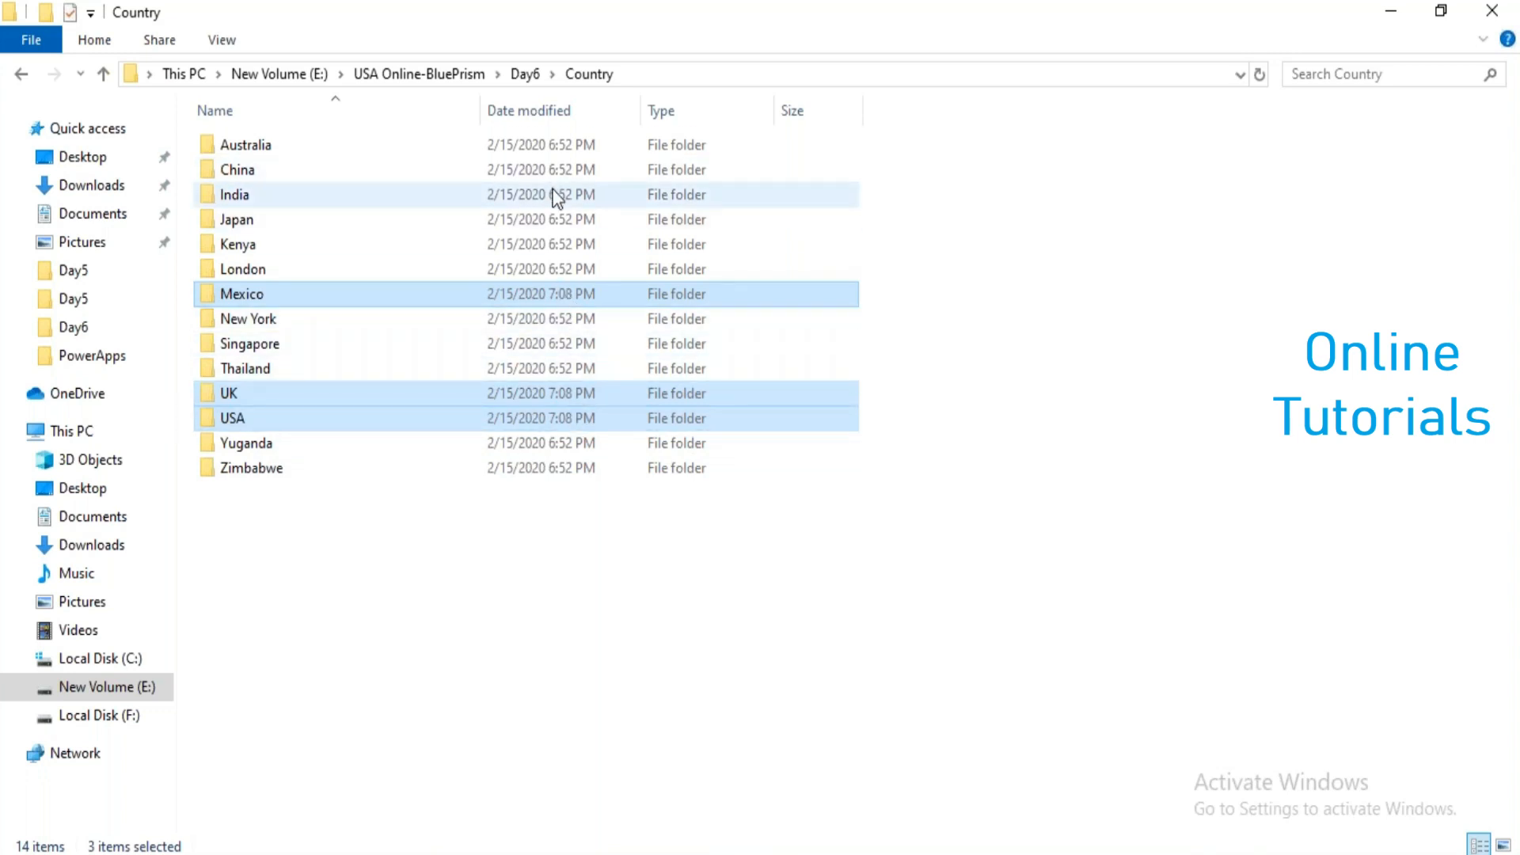
# Clear the folder selection in the Country directory, switch to Blue Prism Object Studio and save the business object
pyautogui.click(567, 543)
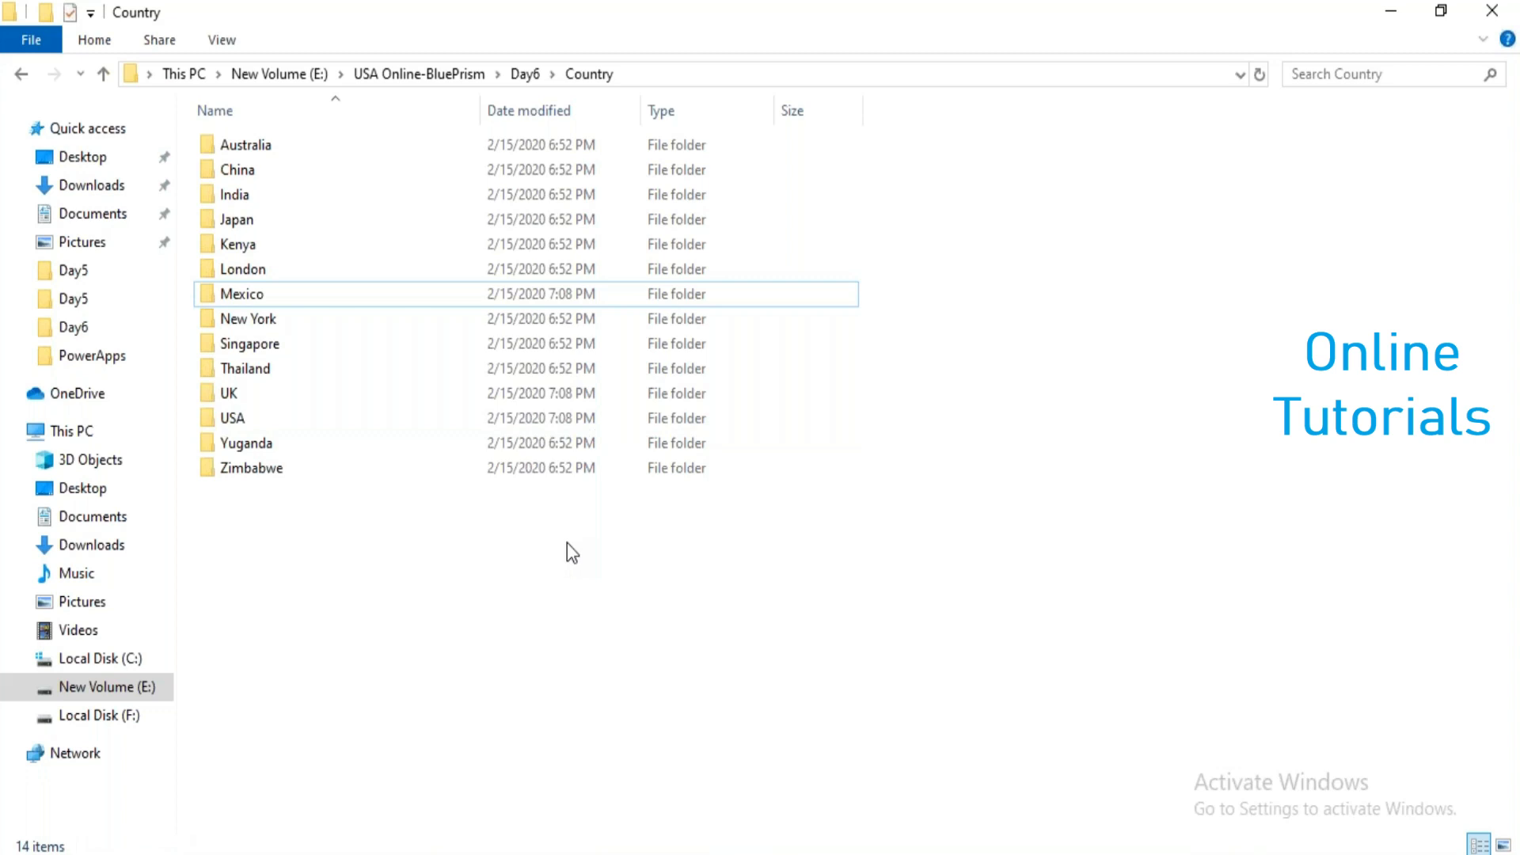
pyautogui.hotkey('alt', 'Tab')
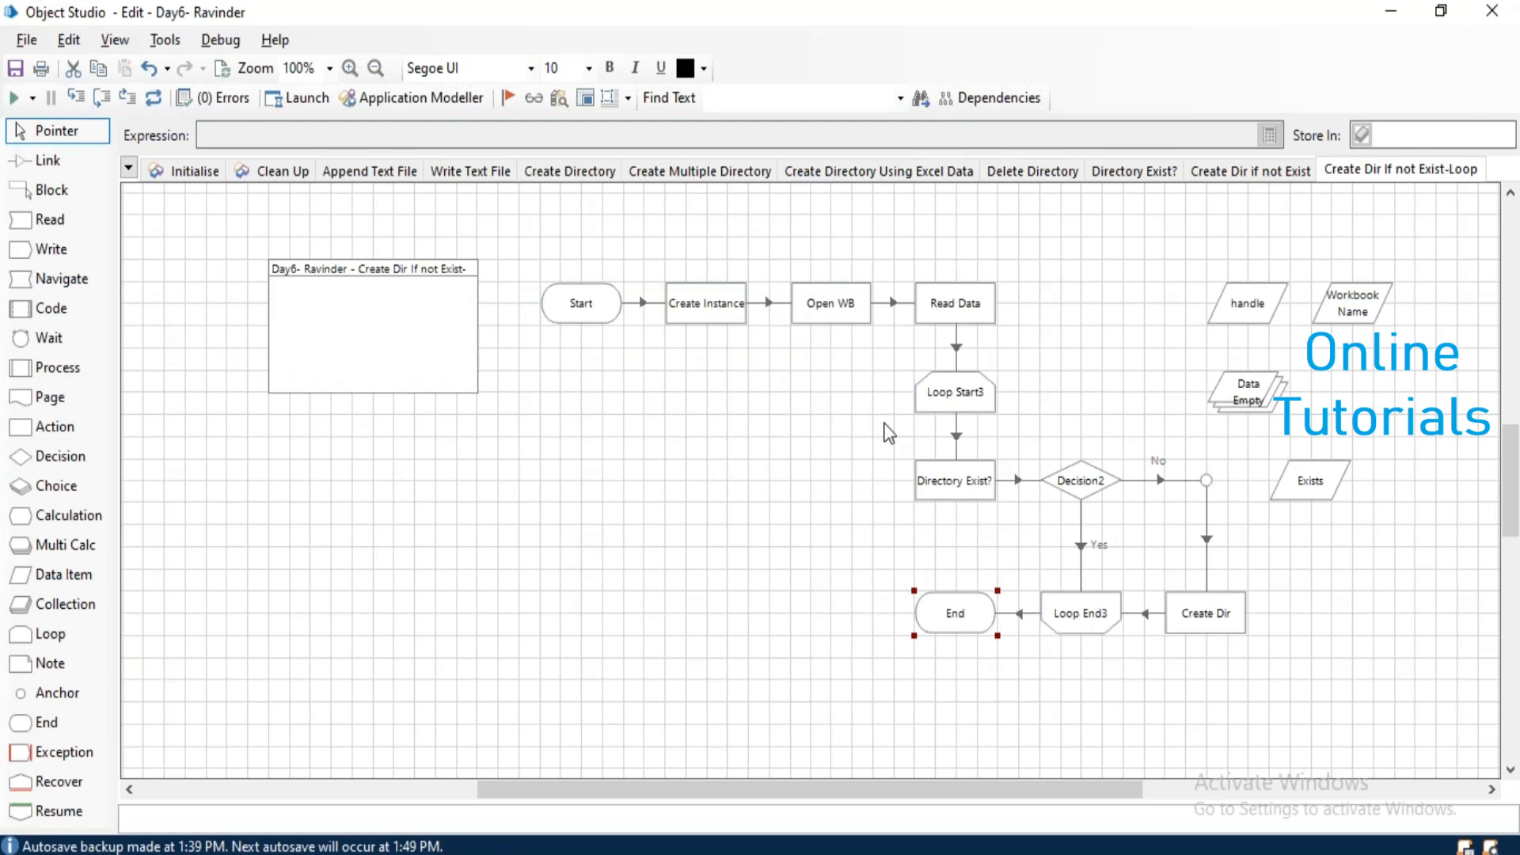
pyautogui.hotkey('ctrl', 's')
pyautogui.write('Save')
pyautogui.click(879, 585)
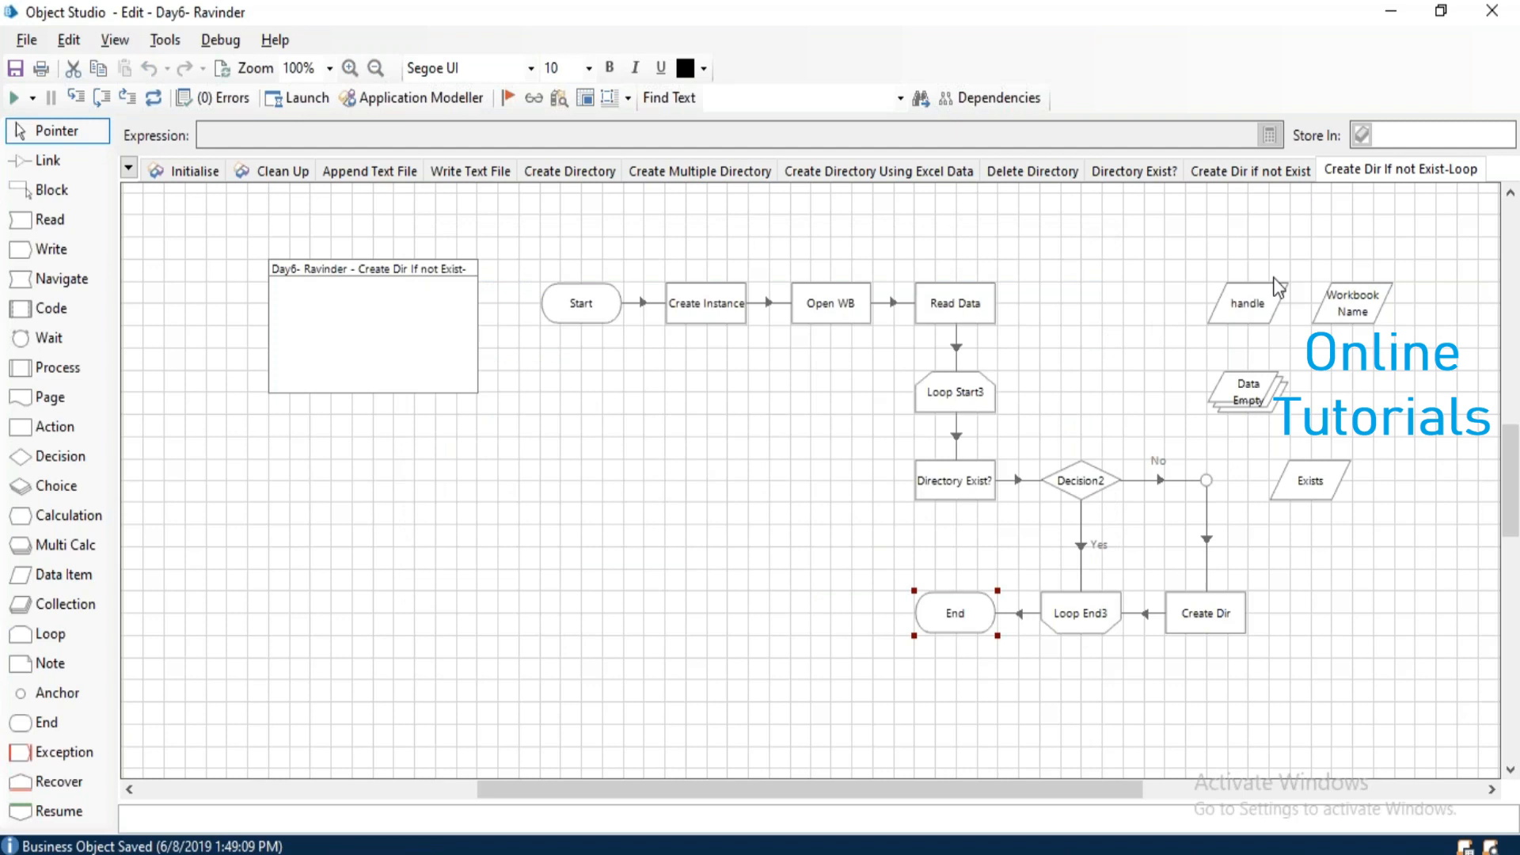
# Add a new page to the business object, accepting the suggested name
pyautogui.rightClick(1389, 174)
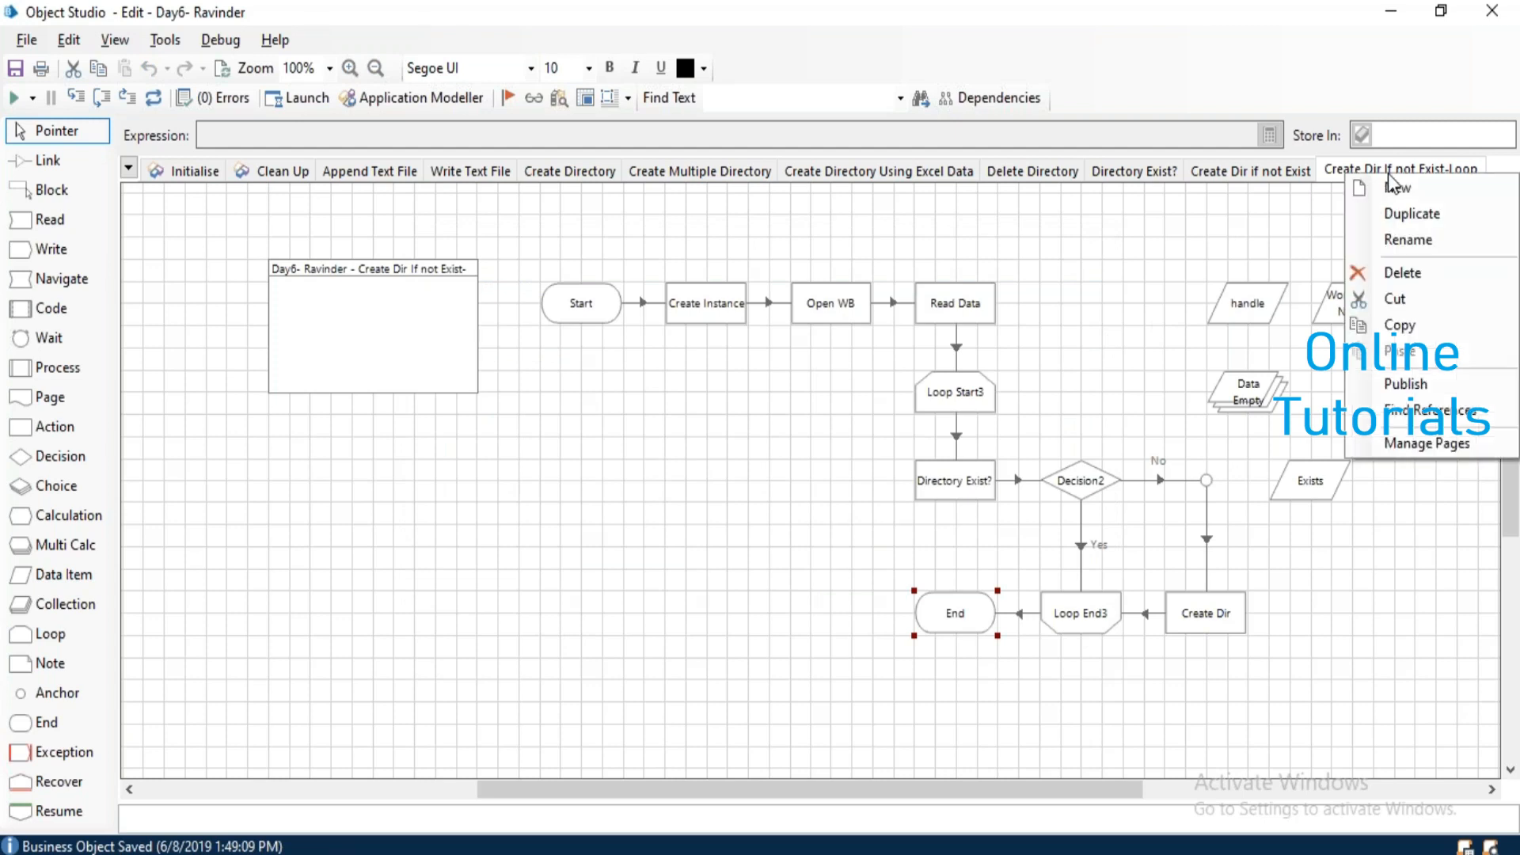
pyautogui.click(1401, 194)
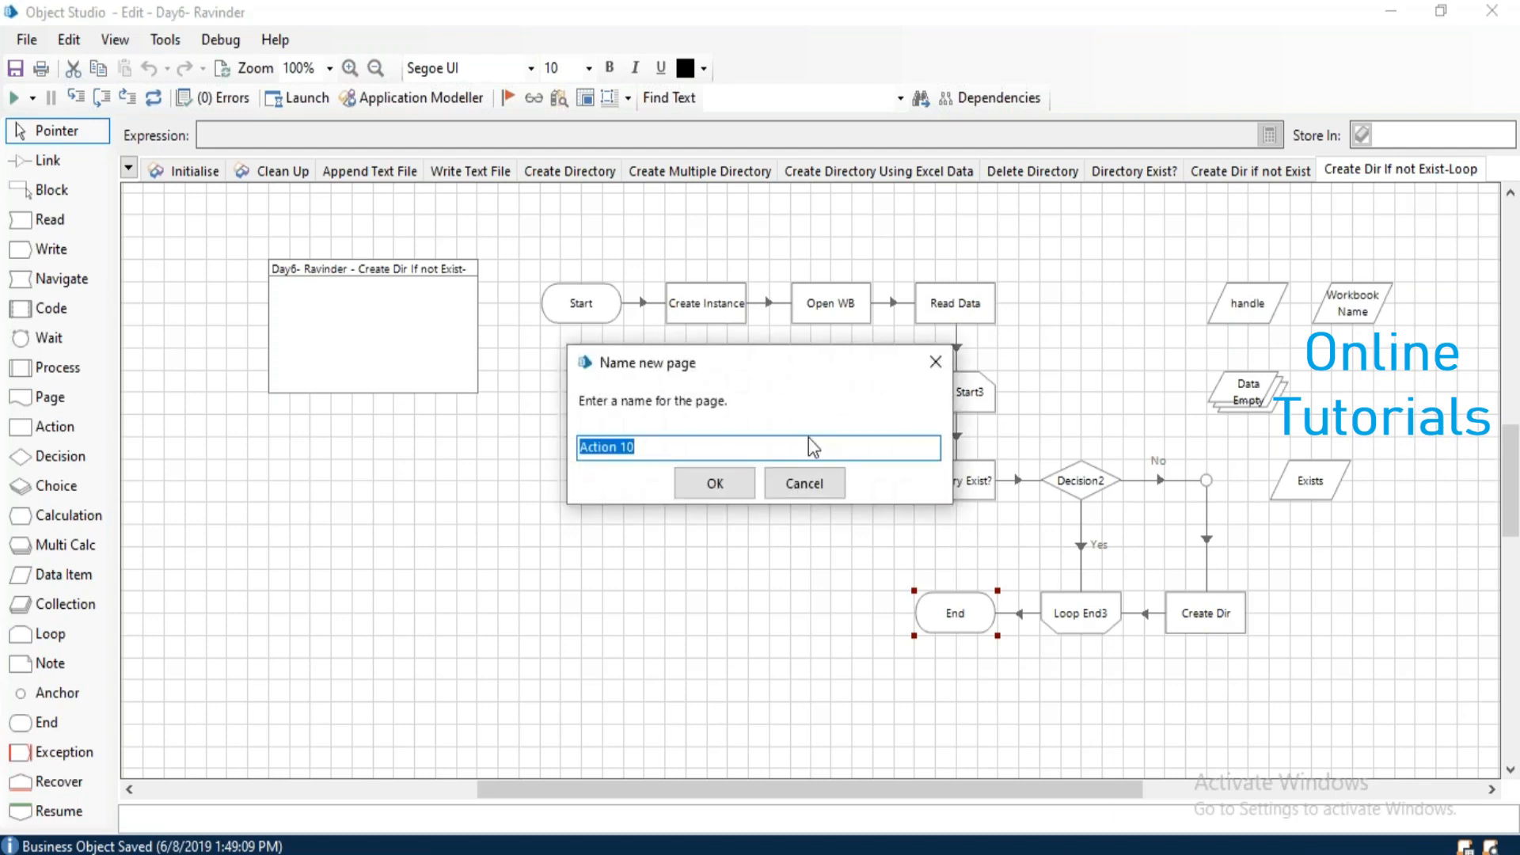
pyautogui.click(725, 480)
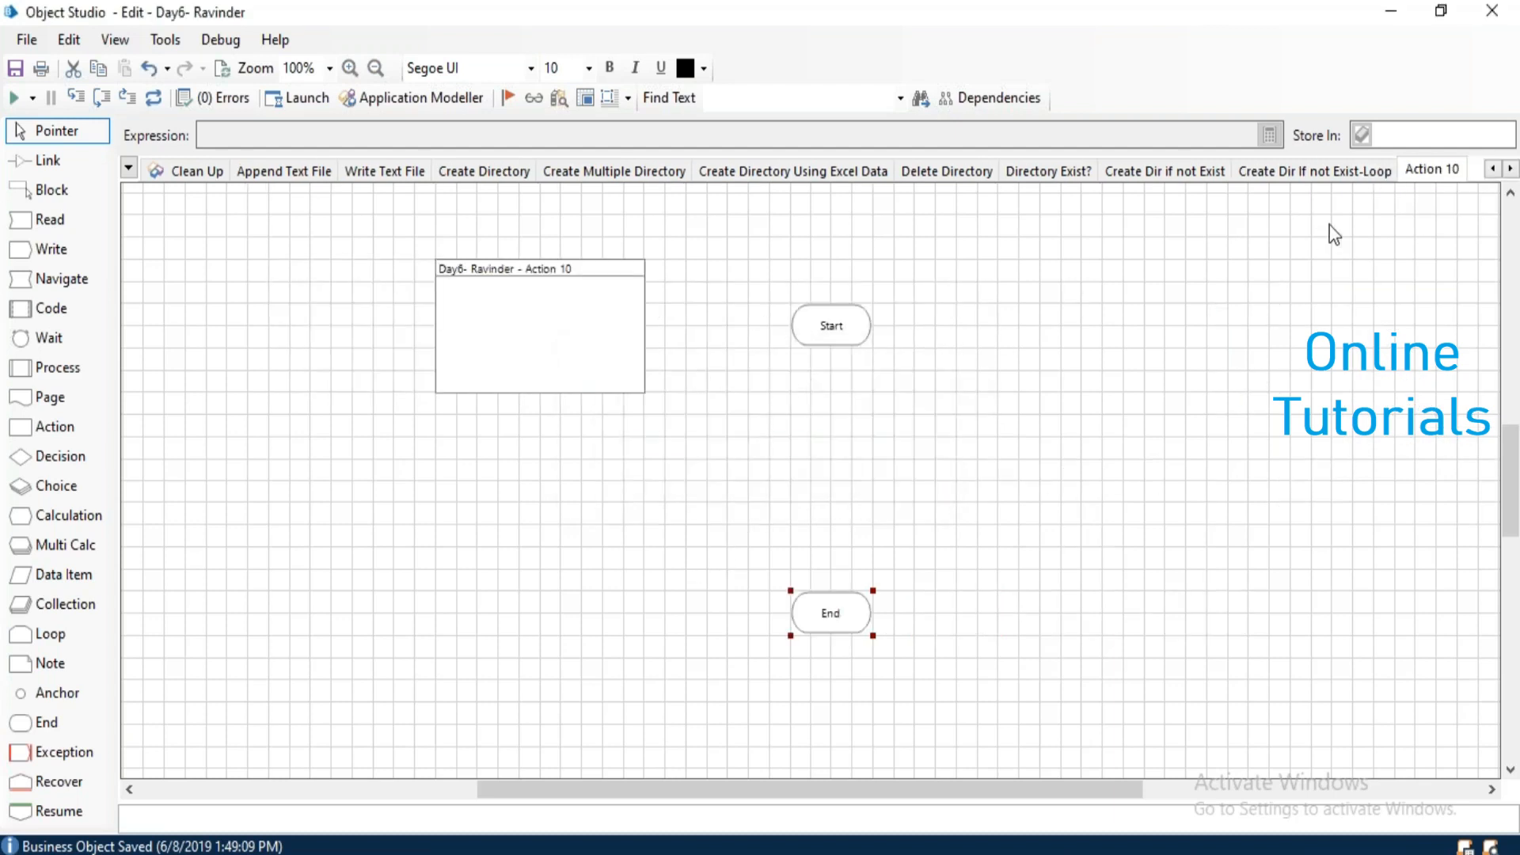
# Rename the new page to "Get Folder Details"
pyautogui.rightClick(1424, 179)
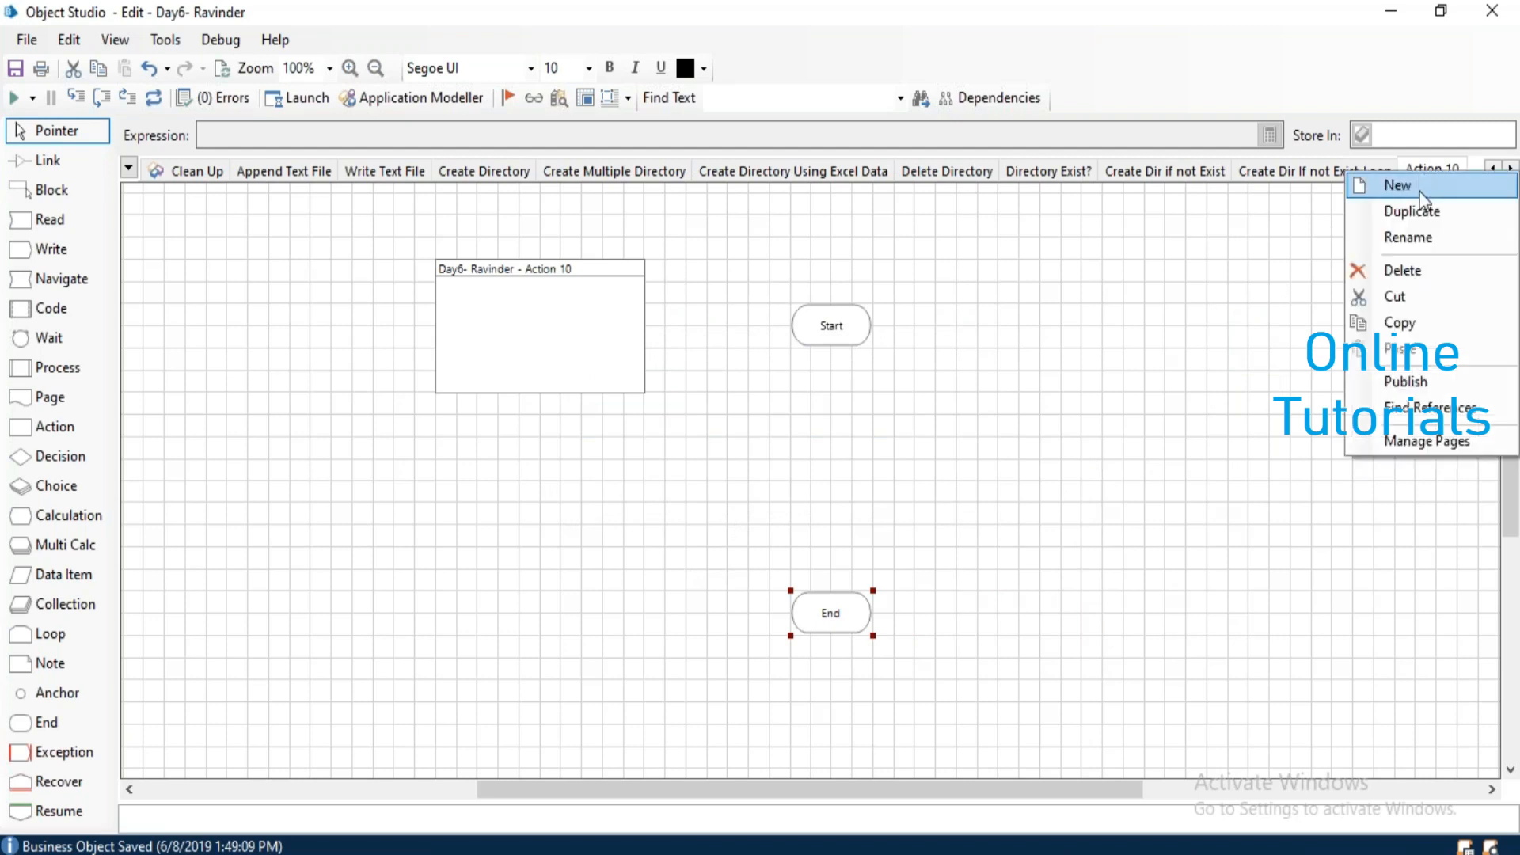
pyautogui.click(1407, 231)
pyautogui.write('get T')
pyautogui.press('BackSpace')
pyautogui.press('BackSpace')
pyautogui.press('BackSpace')
pyautogui.press('BackSpace')
pyautogui.press('BackSpace')
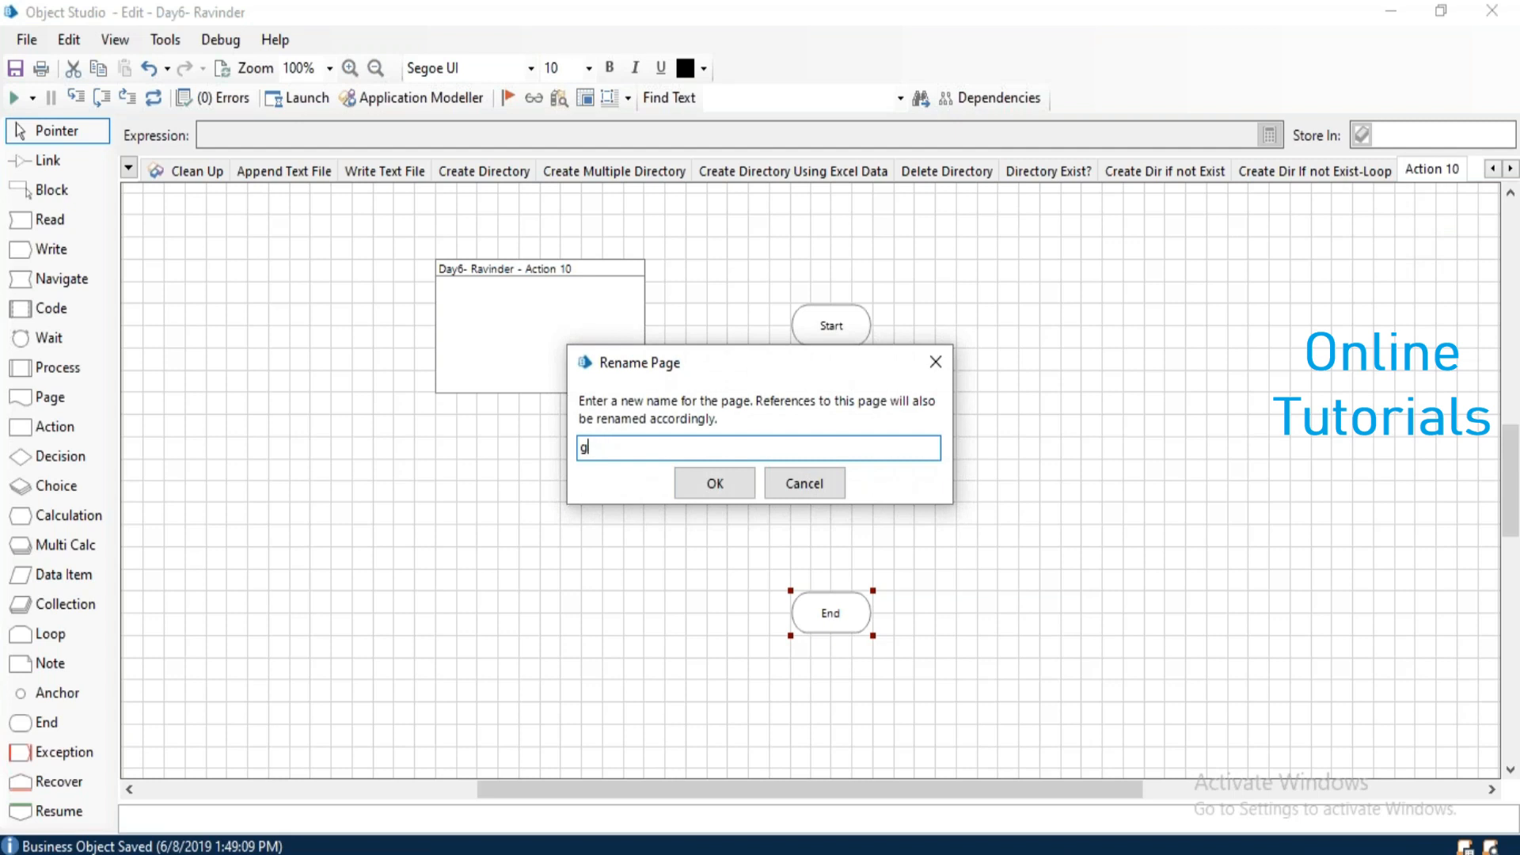
pyautogui.write('Get Folder Details')
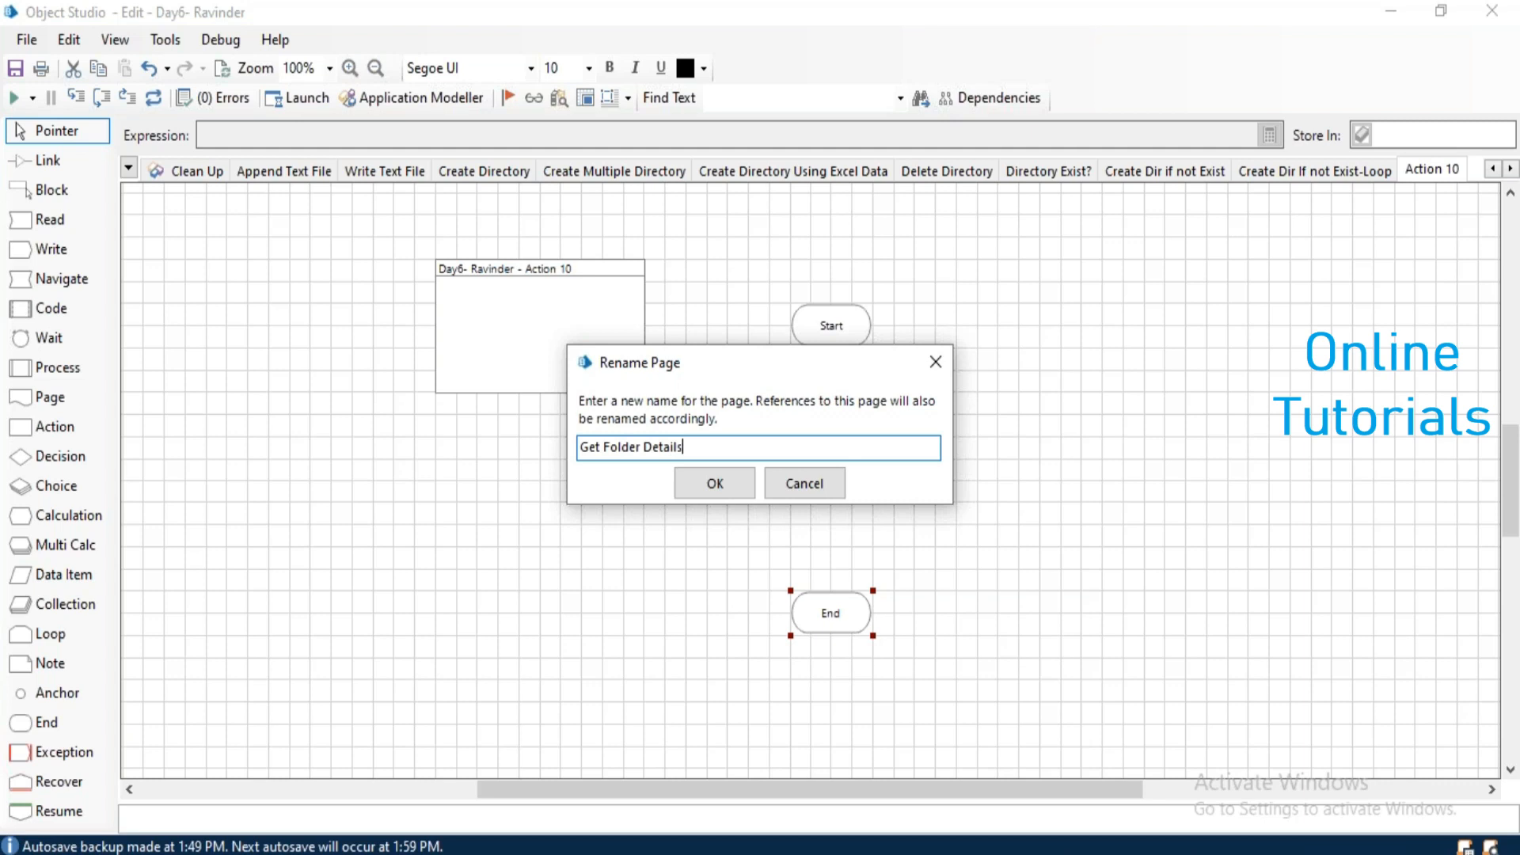
pyautogui.press('Return')
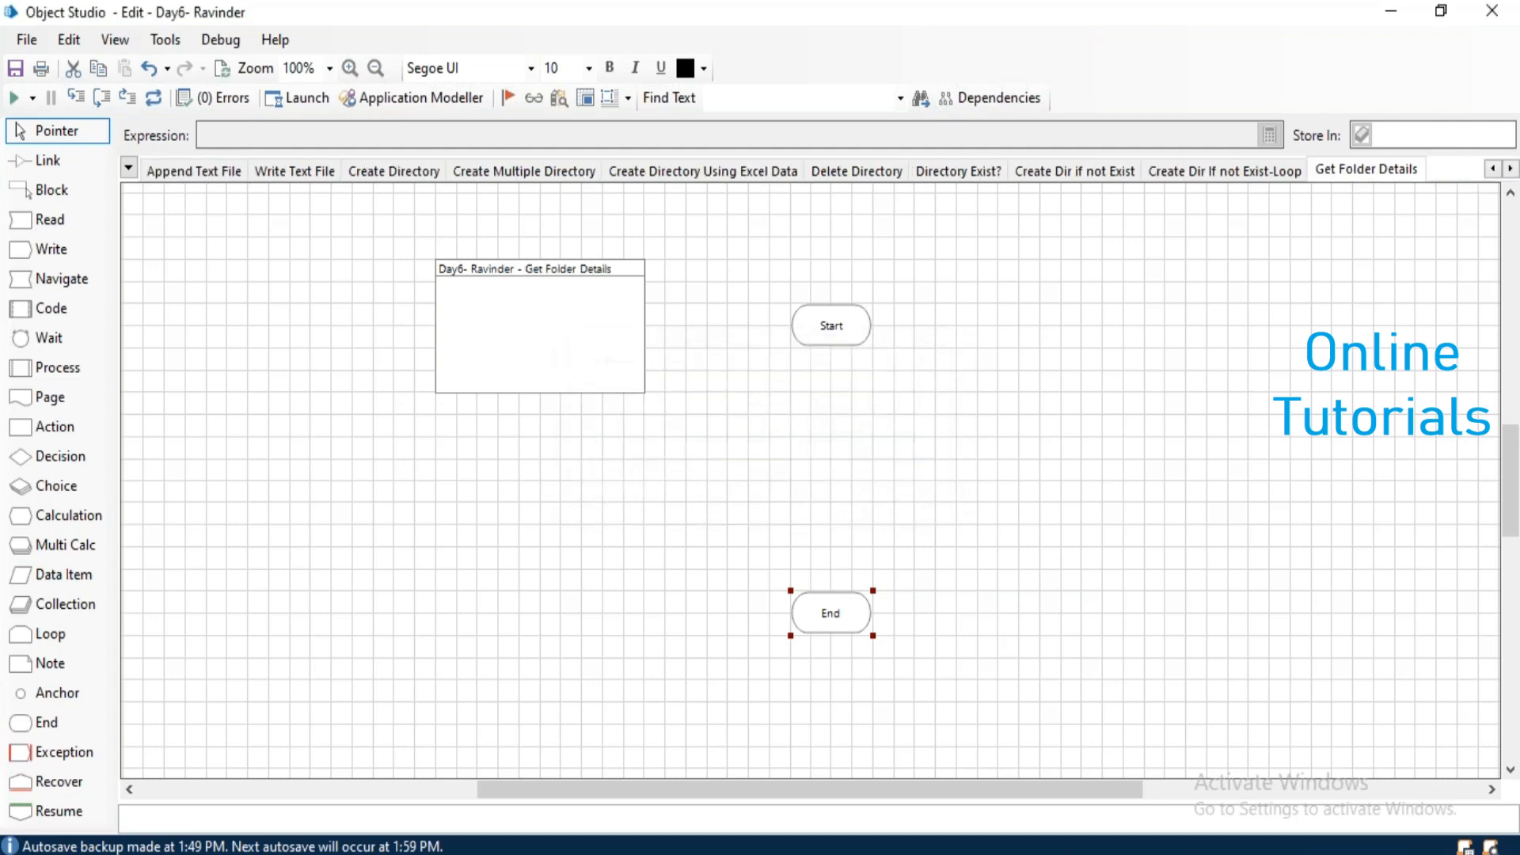
# Place an Action stage between Start and End and set its business object to Utility - File Management
pyautogui.moveTo(49, 428); pyautogui.dragTo(839, 457)
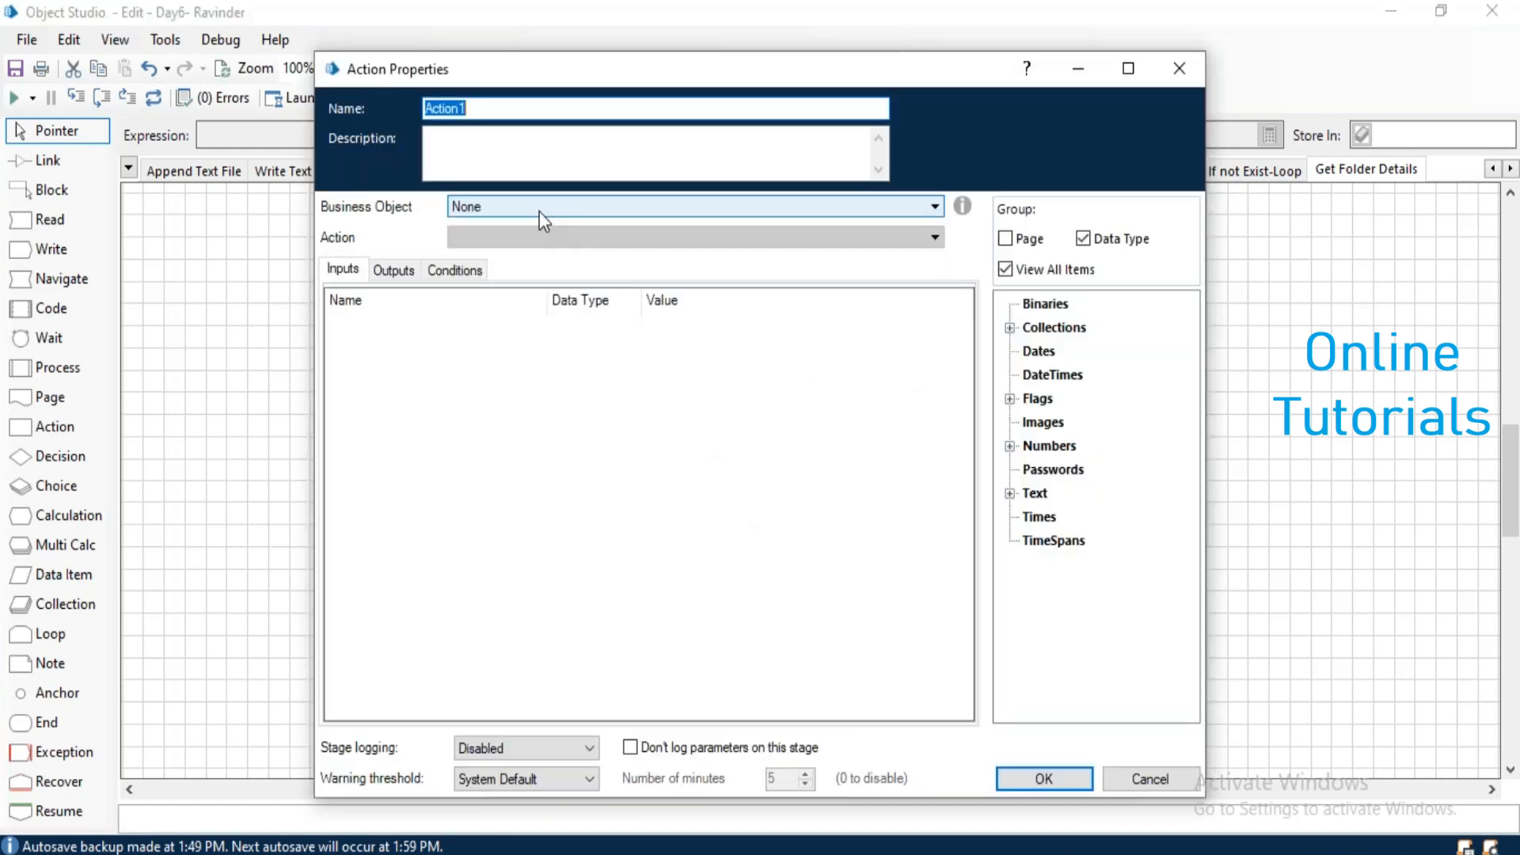
pyautogui.click(539, 211)
pyautogui.press('Down')
pyautogui.press('Down')
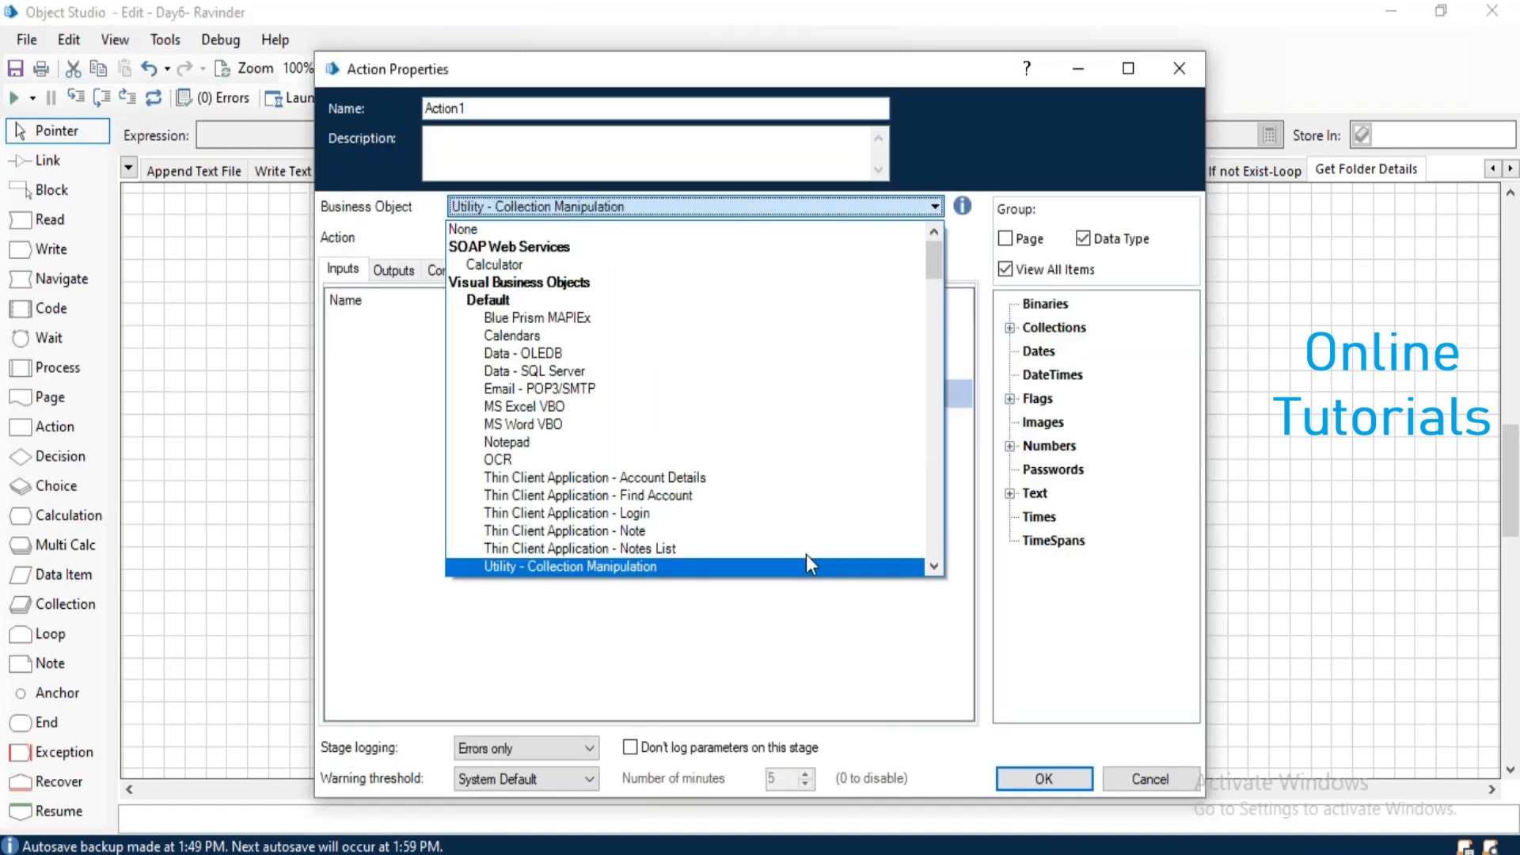
pyautogui.press('Down')
pyautogui.press('Down')
pyautogui.press('Down')
pyautogui.press('Up')
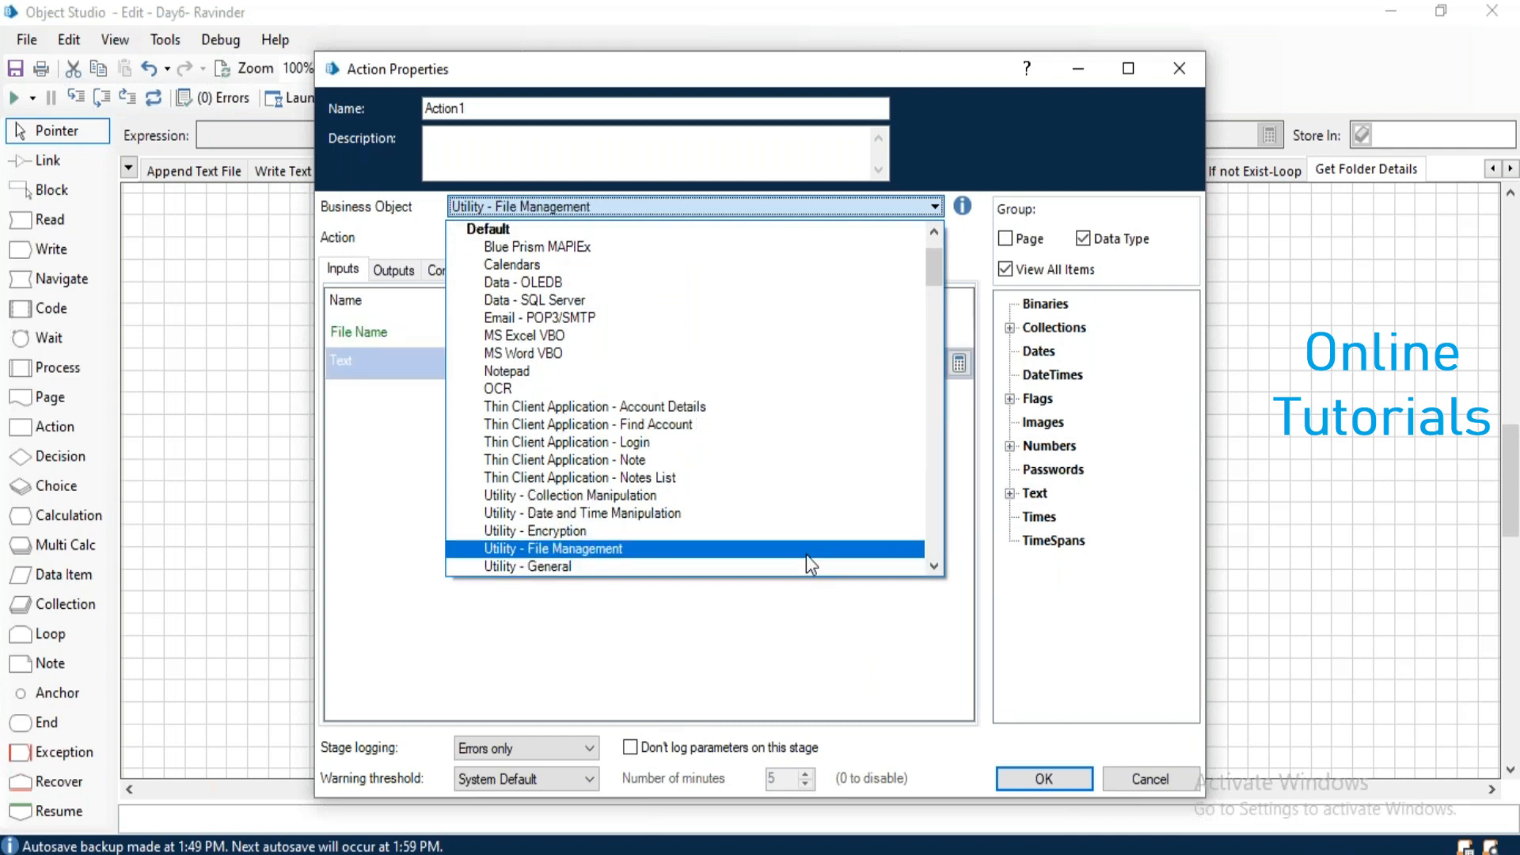
pyautogui.press('Return')
# Set the stage's action to Get Folders and shorten the stage name to "Get Folders"
pyautogui.click(667, 236)
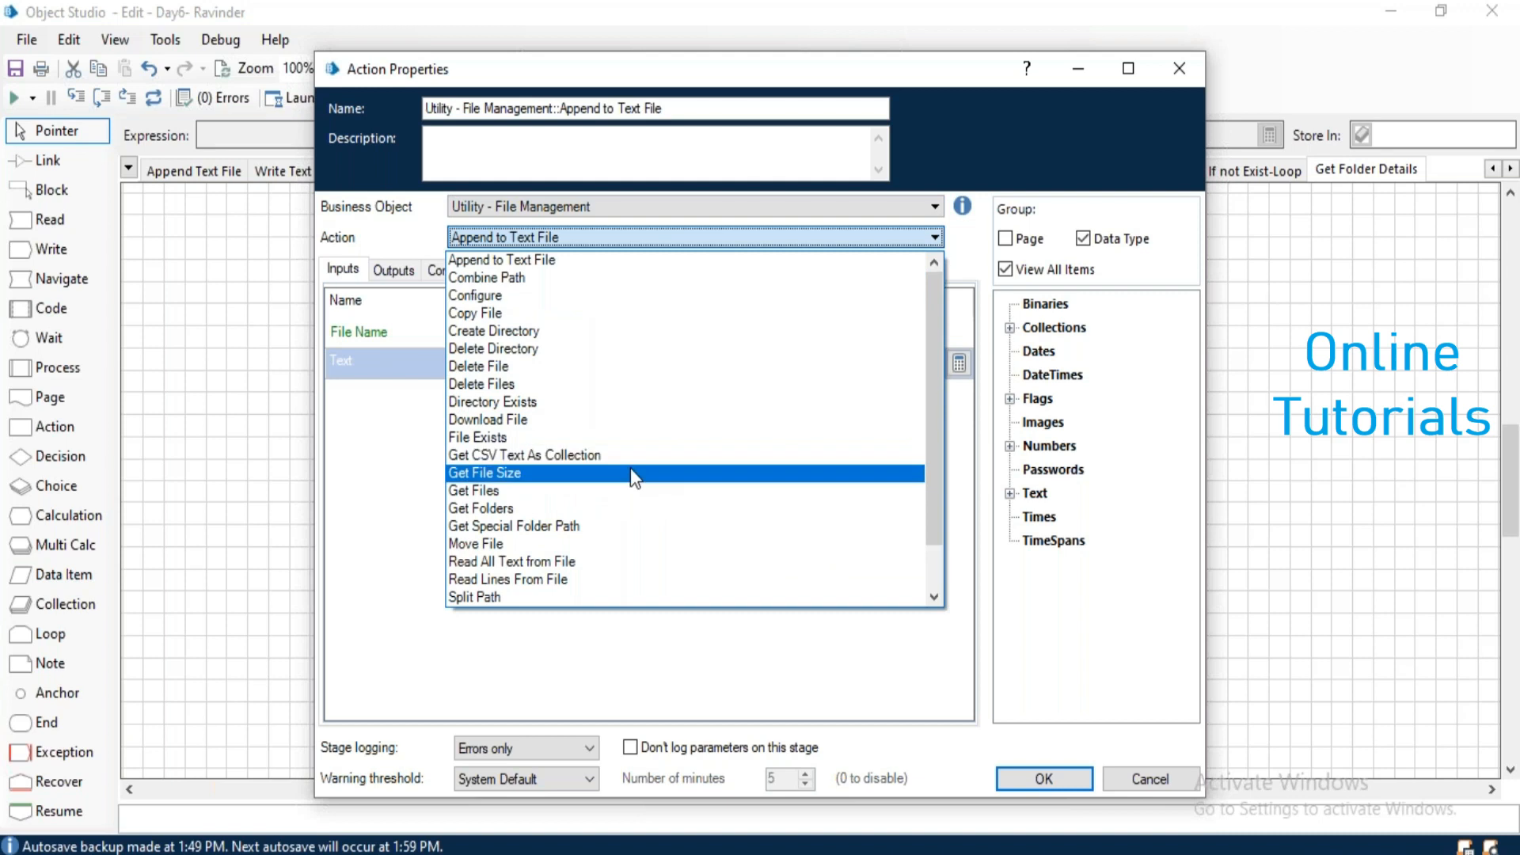
pyautogui.click(544, 511)
pyautogui.moveTo(561, 108); pyautogui.dragTo(361, 102)
pyautogui.press('BackSpace')
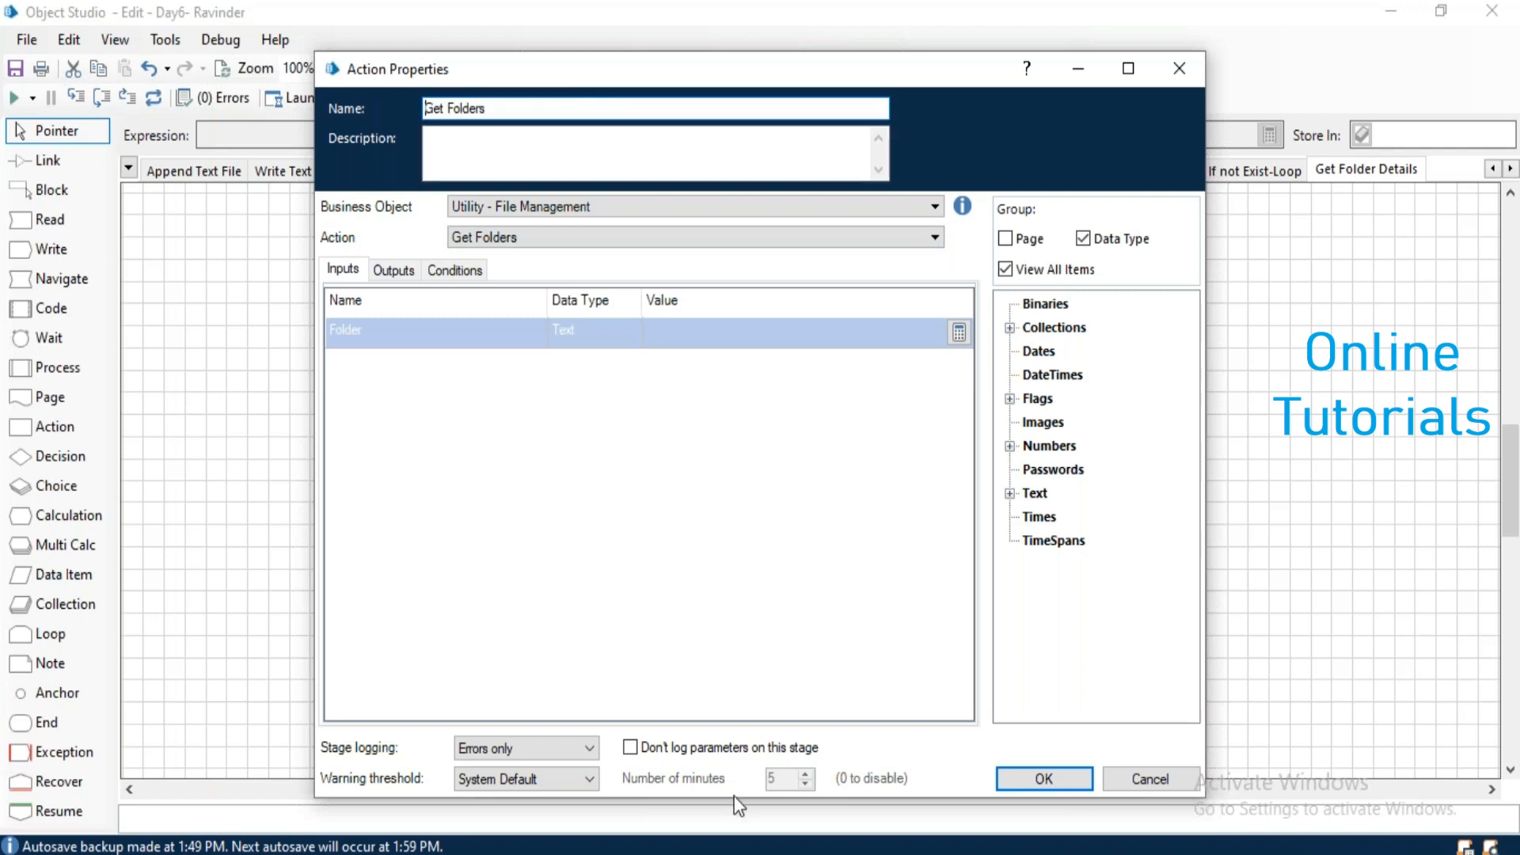
# Copy the Country directory's full path from File Explorer and return to the Get Folders action properties
pyautogui.click(729, 854)
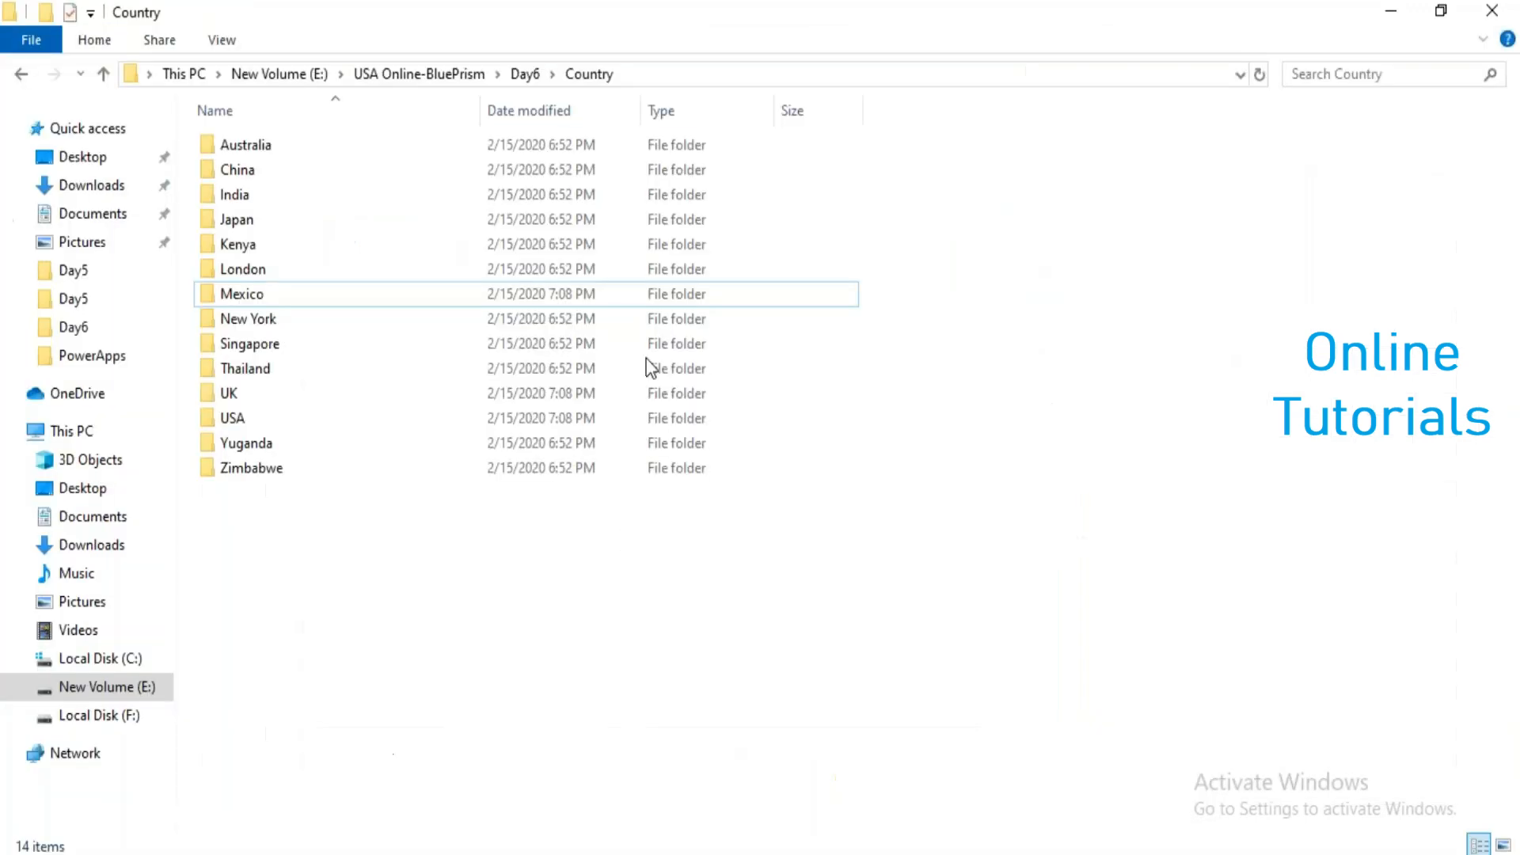
pyautogui.click(657, 75)
pyautogui.hotkey('ctrl', 'c')
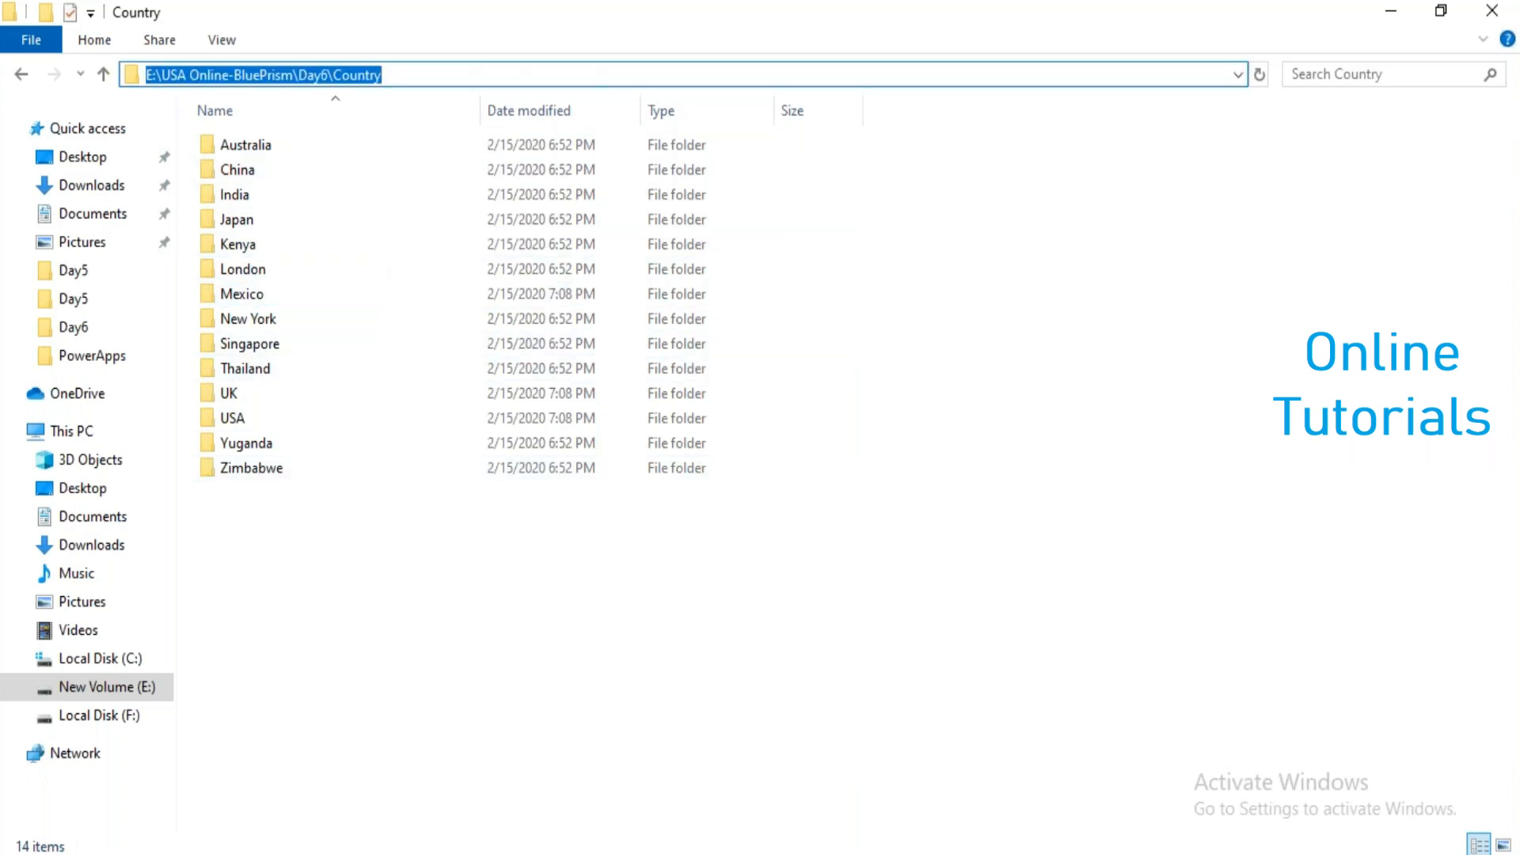
pyautogui.press('Escape')
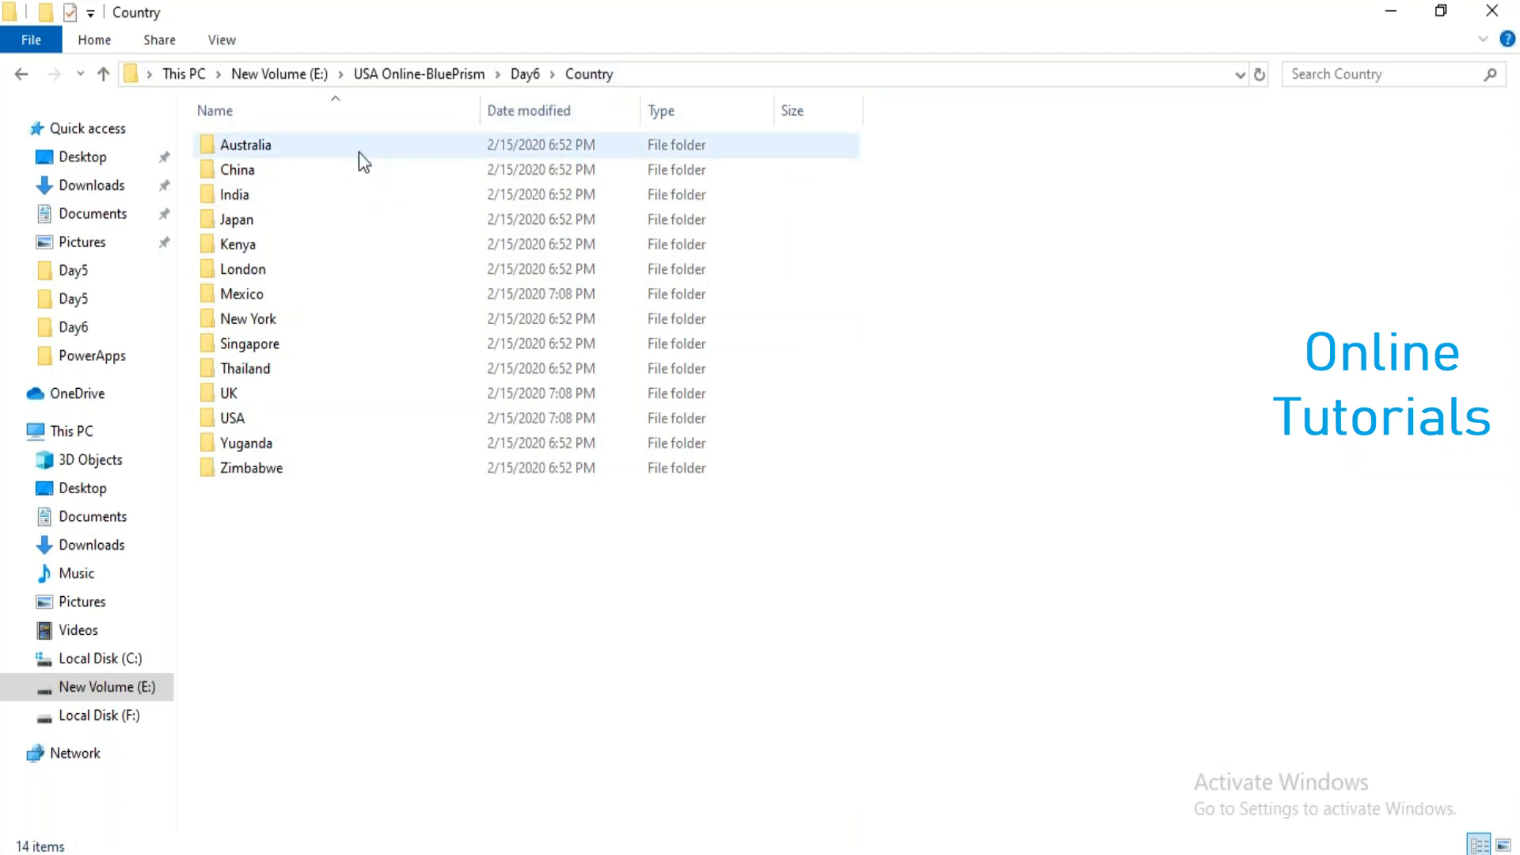
pyautogui.hotkey('alt', 'Tab')
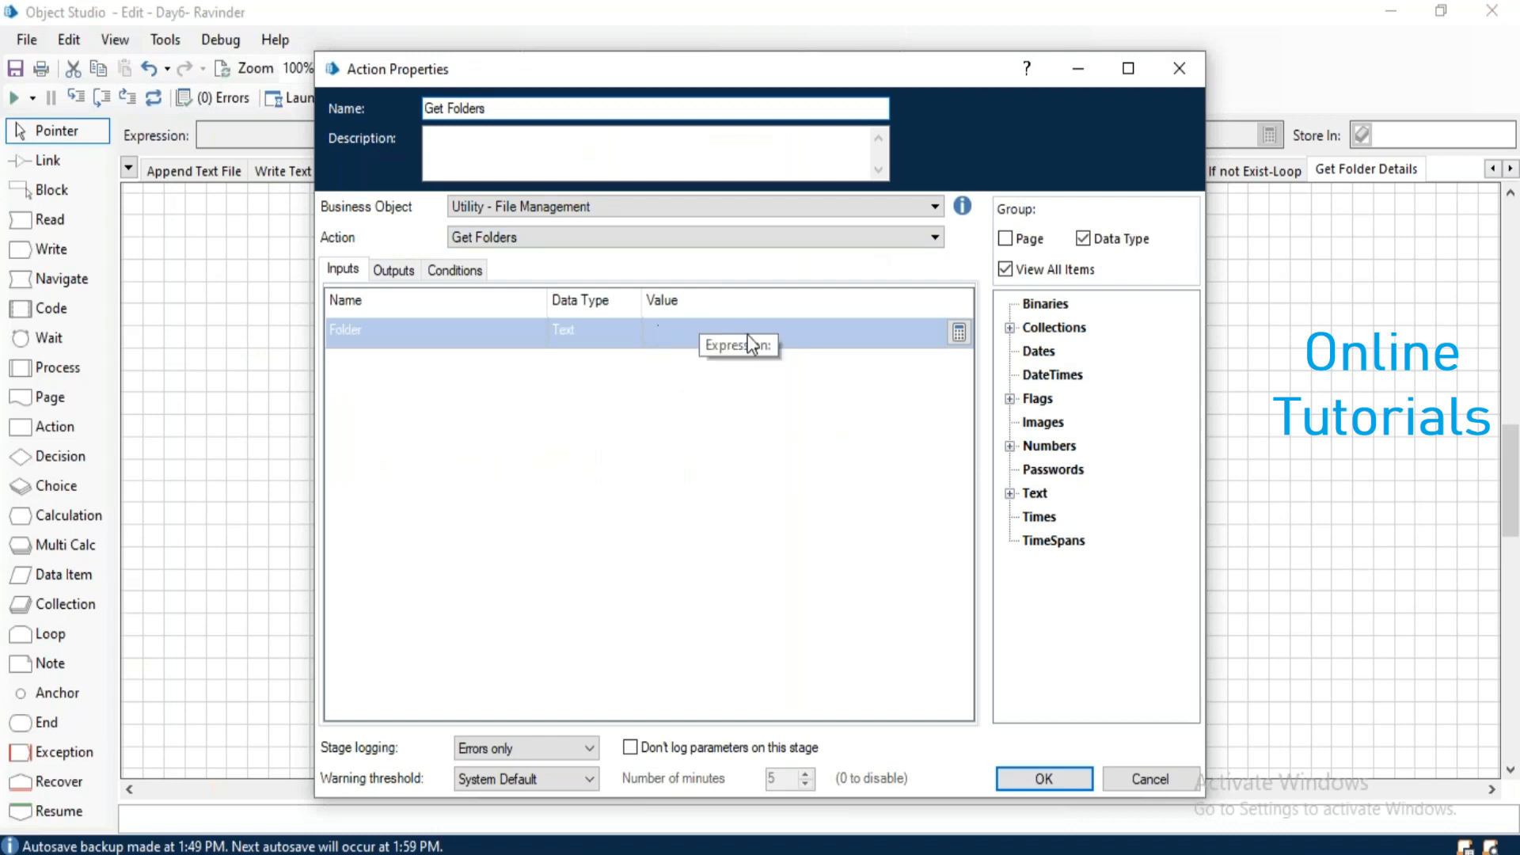
# Set the Folder input to the expression "E:\USA Online-BluePrism\Day6\Country"
pyautogui.click(959, 331)
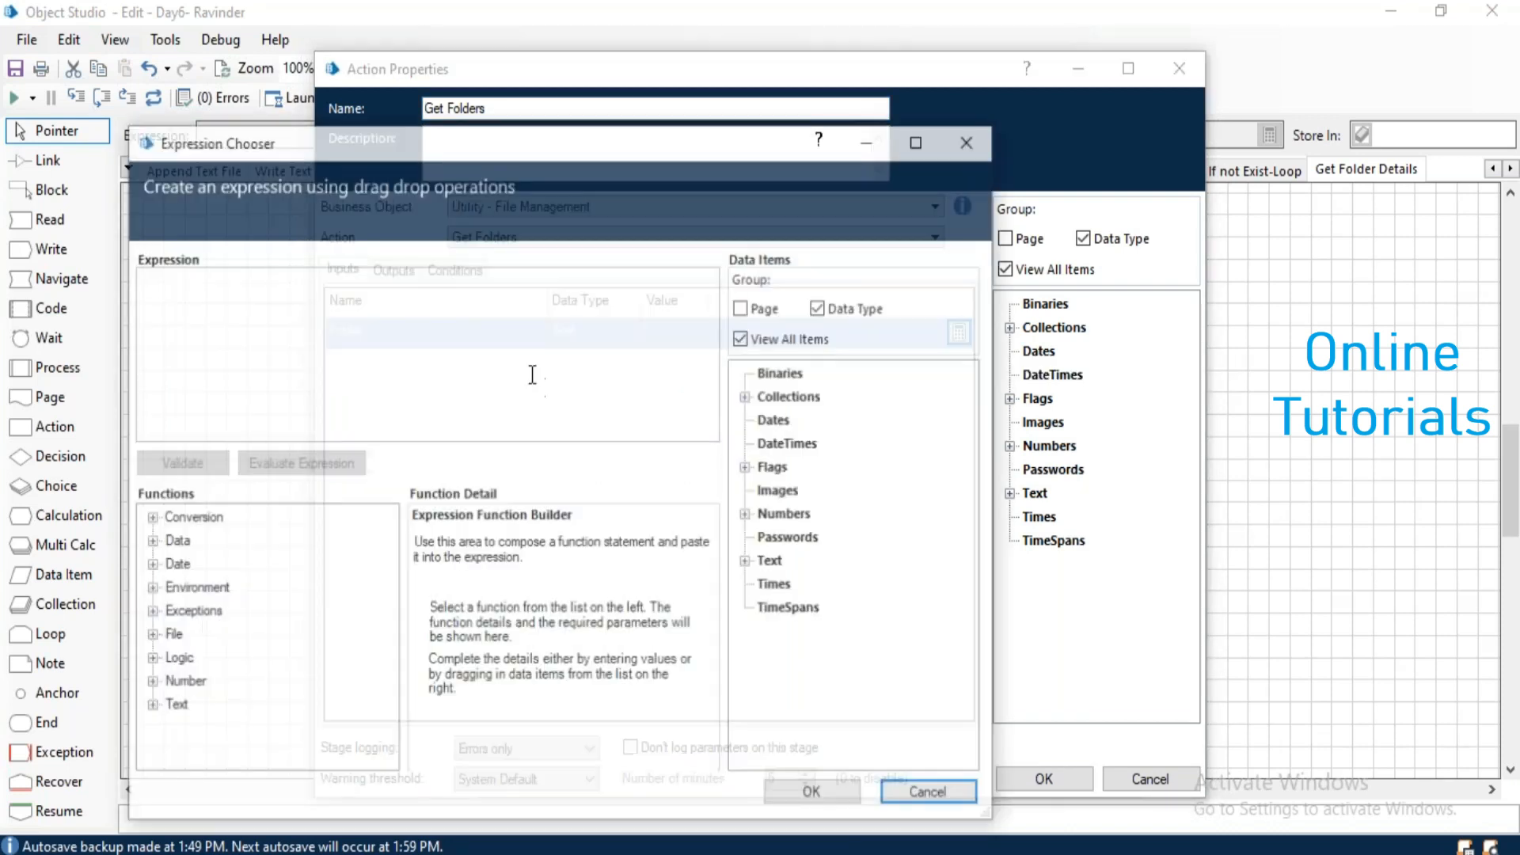
pyautogui.write('"')
pyautogui.hotkey('ctrl', 'v')
pyautogui.write('"')
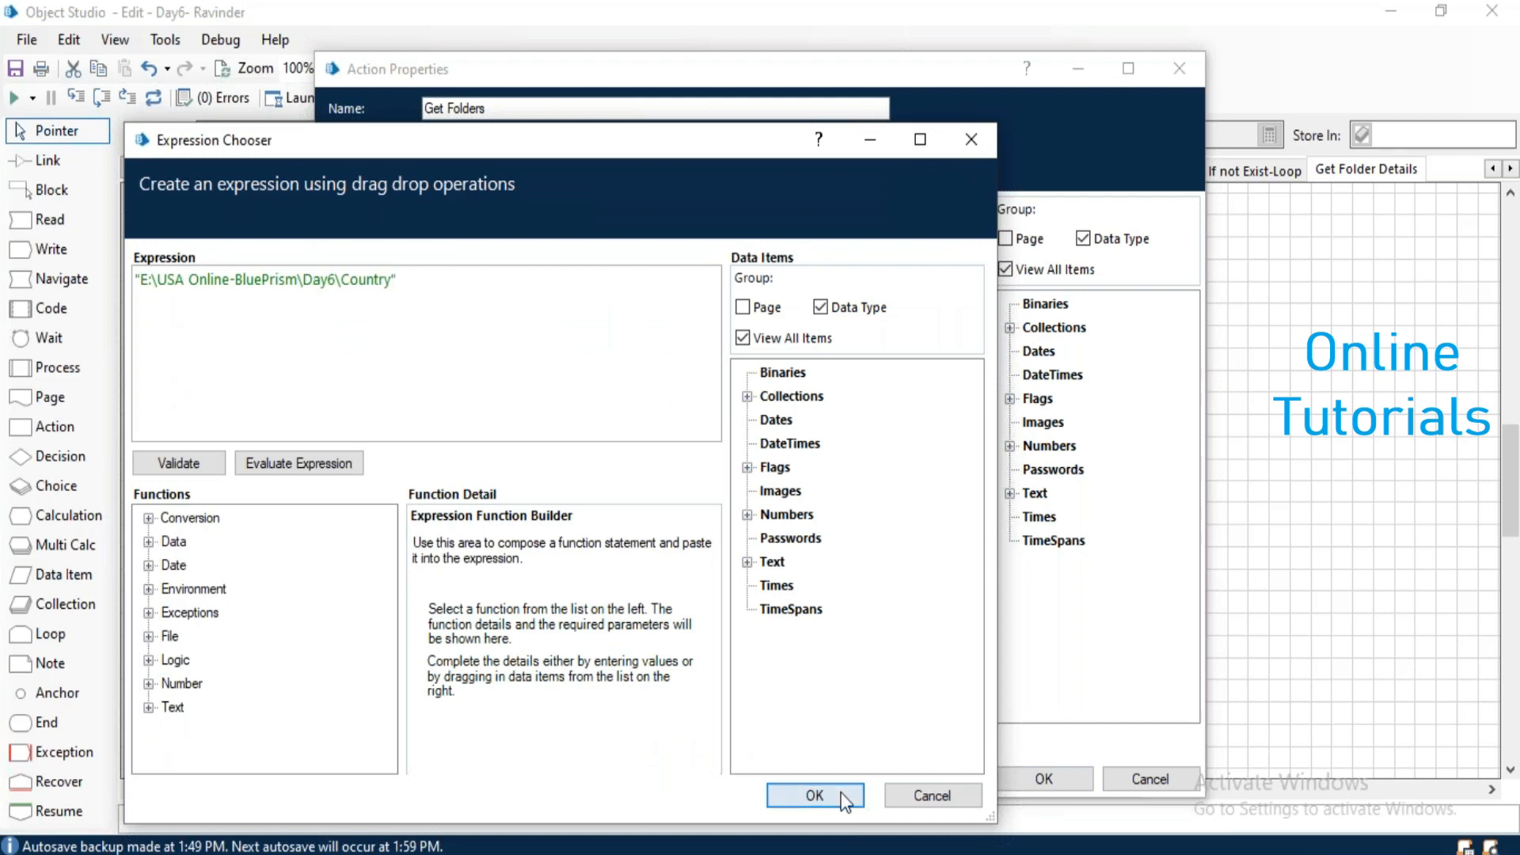
pyautogui.click(815, 795)
# Store the Folders output in a new collection of the same name and accept the action's properties
pyautogui.click(394, 269)
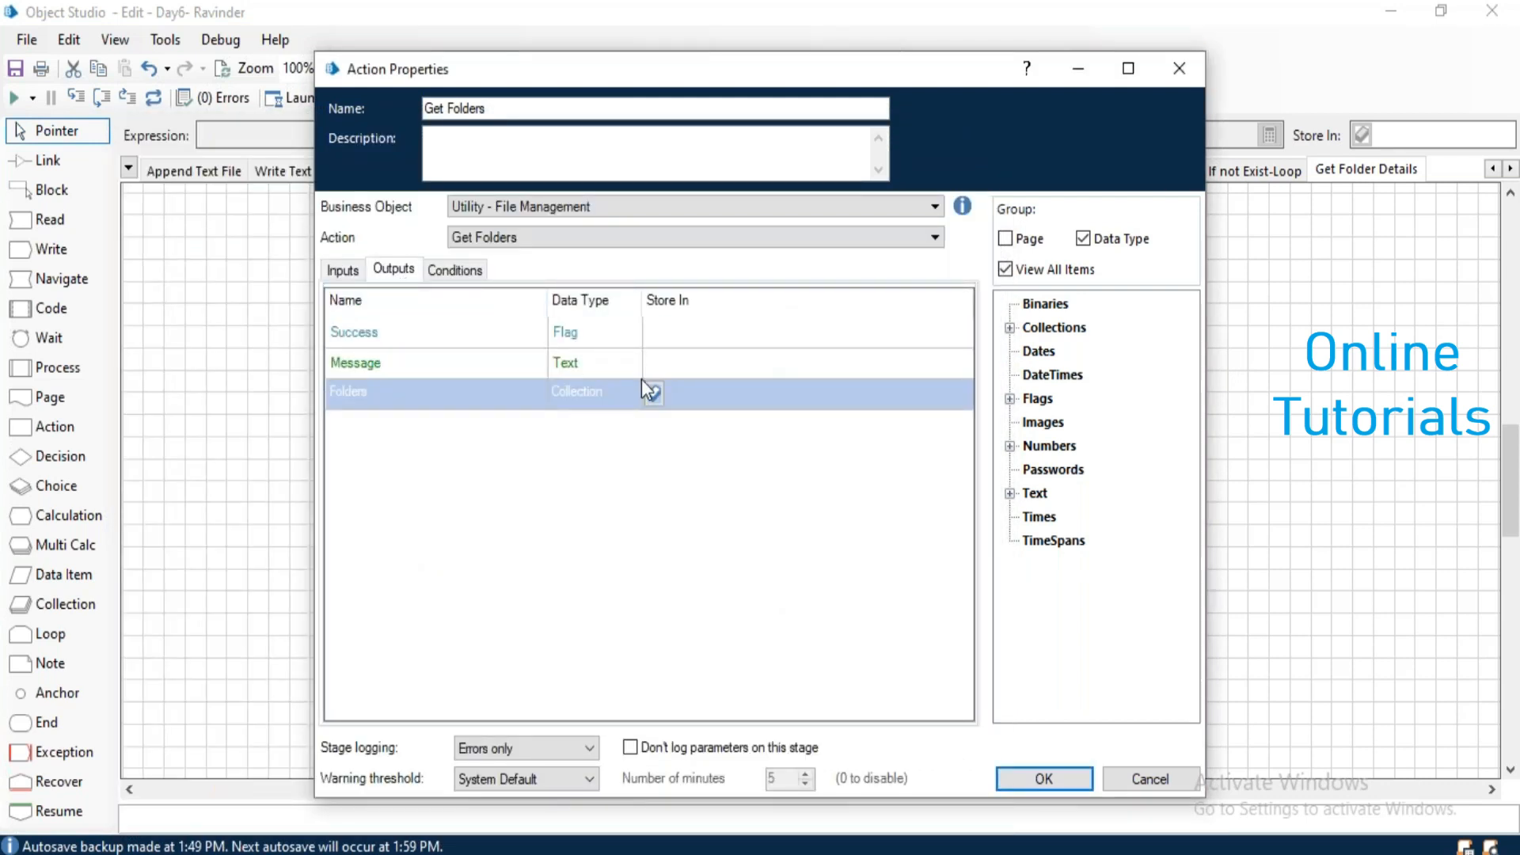
pyautogui.click(654, 396)
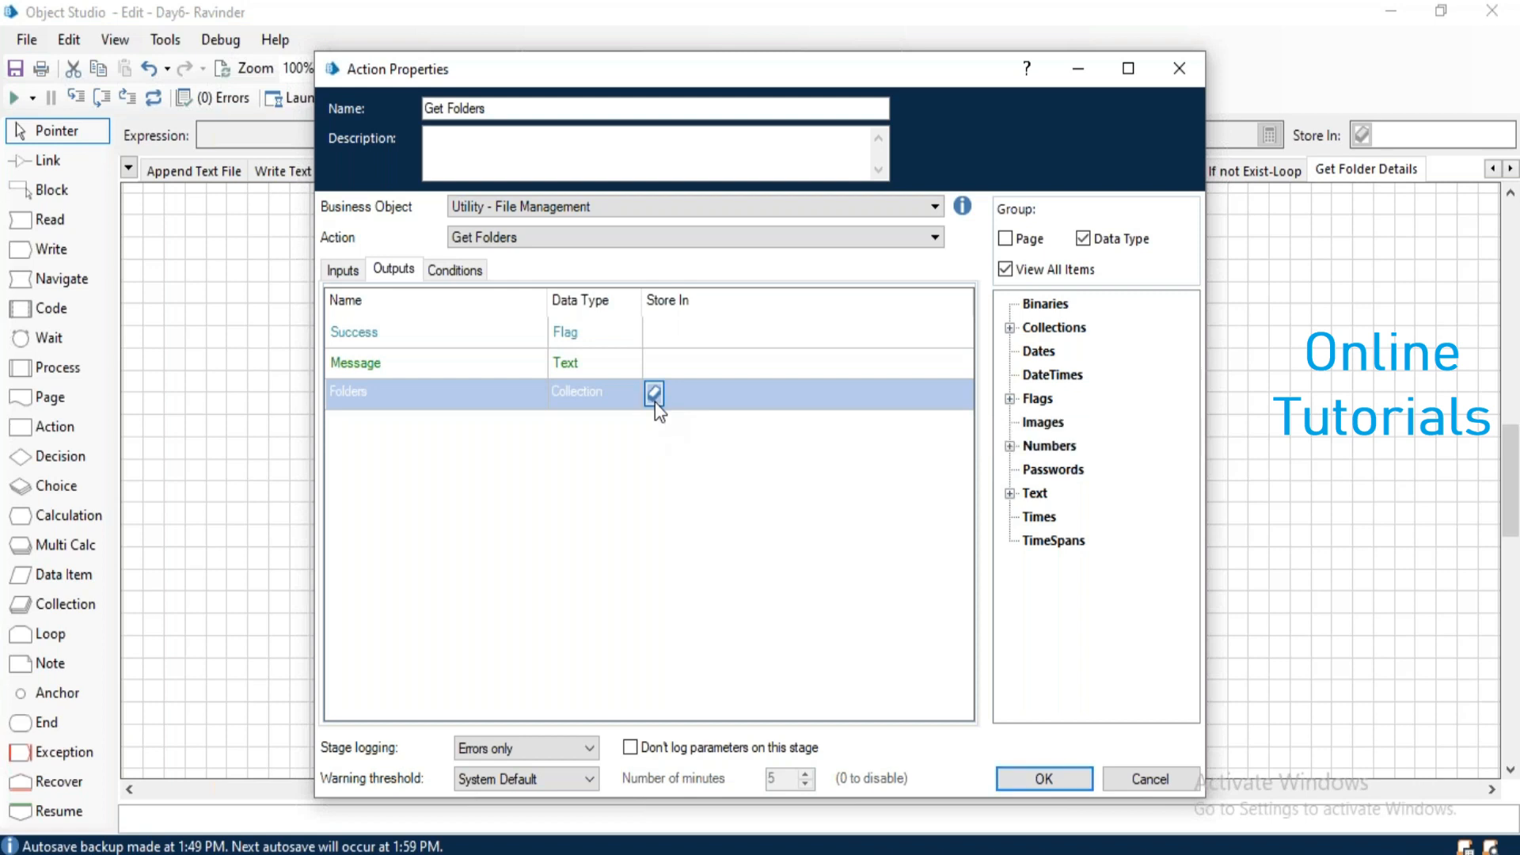
pyautogui.click(1053, 764)
# Link Start to Get Folders and Get Folders to End, and run the page
pyautogui.click(39, 159)
pyautogui.moveTo(839, 331); pyautogui.dragTo(829, 600)
pyautogui.click(74, 129)
pyautogui.click(14, 98)
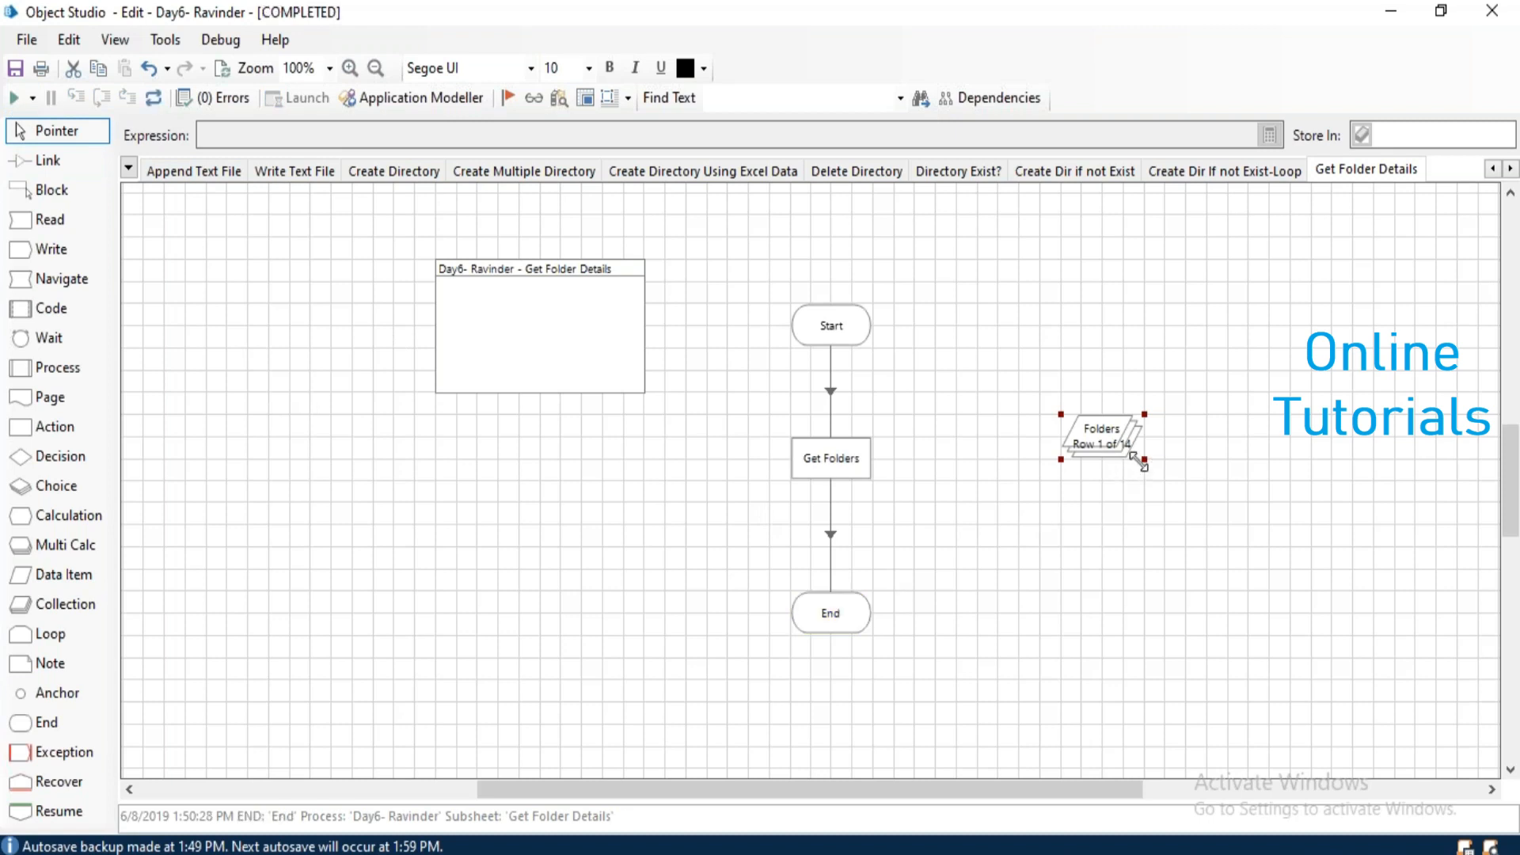
# Examine the Folders collection's current values, widening the Path column to read the full paths and checking the date columns
pyautogui.doubleClick(1091, 435)
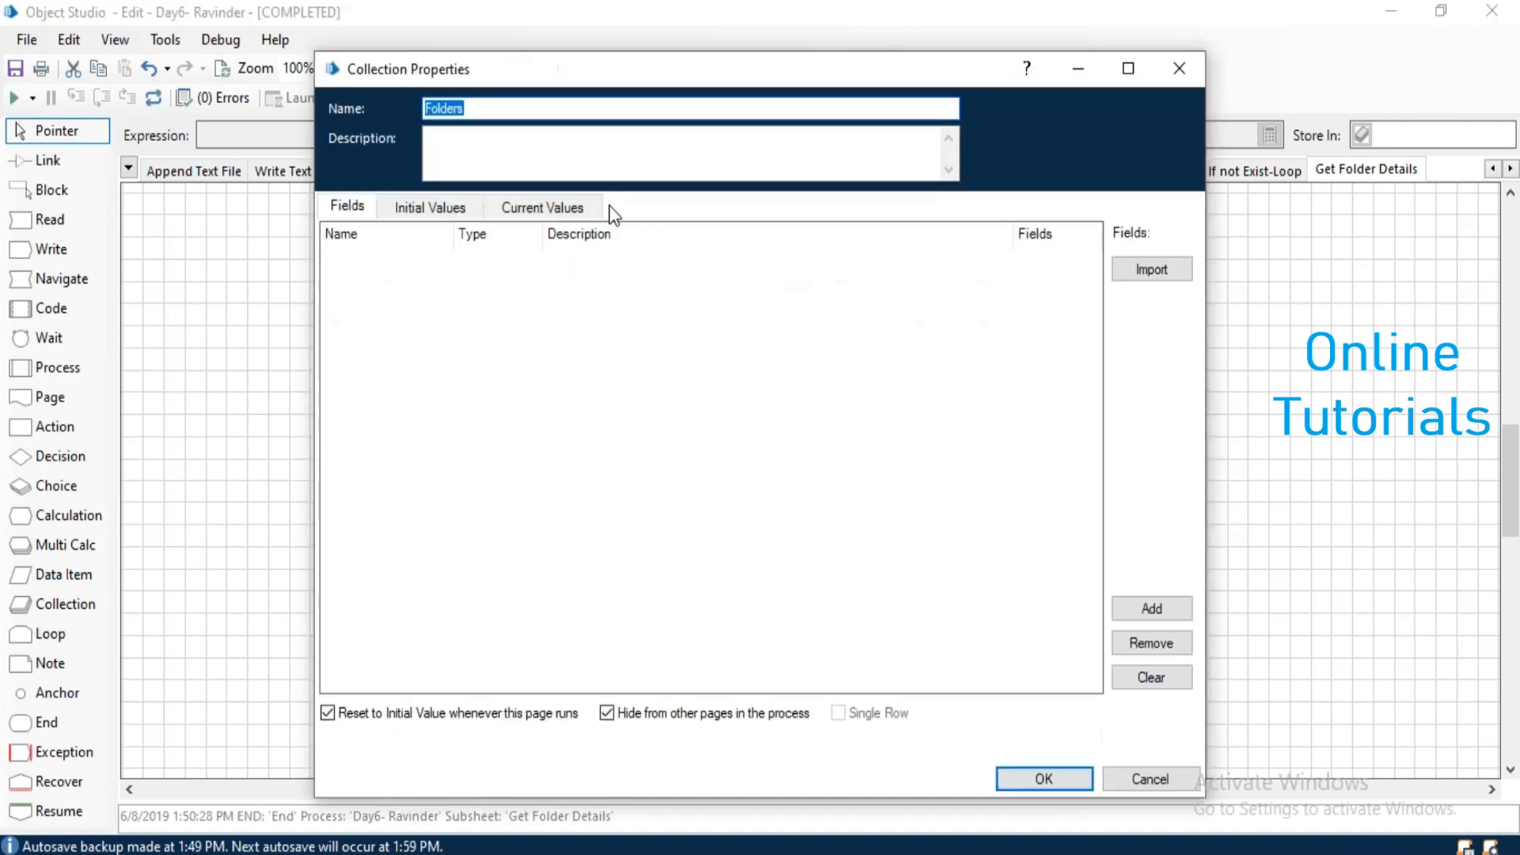
pyautogui.click(581, 208)
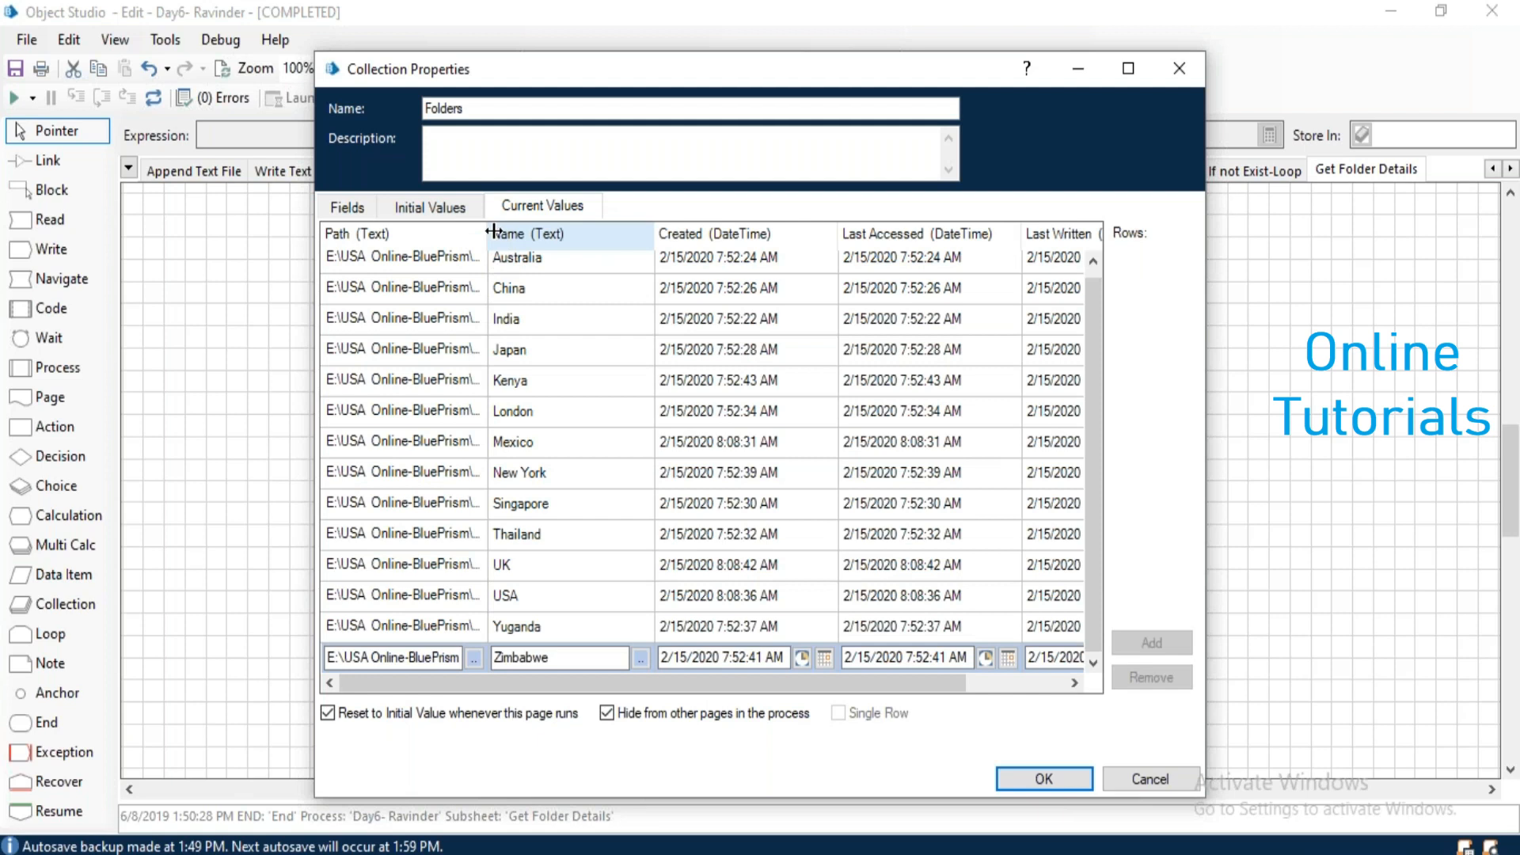
pyautogui.moveTo(552, 248); pyautogui.dragTo(649, 240)
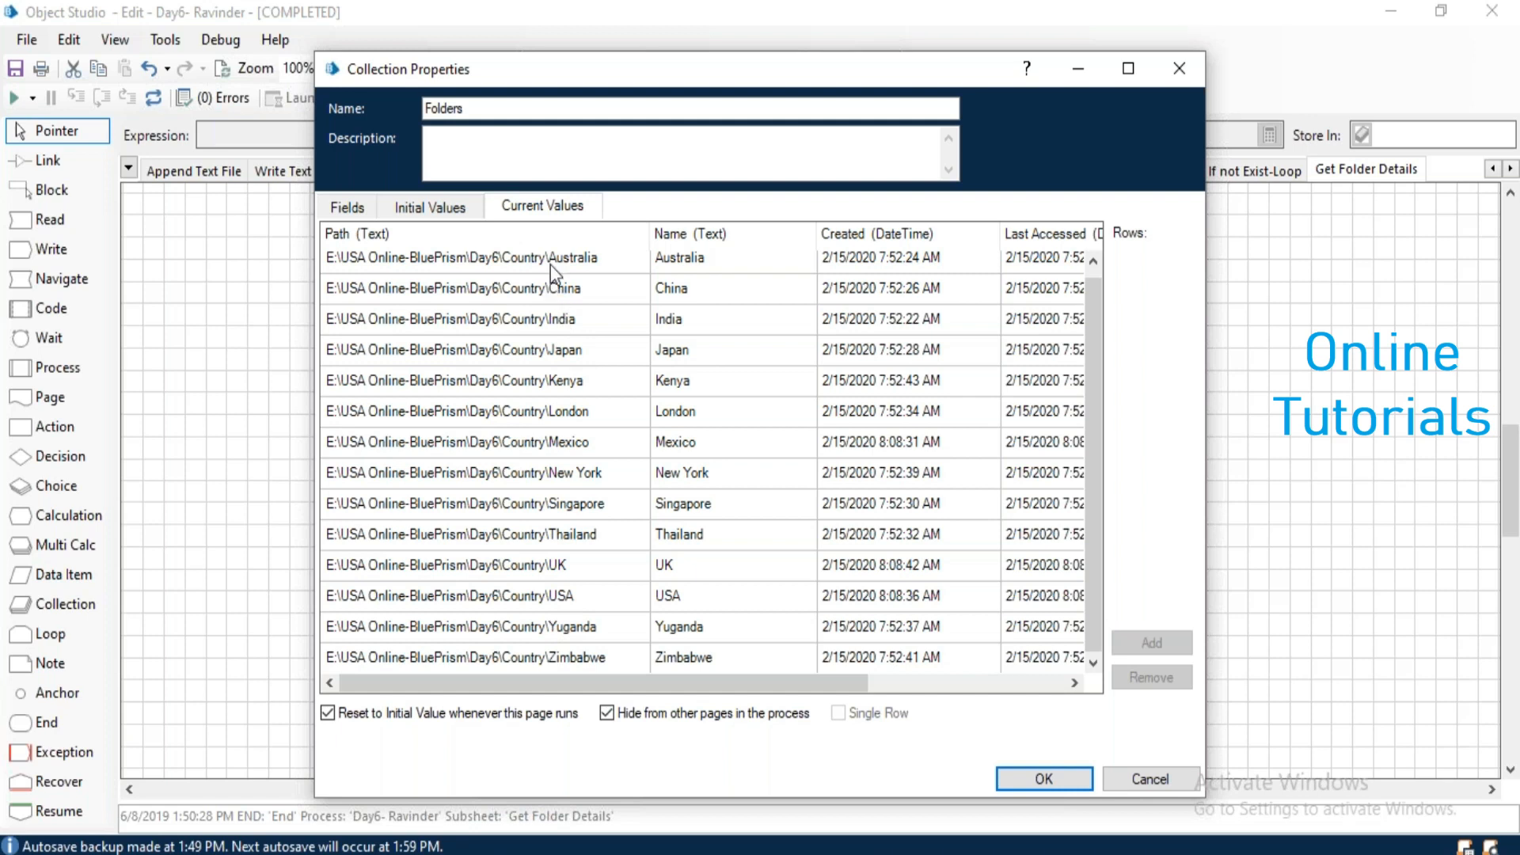
pyautogui.moveTo(1097, 472); pyautogui.dragTo(1105, 317)
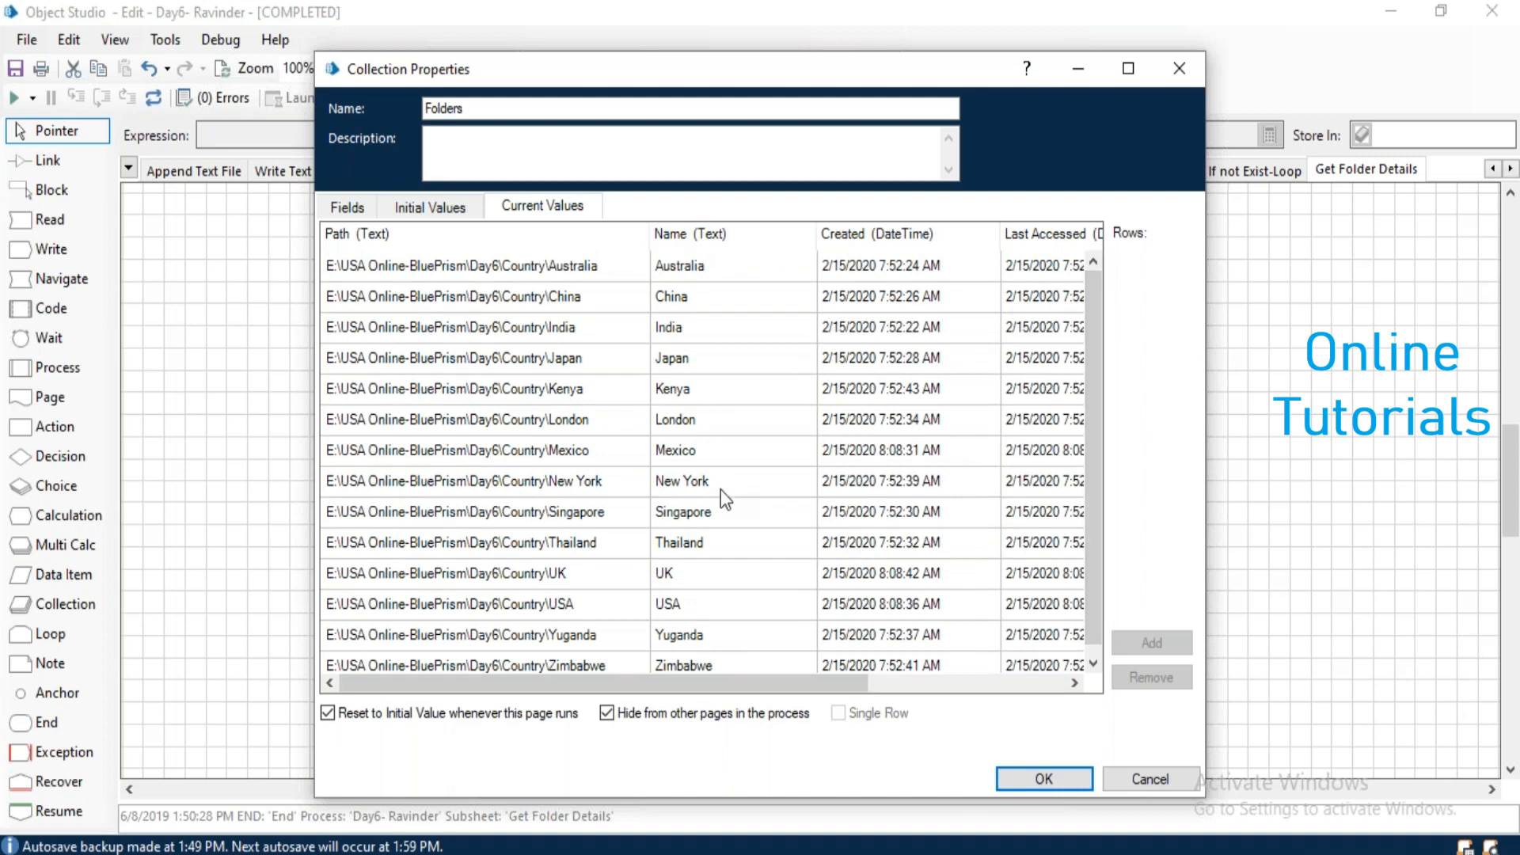
pyautogui.moveTo(814, 693); pyautogui.dragTo(947, 695)
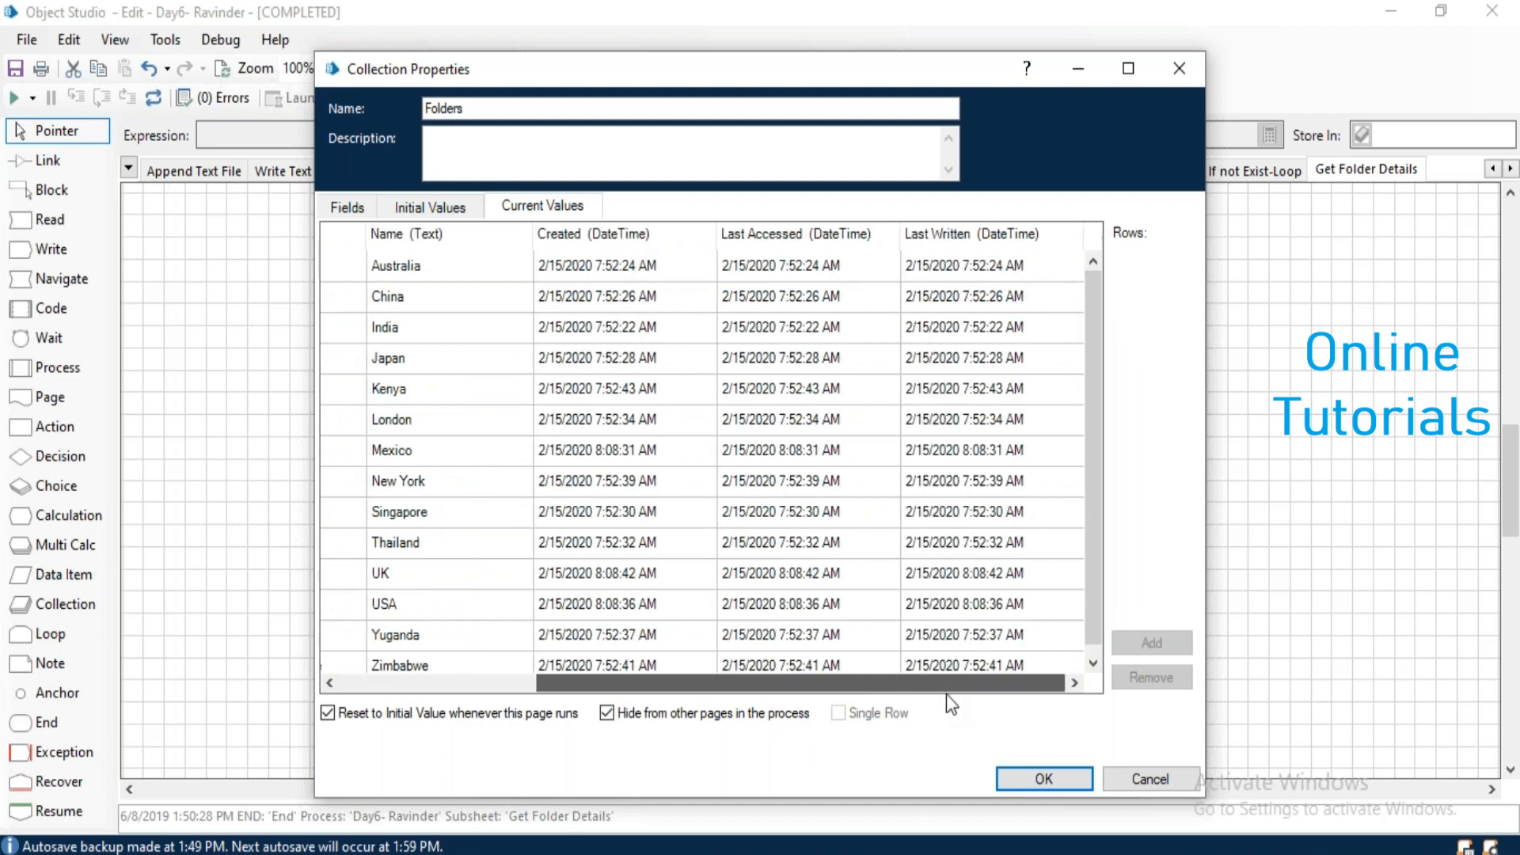
pyautogui.moveTo(943, 695); pyautogui.dragTo(551, 701)
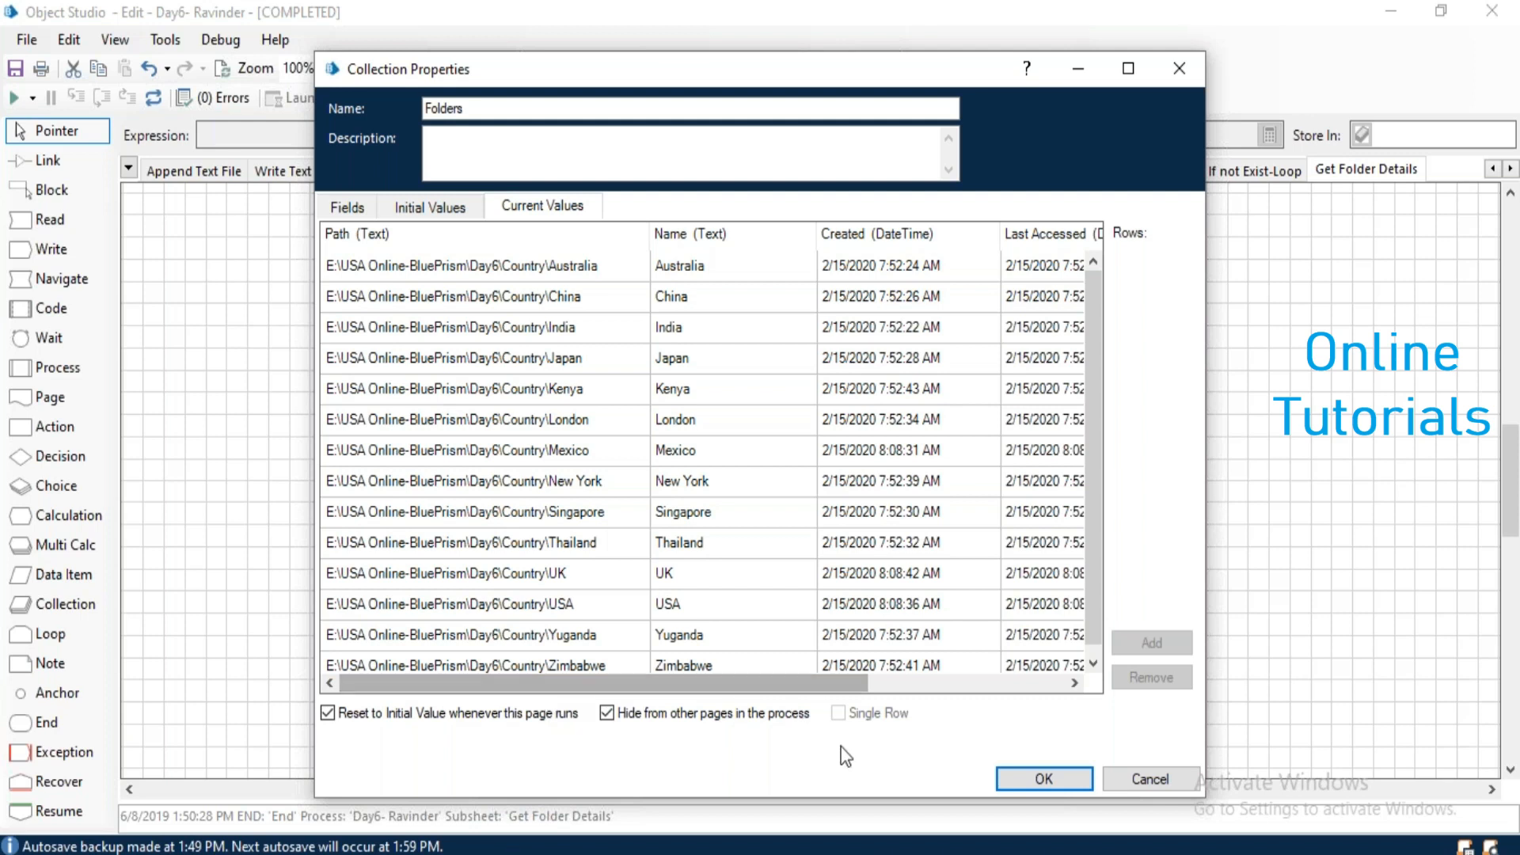
pyautogui.click(1033, 777)
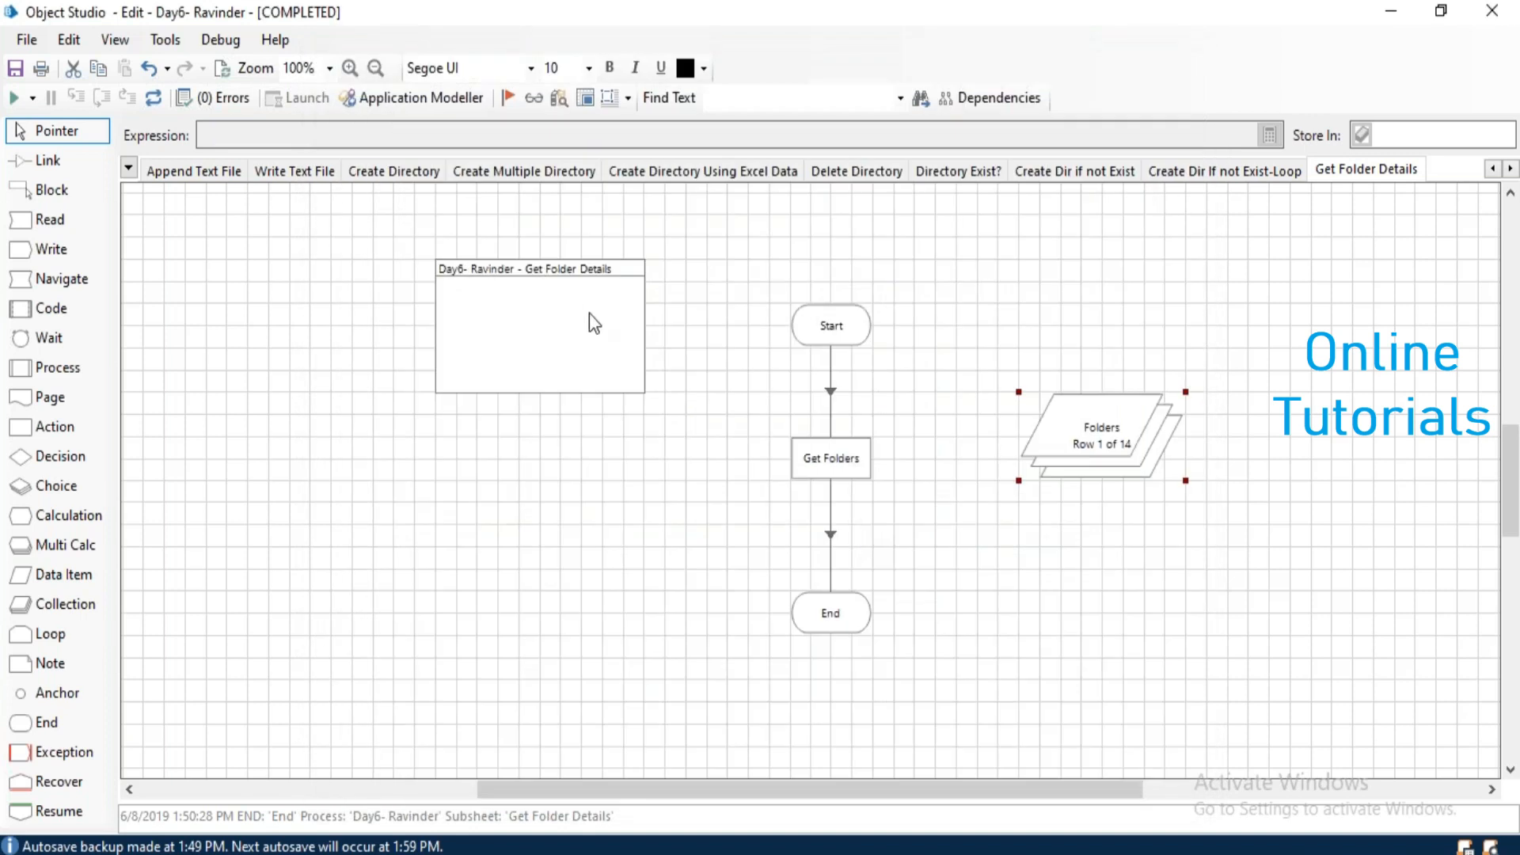
# Reset the completed page run and deselect the Folders collection
pyautogui.click(161, 95)
pyautogui.click(526, 584)
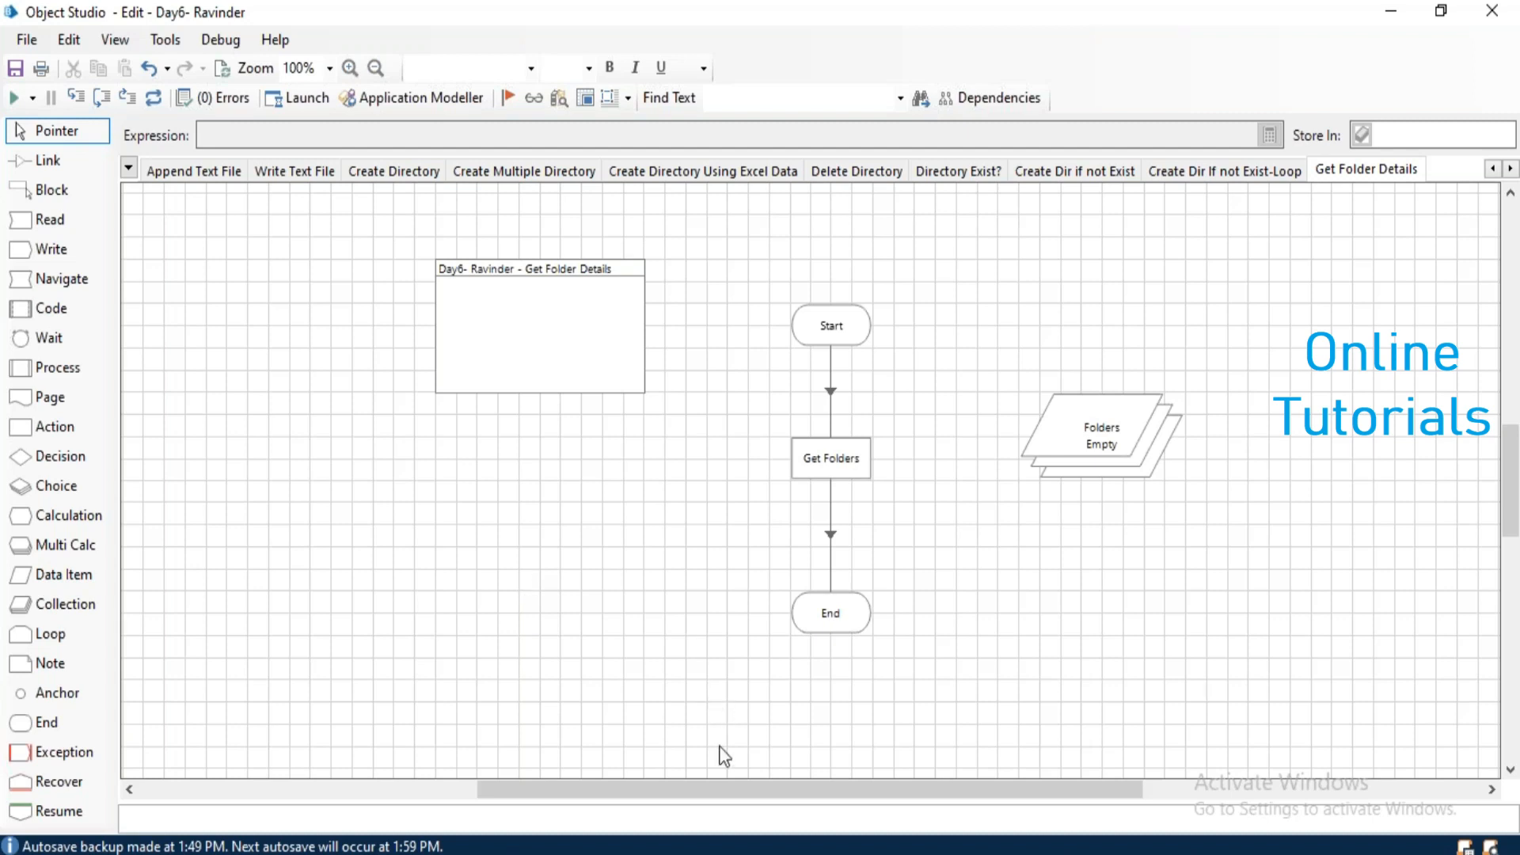
# Revisit the Country directory in File Explorer, switch to Excel and create a new blank workbook
pyautogui.click(719, 854)
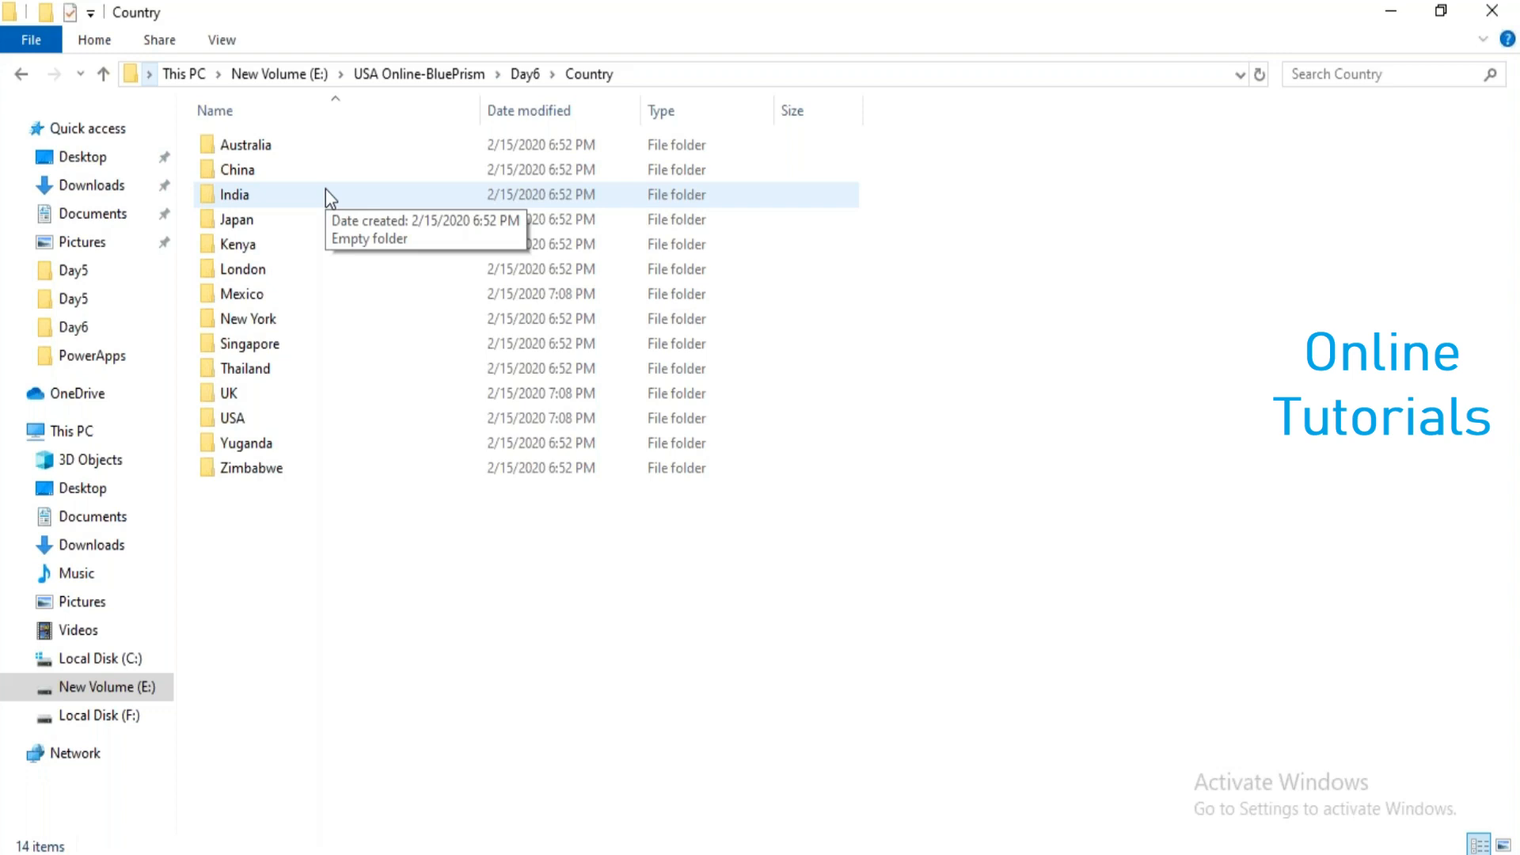
pyautogui.hotkey('alt', 'Tab')
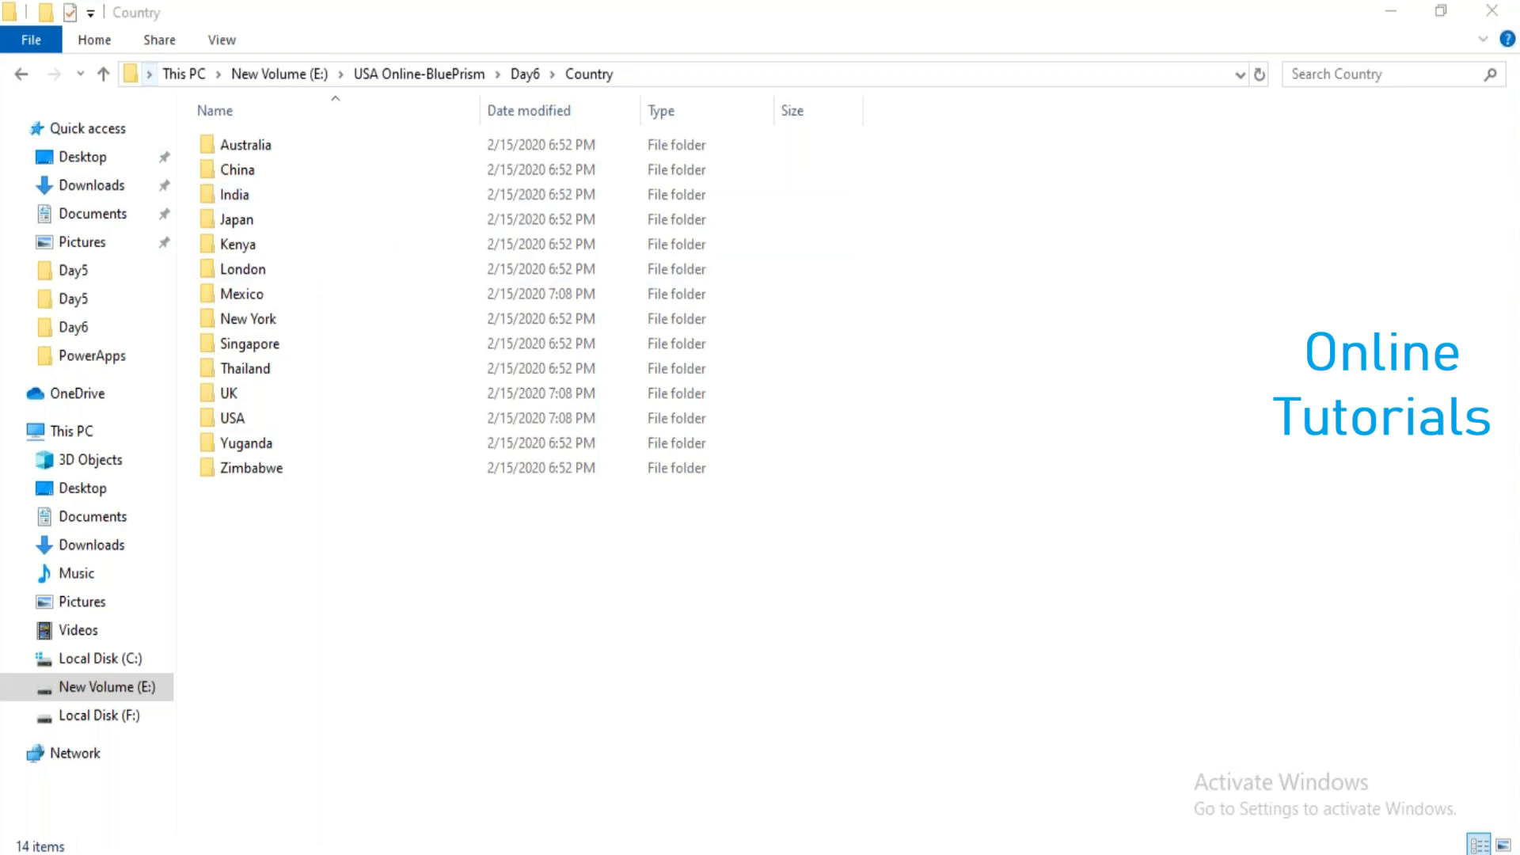
pyautogui.hotkey('ctrl', 'n')
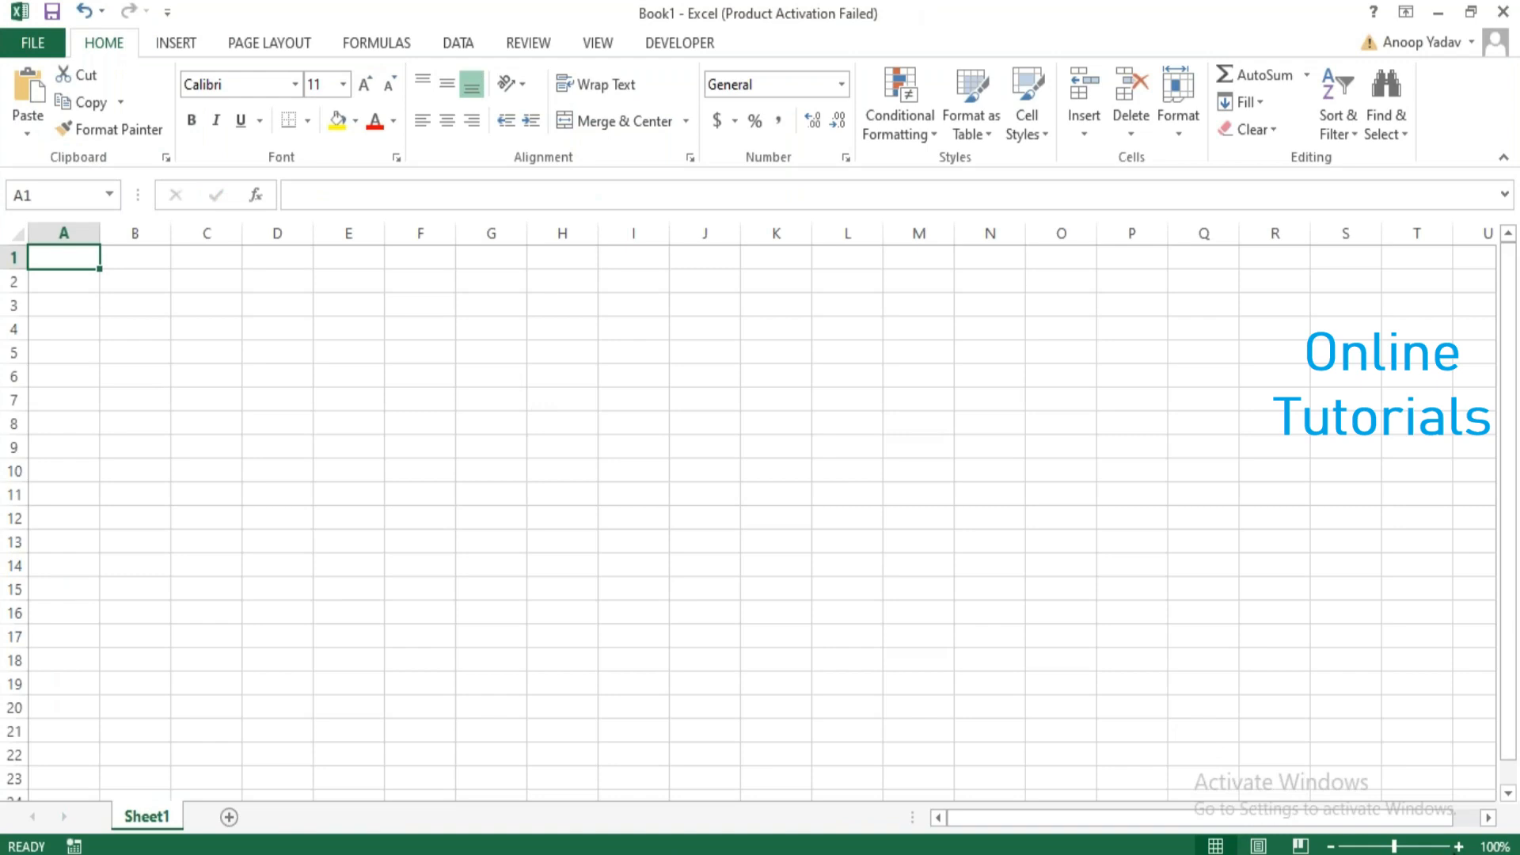
# Enter the header Emp_Name in cell A1 and autofit column A to it
pyautogui.scroll(2, 749, 512)
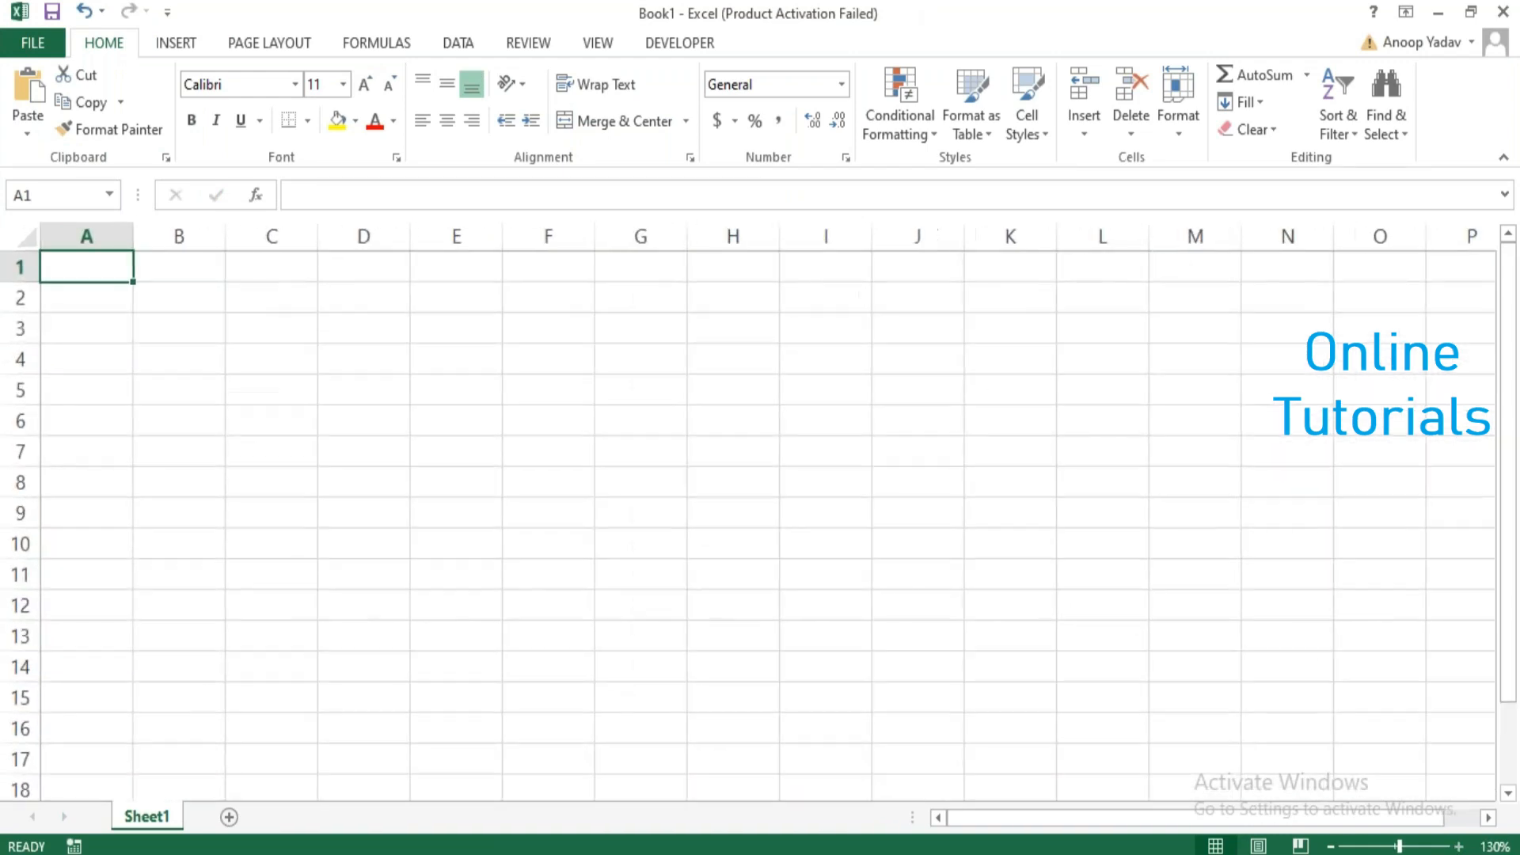
pyautogui.write('Jo')
pyautogui.press('Escape')
pyautogui.write('Emp_Name')
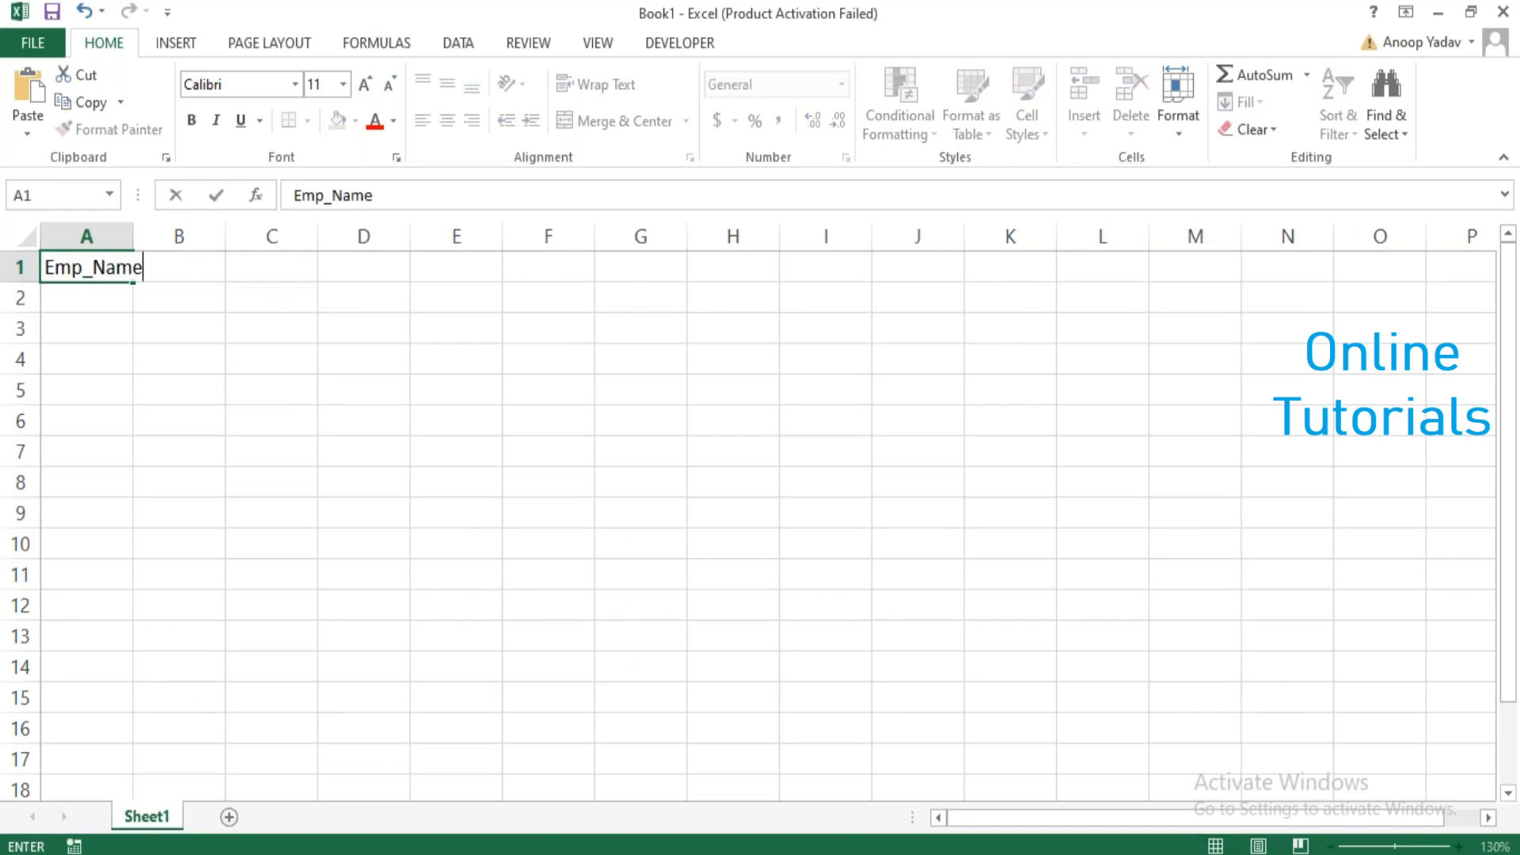
pyautogui.press('Tab')
pyautogui.press('Left')
pyautogui.hotkey('alt', 'o')
pyautogui.press('c')
pyautogui.press('a')
pyautogui.press('Right')
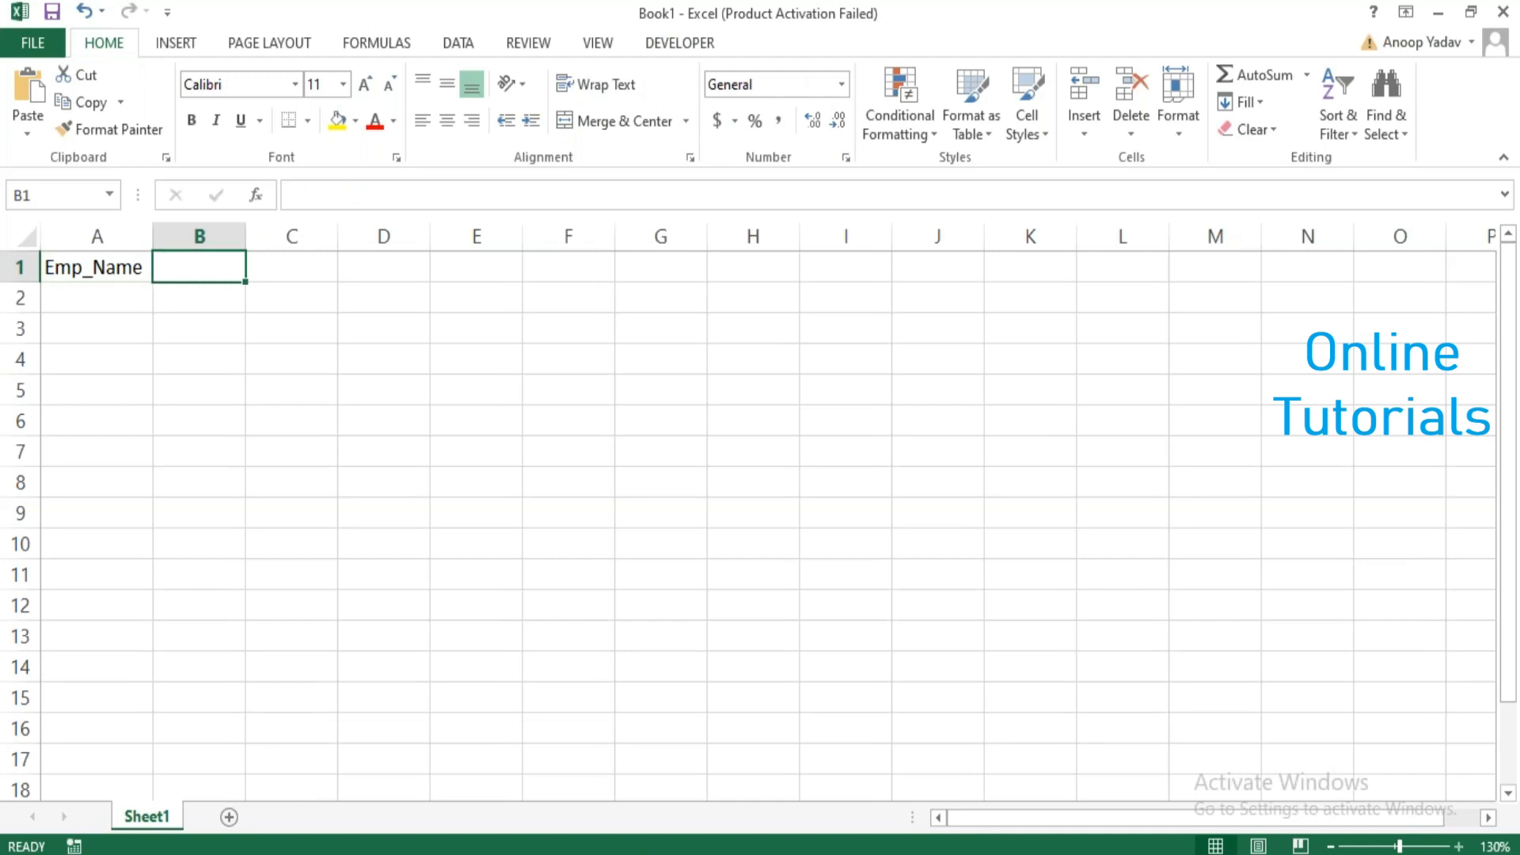
# Enter the header Emp_Designation in cell B1 and autofit column B to it
pyautogui.write('Emp_Designation')
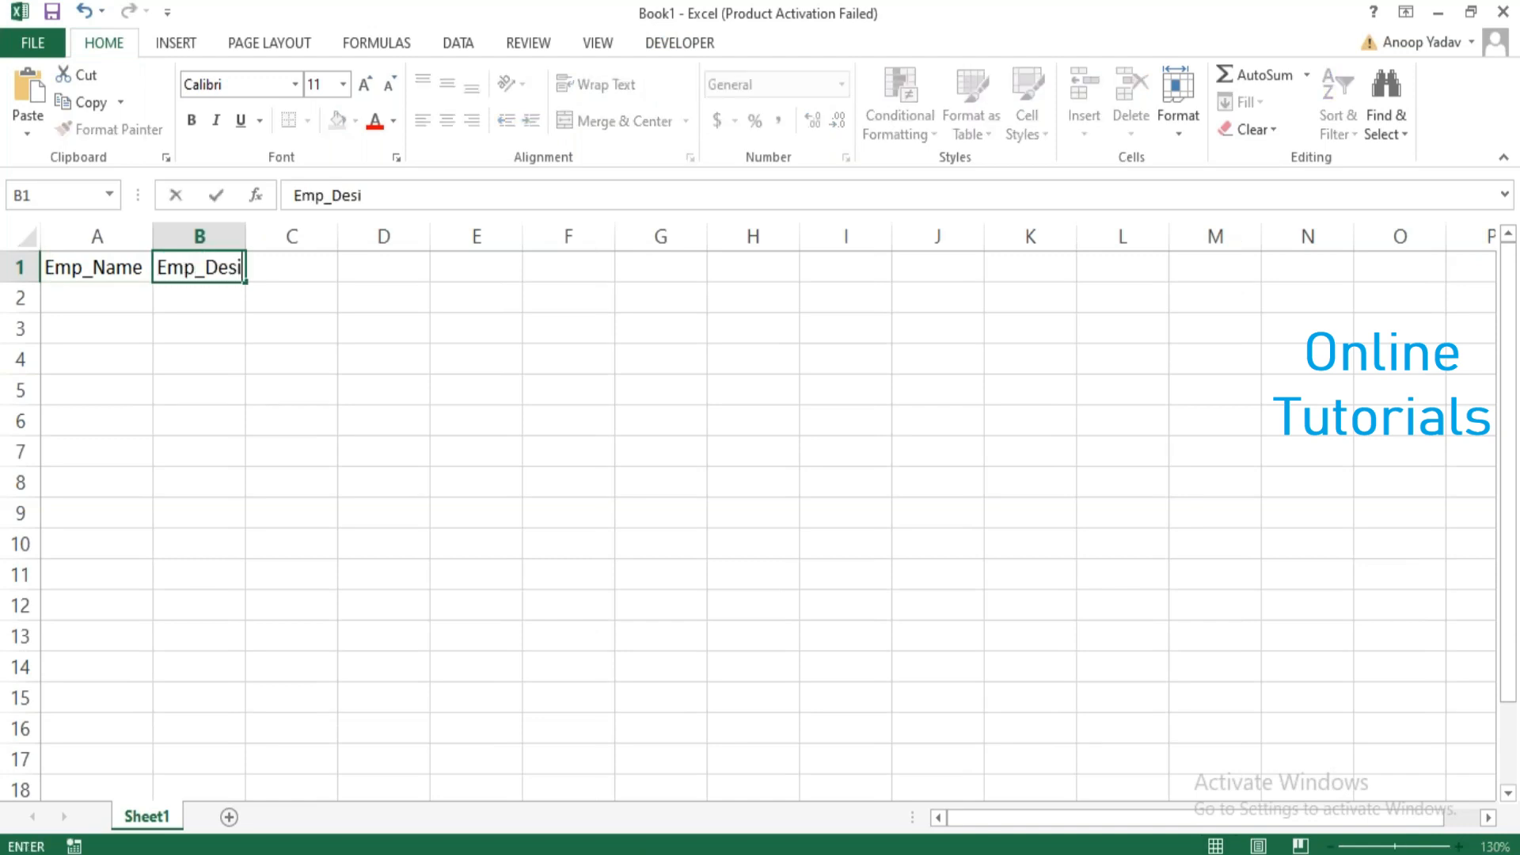
pyautogui.hotkey('ctrl', 'Return')
pyautogui.press('Up')
pyautogui.press('Right')
pyautogui.hotkey('alt', 'o')
pyautogui.press('c')
pyautogui.press('a')
# List four employees' first names in cells A2 to A5 under Emp_Name
pyautogui.press('Down')
pyautogui.press('Left')
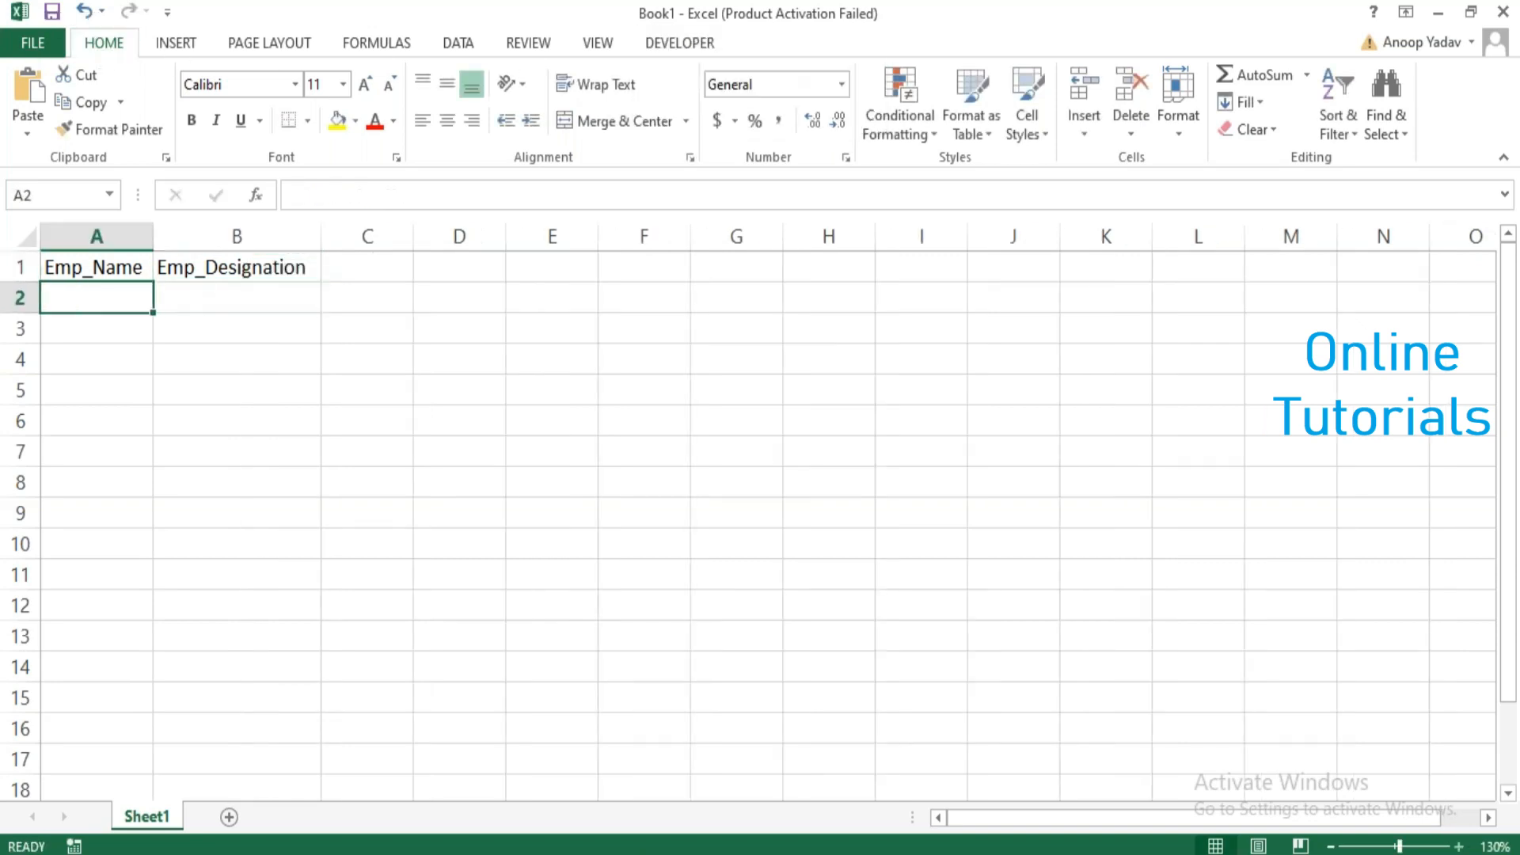
pyautogui.write('John')
pyautogui.press('Return')
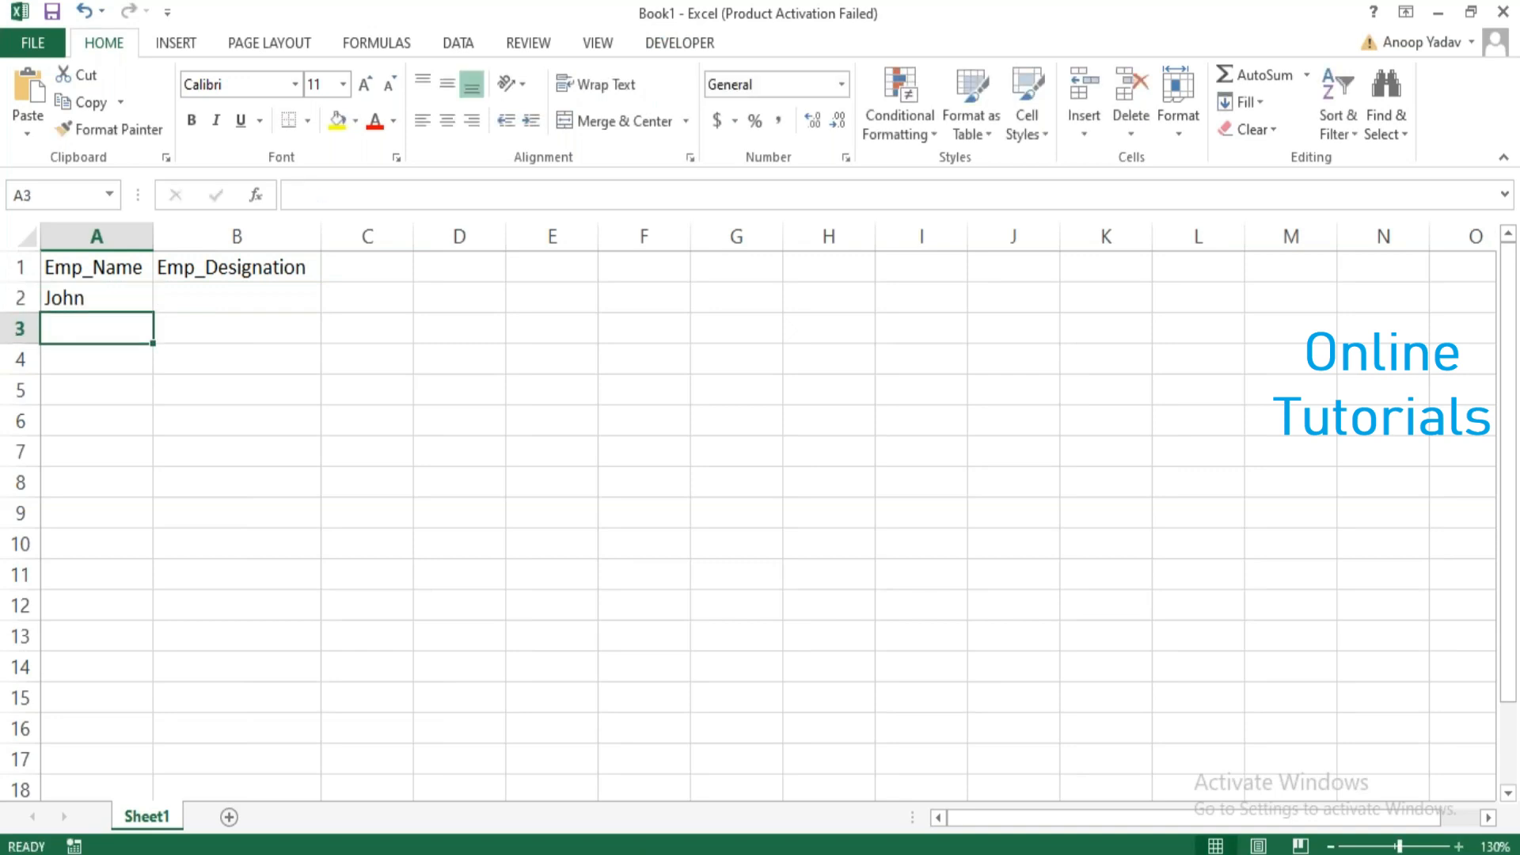
pyautogui.write('Harry')
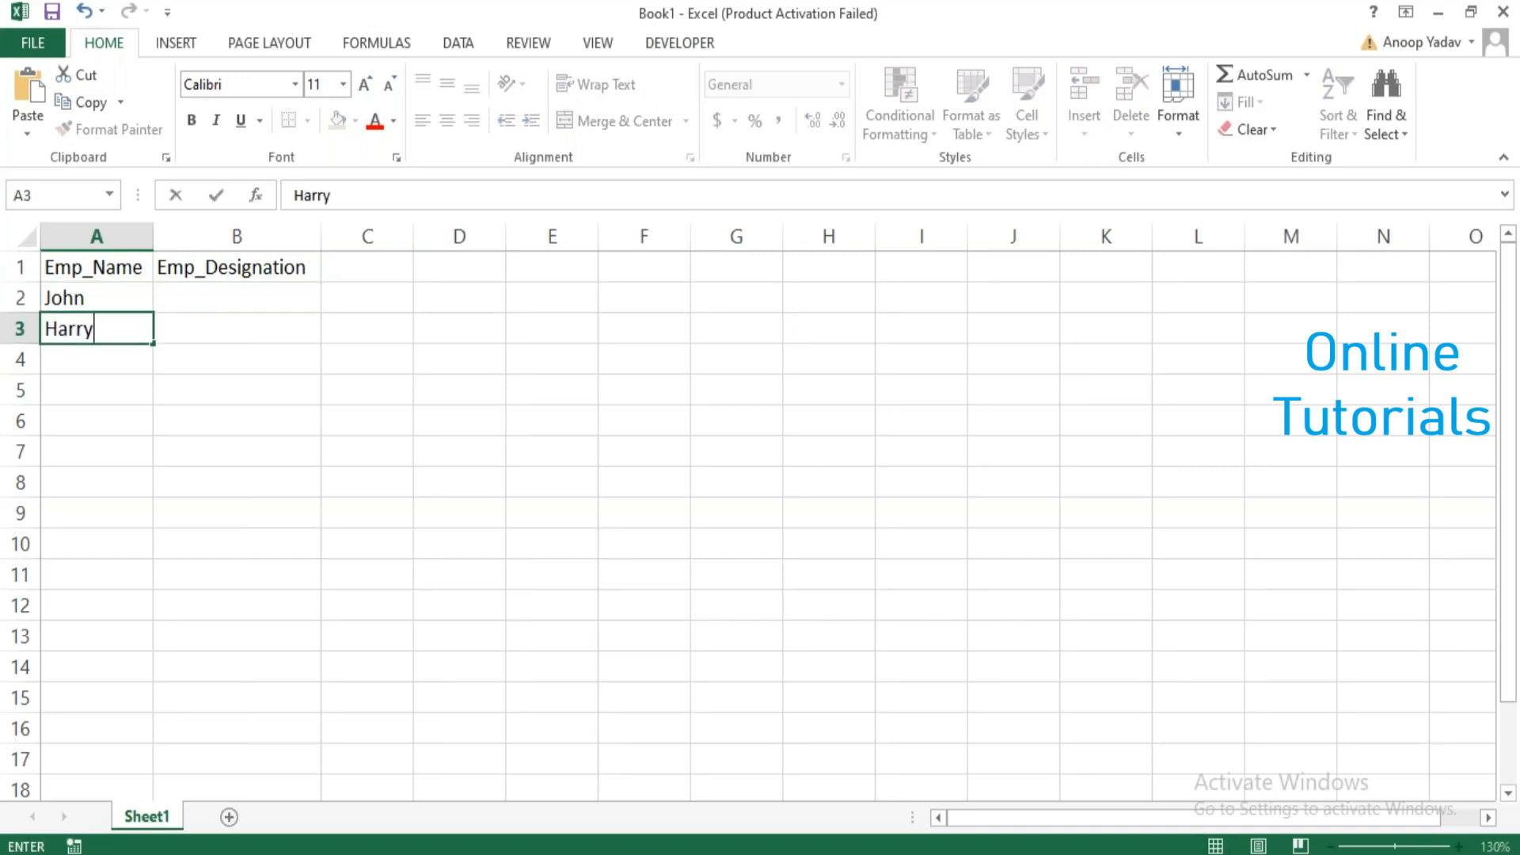
pyautogui.press('Return')
pyautogui.write('Chris')
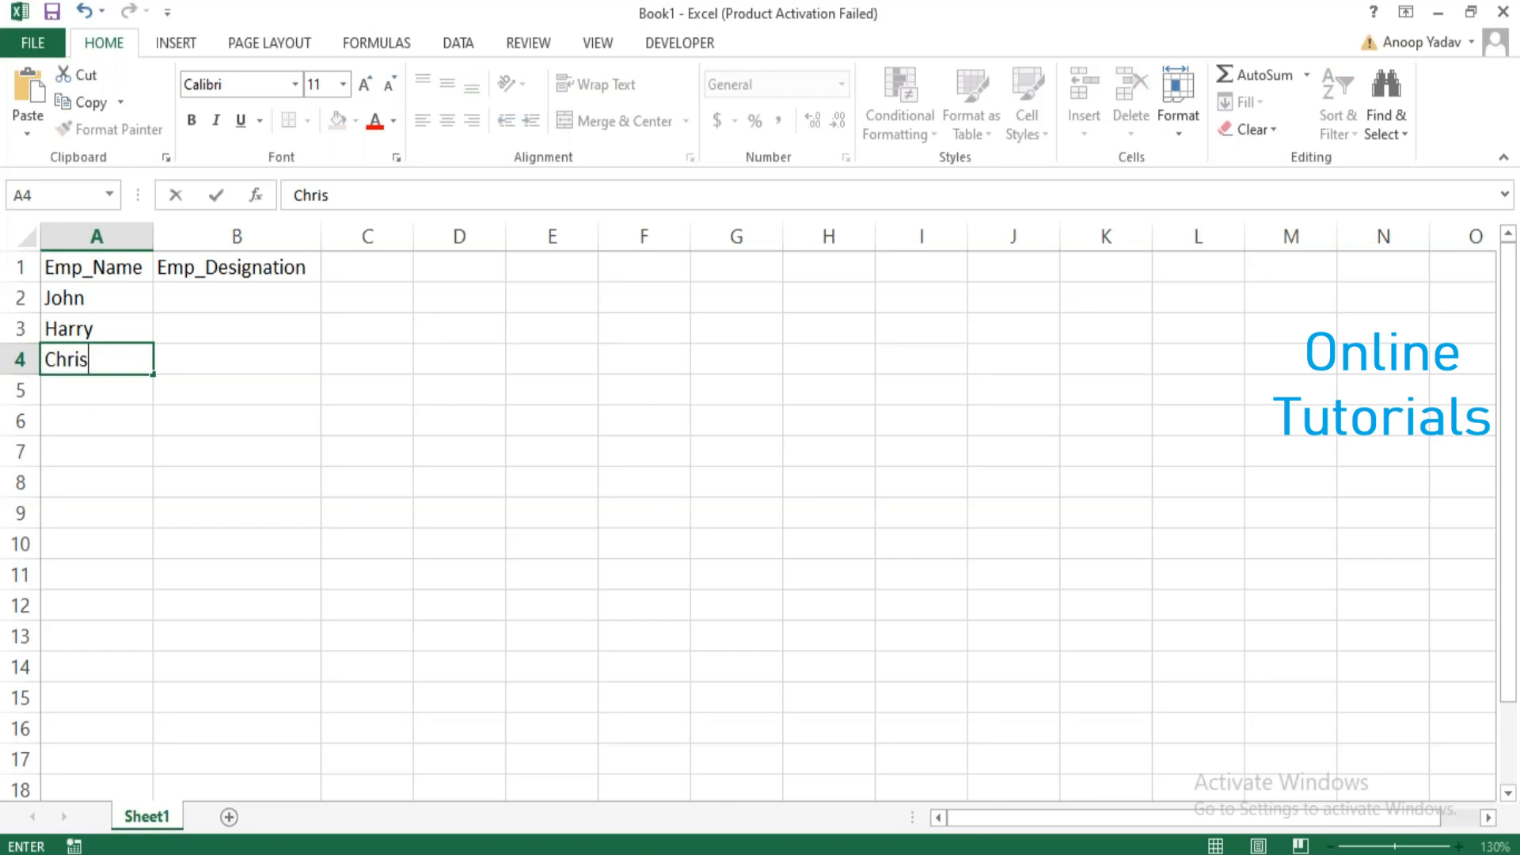
pyautogui.press('Return')
pyautogui.write('J')
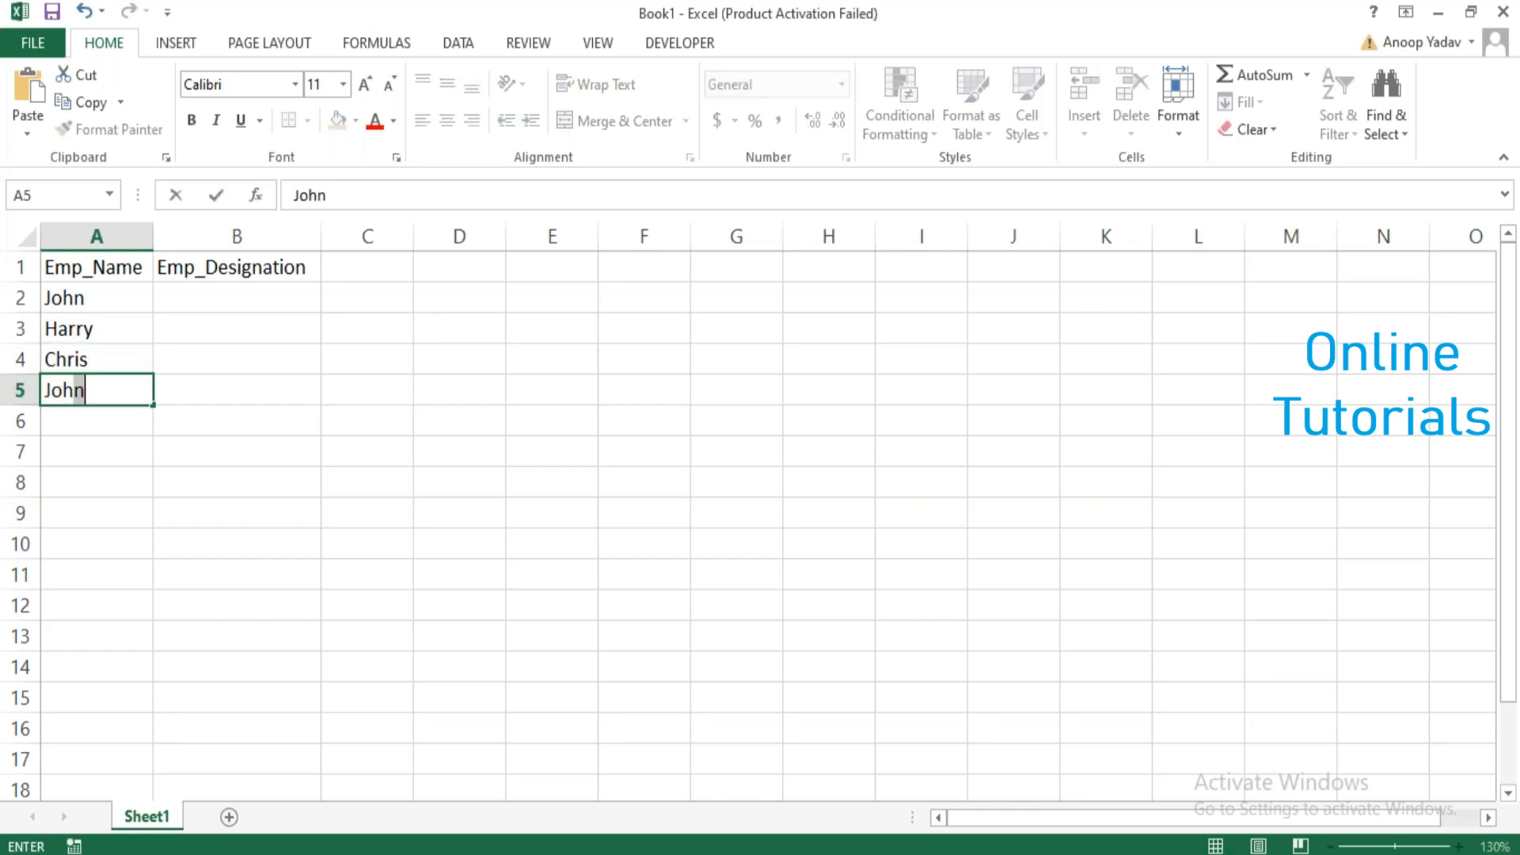
pyautogui.press('BackSpace')
pyautogui.press('BackSpace')
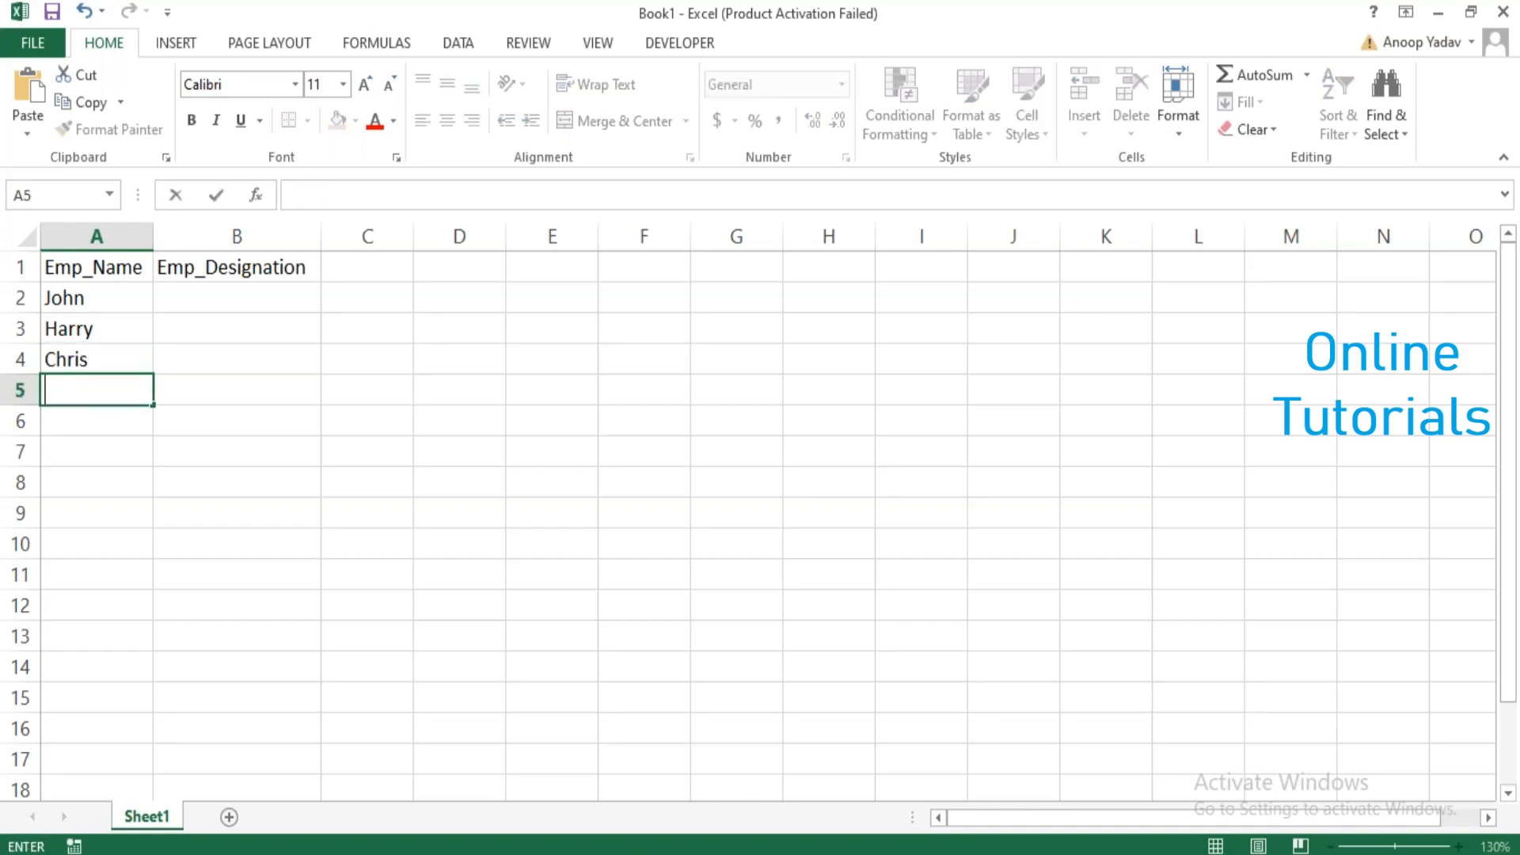
pyautogui.write('Peter')
# Enter the designations VP in cell B2 and Dir in cell B3
pyautogui.press('Up')
pyautogui.press('Up')
pyautogui.press('Up')
pyautogui.press('Up')
pyautogui.press('Right')
pyautogui.press('Down')
pyautogui.write('VP')
pyautogui.press('Return')
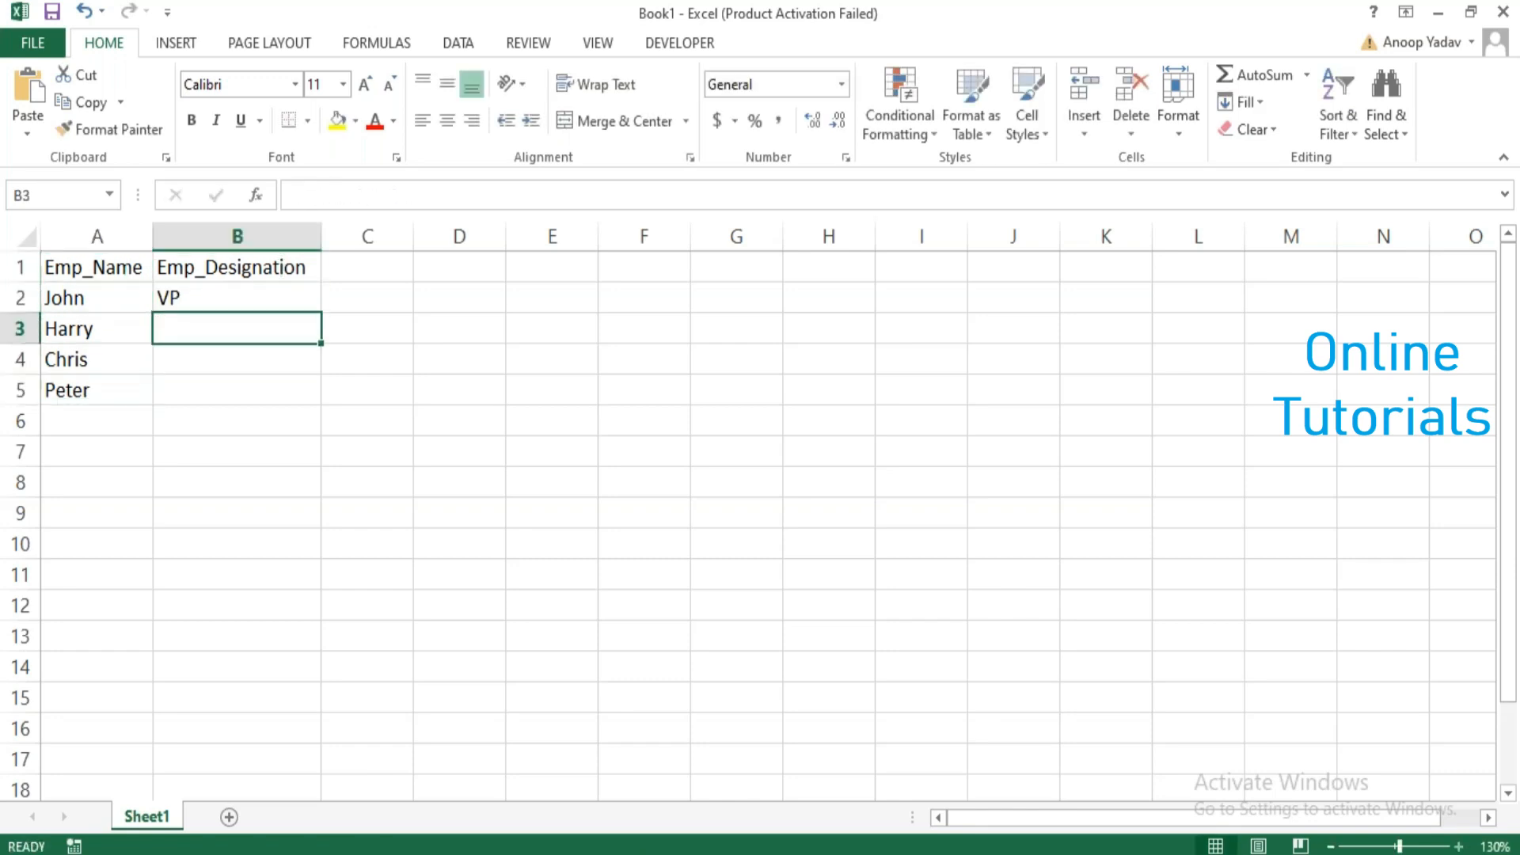
pyautogui.write('Dir')
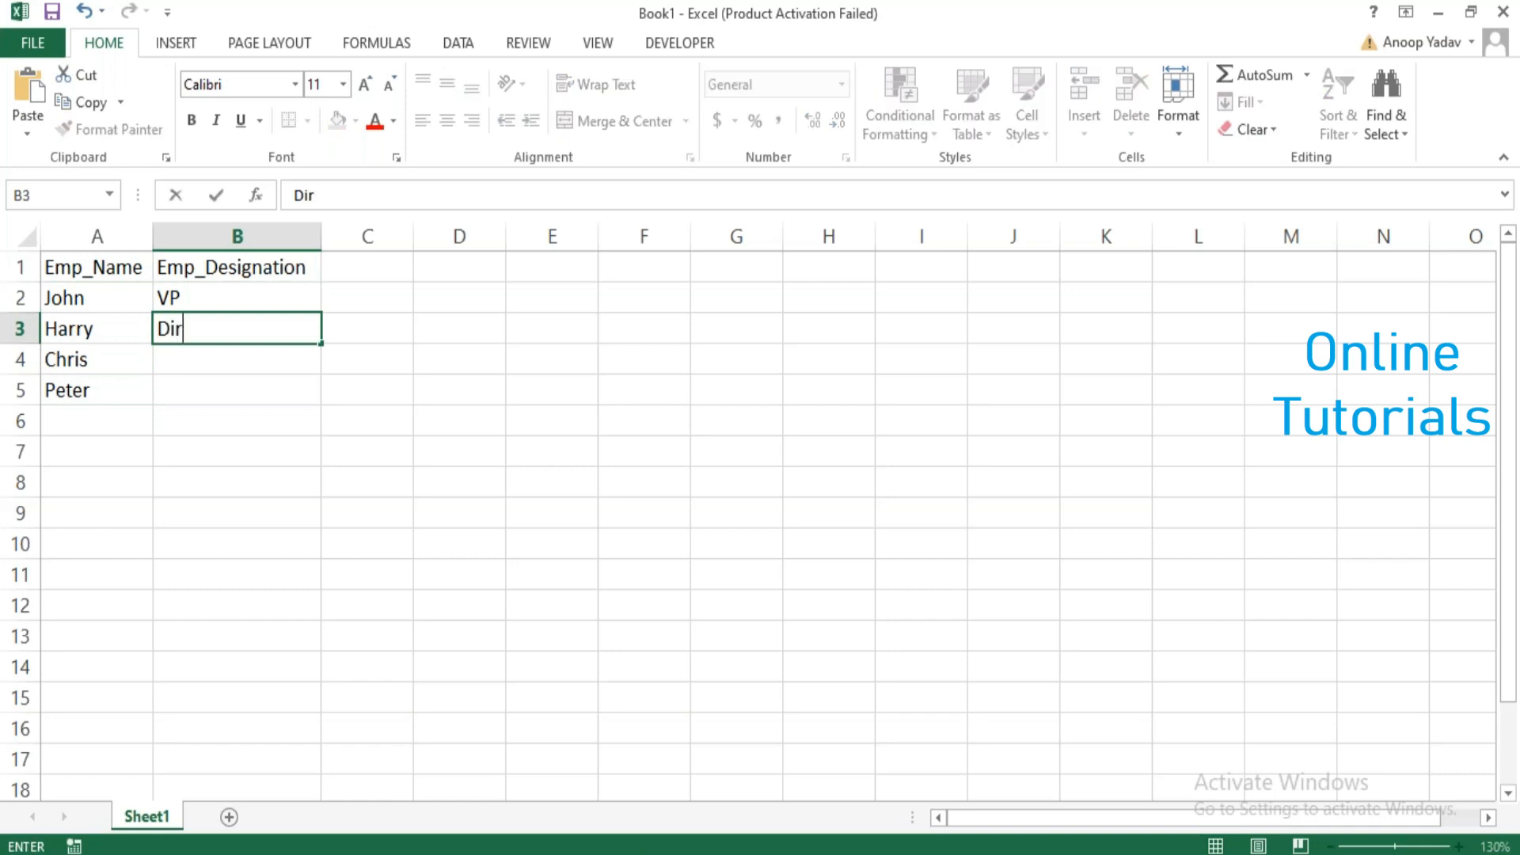
pyautogui.press('Return')
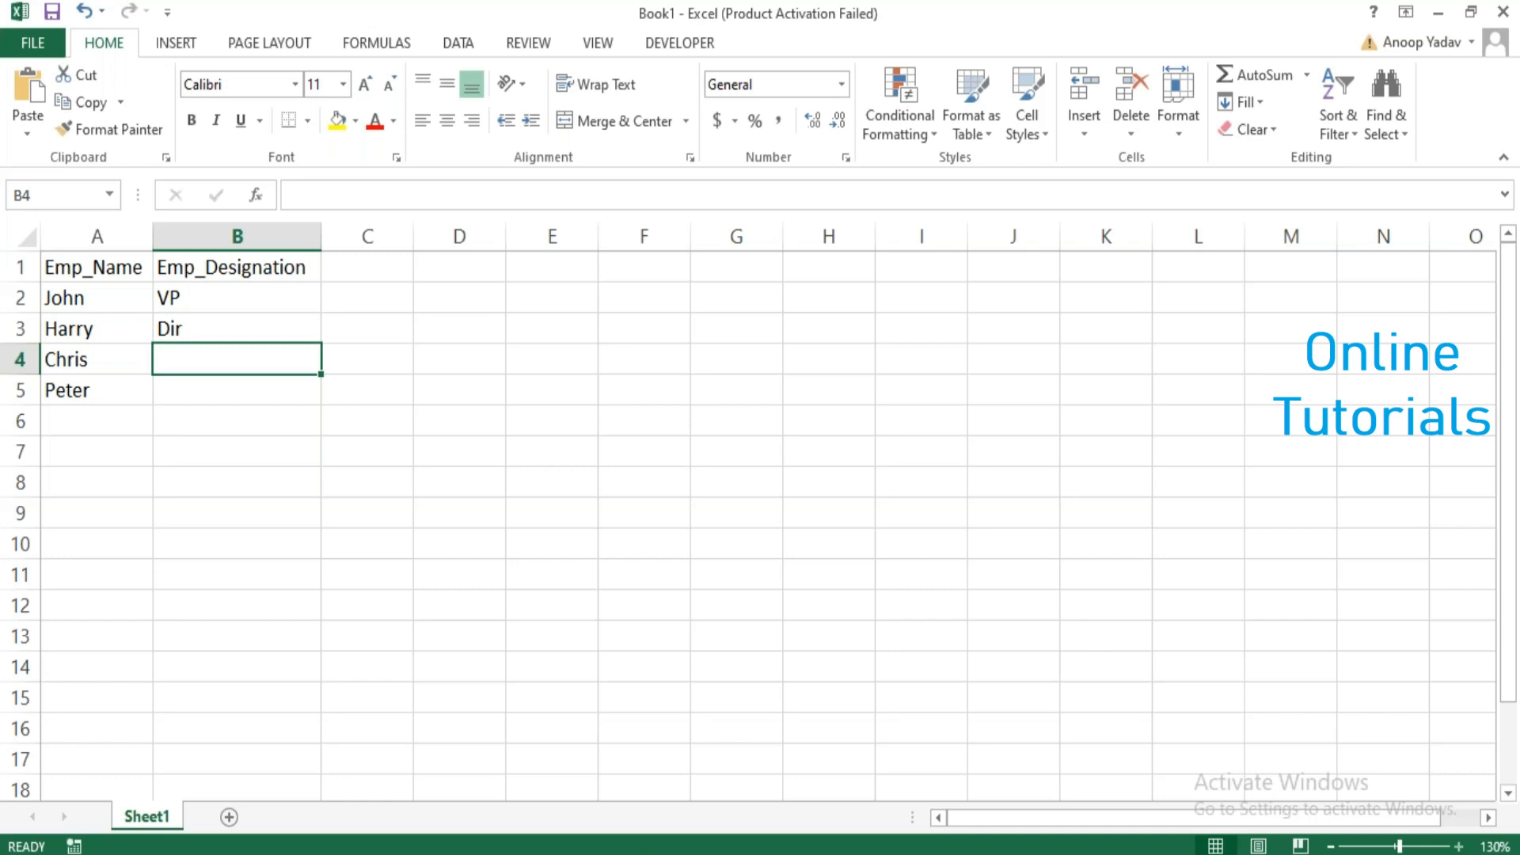
# Enter VP Fin as the third employee's designation in cell B4
pyautogui.write('VP fIn')
pyautogui.press('BackSpace')
pyautogui.press('BackSpace')
pyautogui.press('BackSpace')
pyautogui.press('BackSpace')
pyautogui.write('Fin')
pyautogui.press('Return')
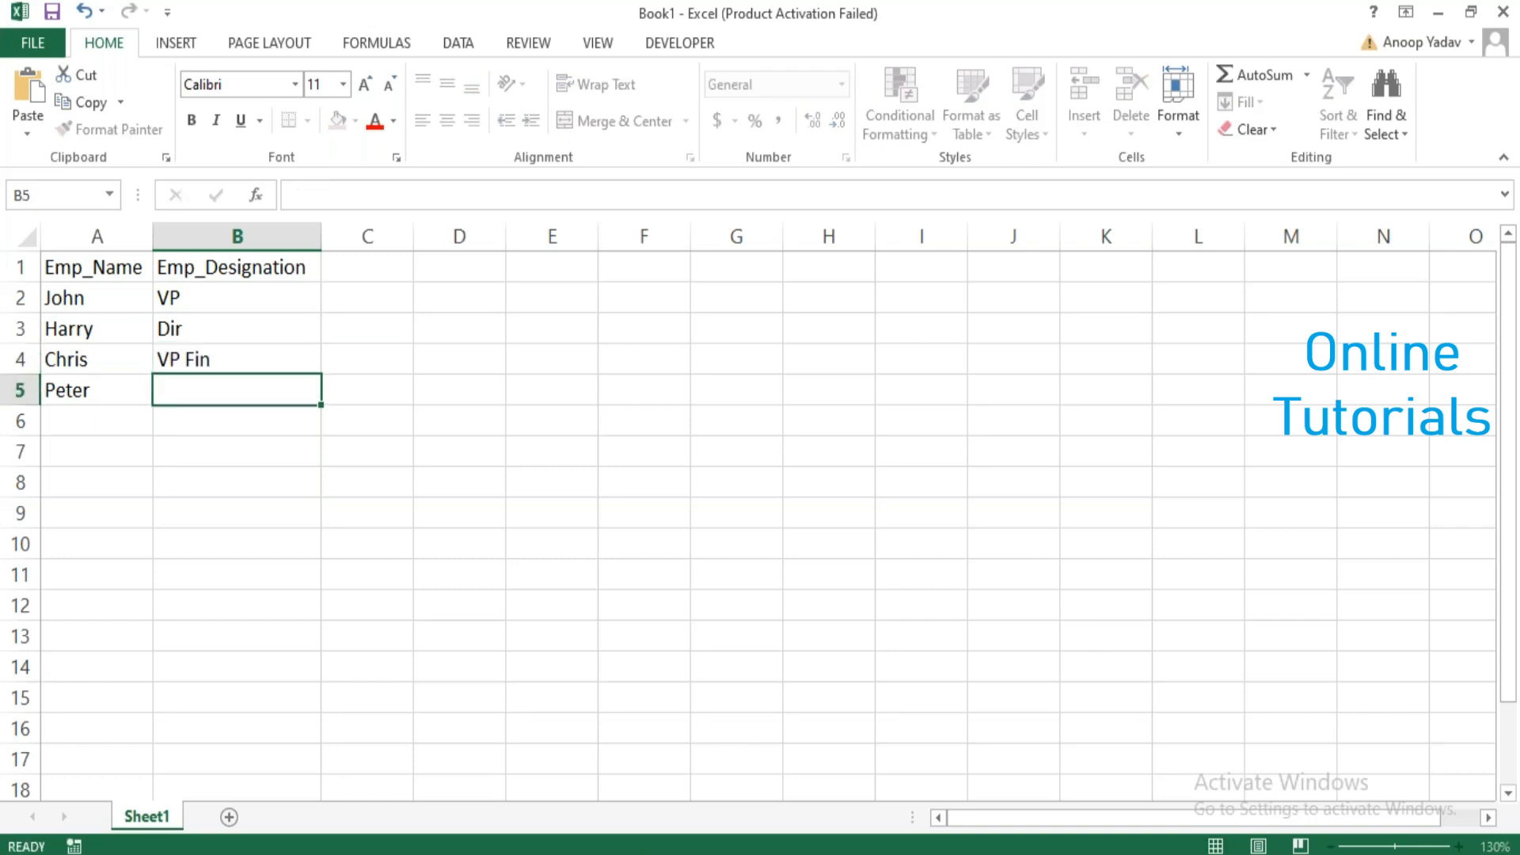
# Enter CEO in cell B5 and set the designation in cell B4 to CFO
pyautogui.write('CEO')
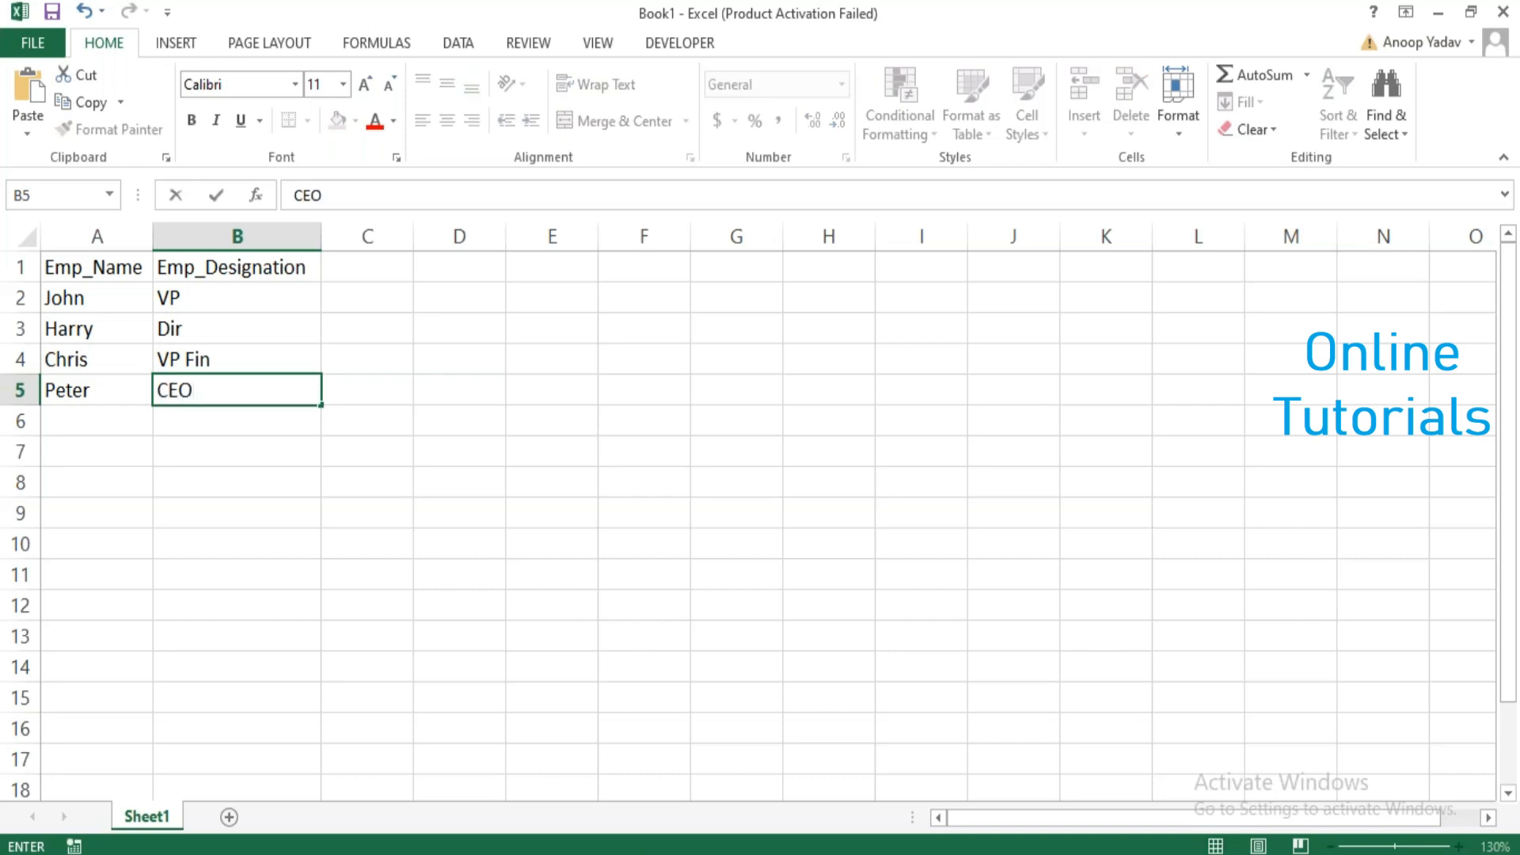
pyautogui.press('Up')
pyautogui.press('Up')
pyautogui.press('Down')
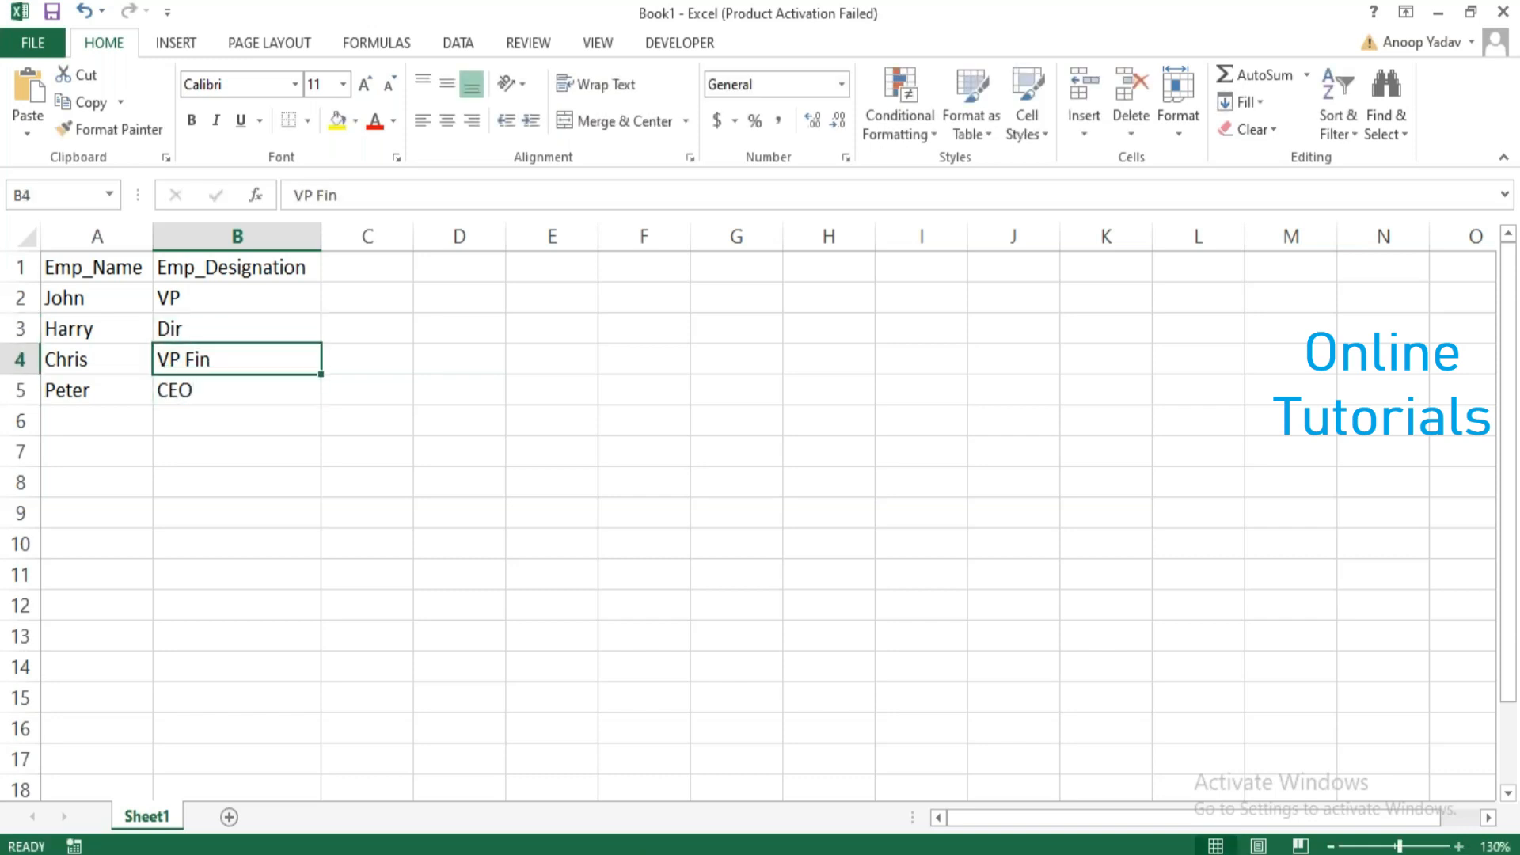
pyautogui.write('CFO')
pyautogui.press('Return')
# In cells D2 and D3, enter the matching row's employee name and designation joined by a hyphen
pyautogui.press('Up')
pyautogui.press('Up')
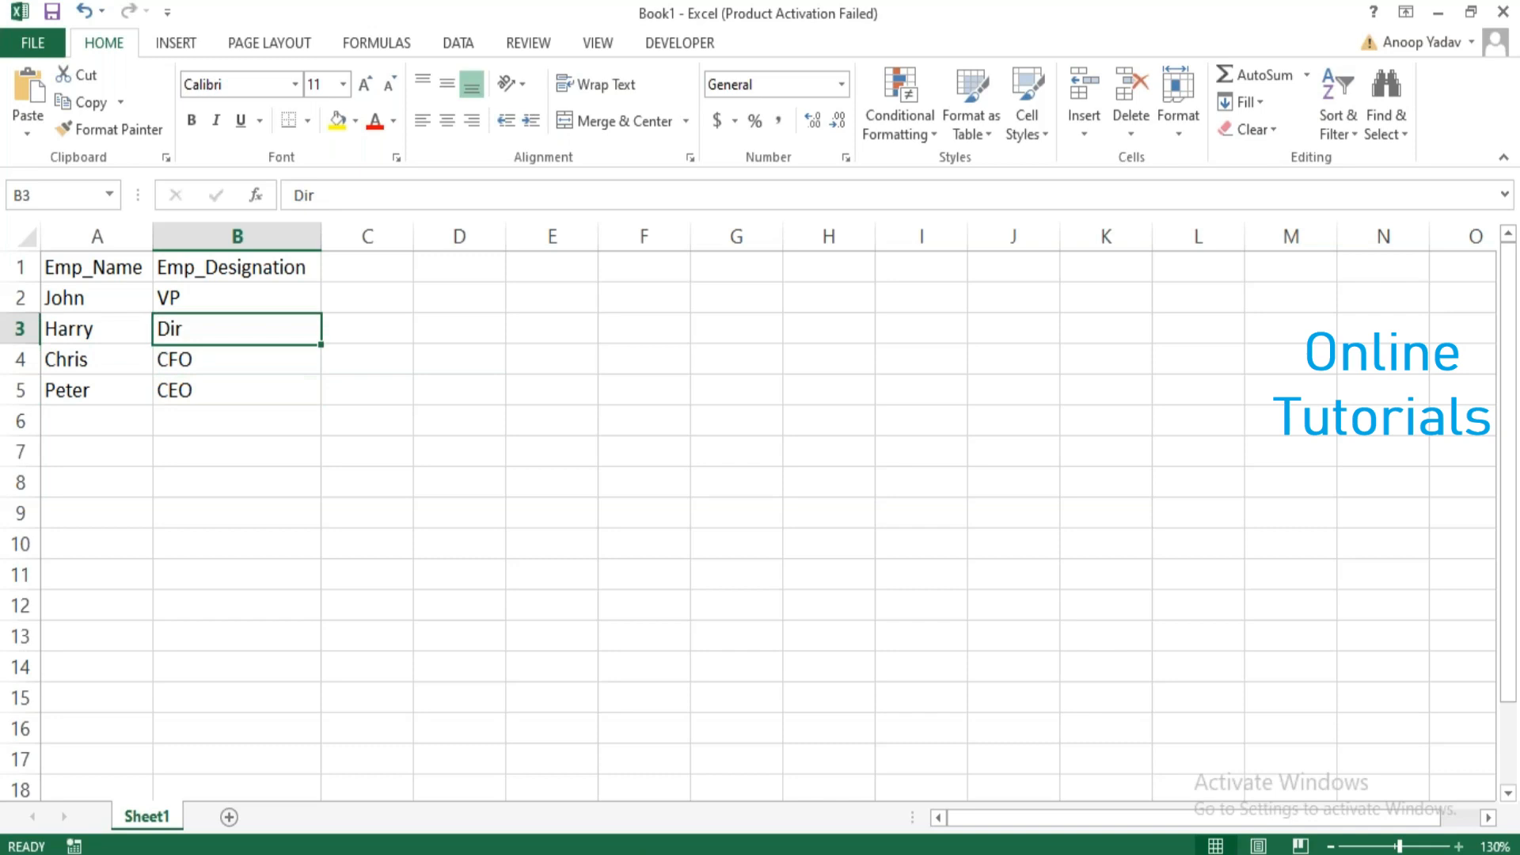
pyautogui.press('Up')
pyautogui.press('Right')
pyautogui.press('Up')
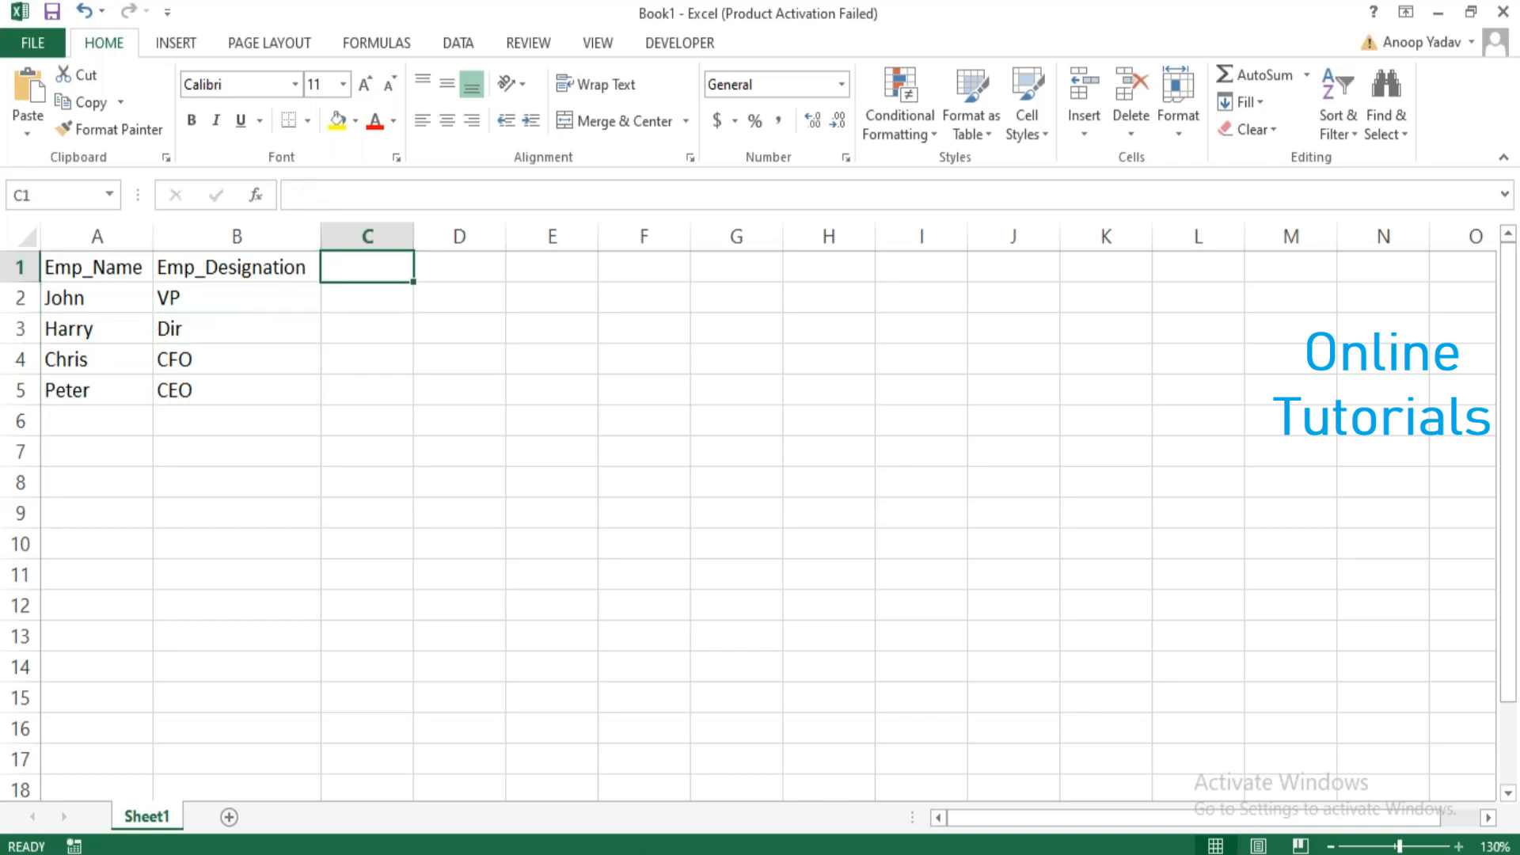
pyautogui.press('Down')
pyautogui.press('Right')
pyautogui.write('=')
pyautogui.press('Escape')
pyautogui.write('John-VP')
pyautogui.press('Return')
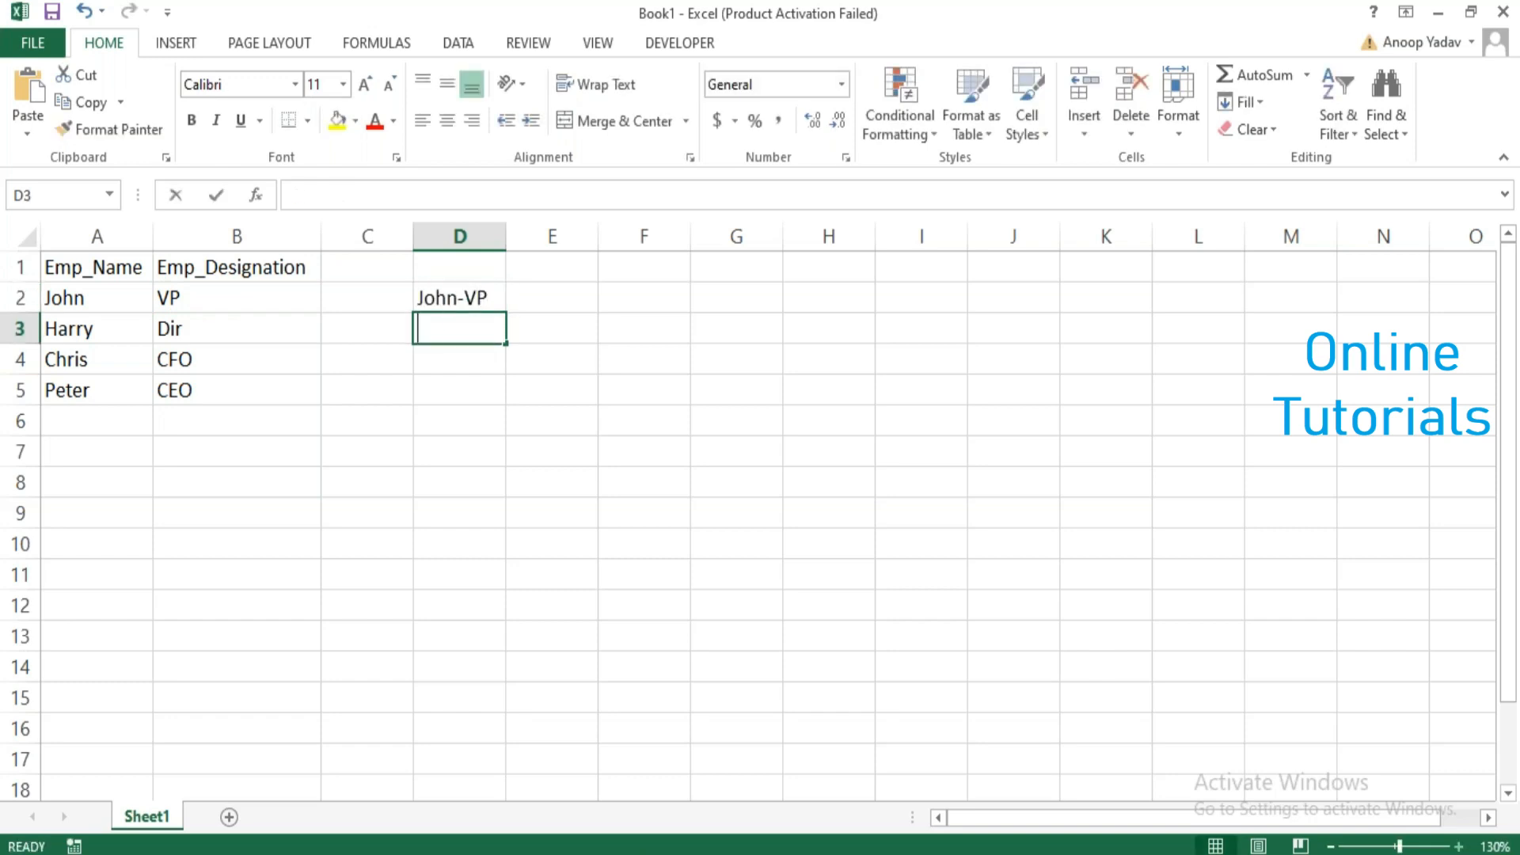
pyautogui.write('Harry-Dir')
pyautogui.press('Return')
# Add a fifth employee in cell A6, repeating the first name used in A2
pyautogui.click(162, 358)
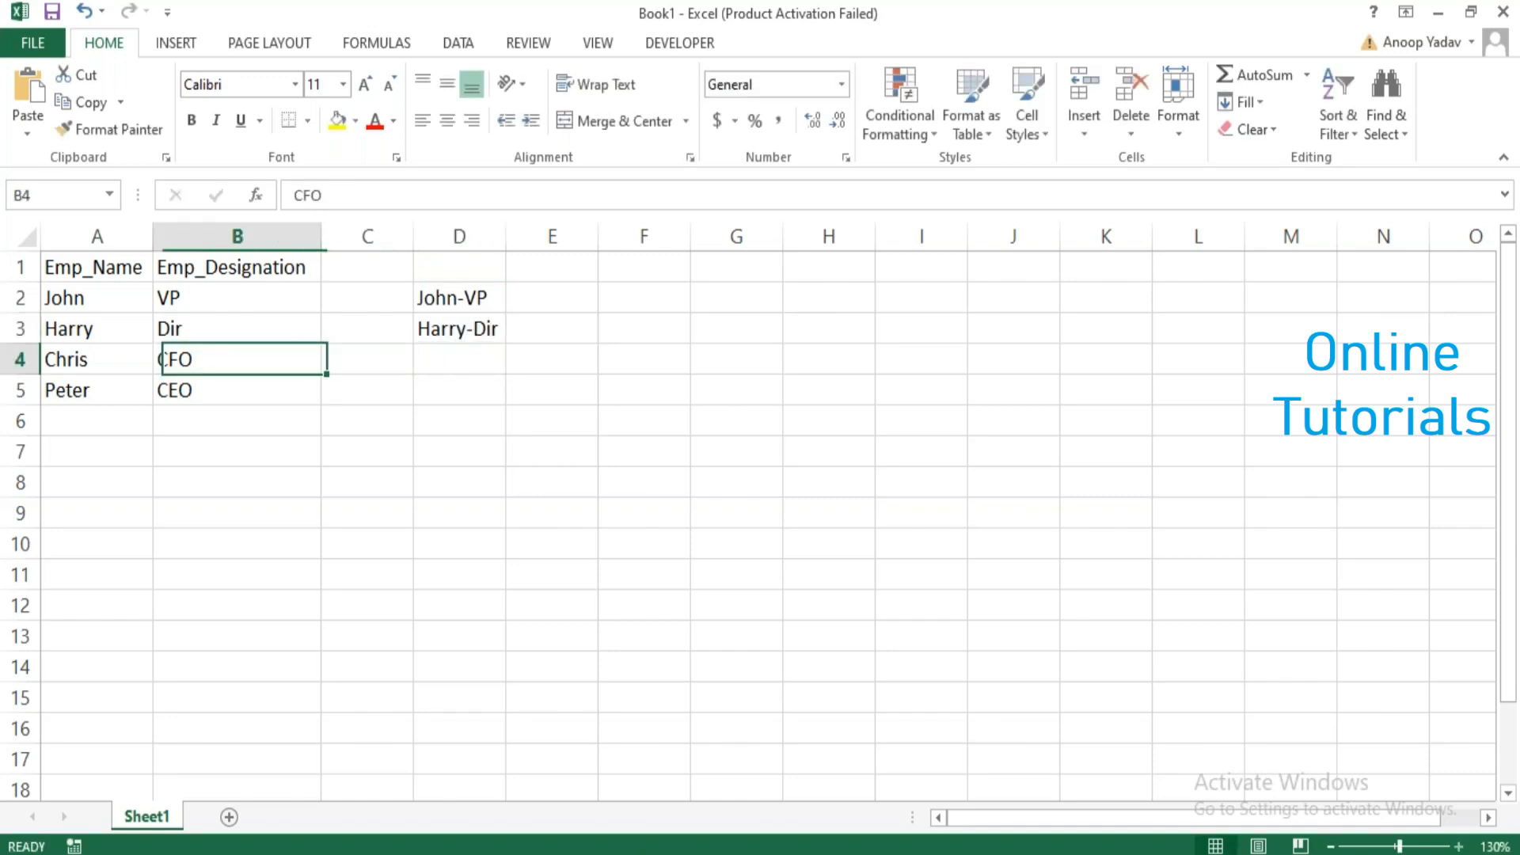
pyautogui.press('Left')
pyautogui.press('Down')
pyautogui.press('Down')
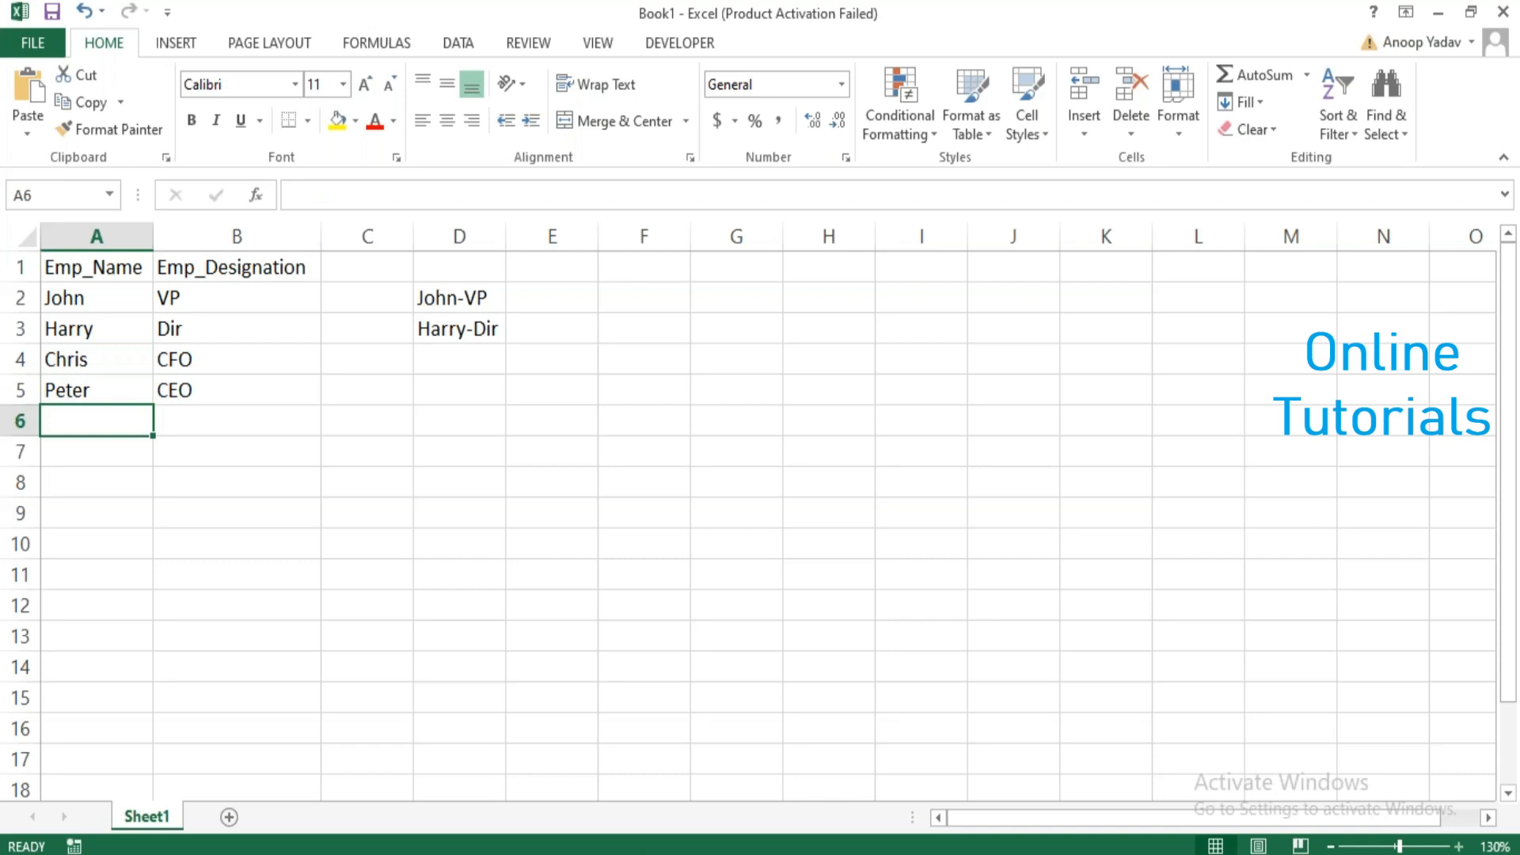
pyautogui.write('John')
pyautogui.press('Tab')
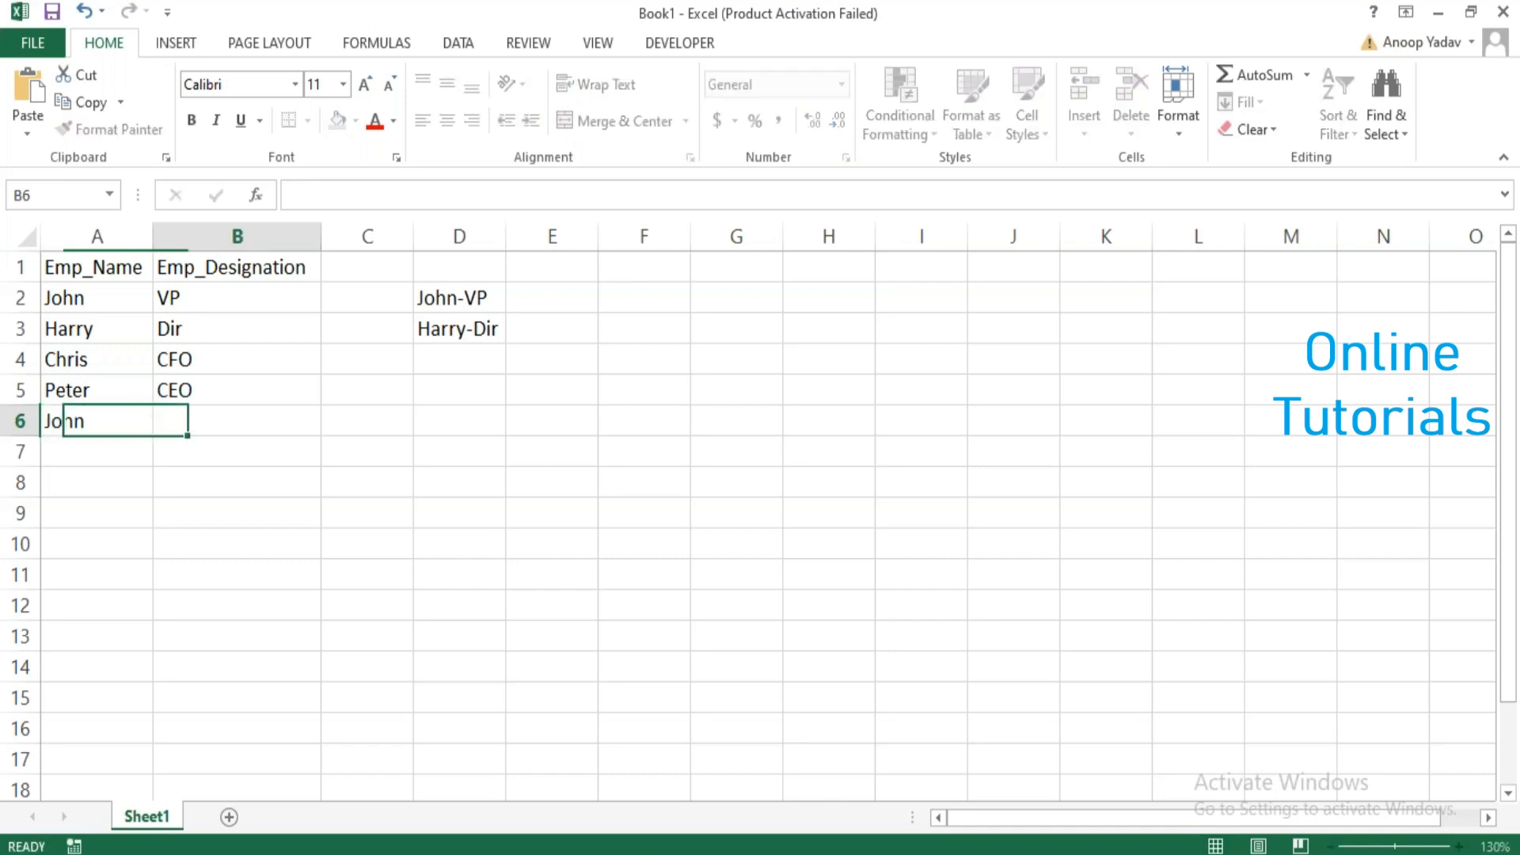
# Compare the row 6 entry with the employee rows above it
pyautogui.press('Up')
pyautogui.press('Up')
pyautogui.press('Up')
pyautogui.press('Up')
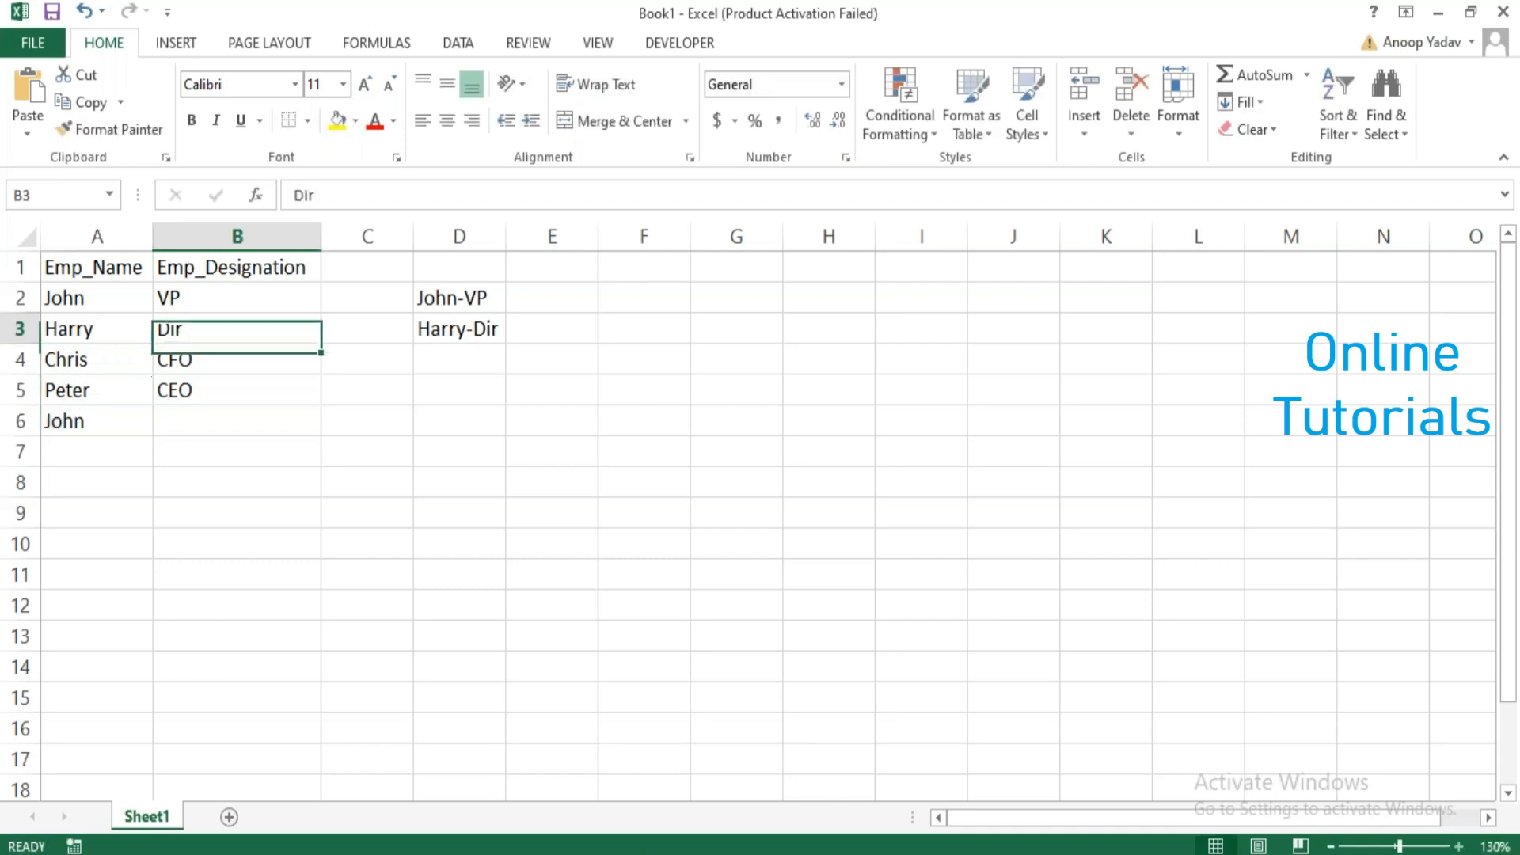
pyautogui.hotkey('shift', 'Left')
pyautogui.press('Down')
pyautogui.press('Down')
pyautogui.press('Down')
pyautogui.press('Down')
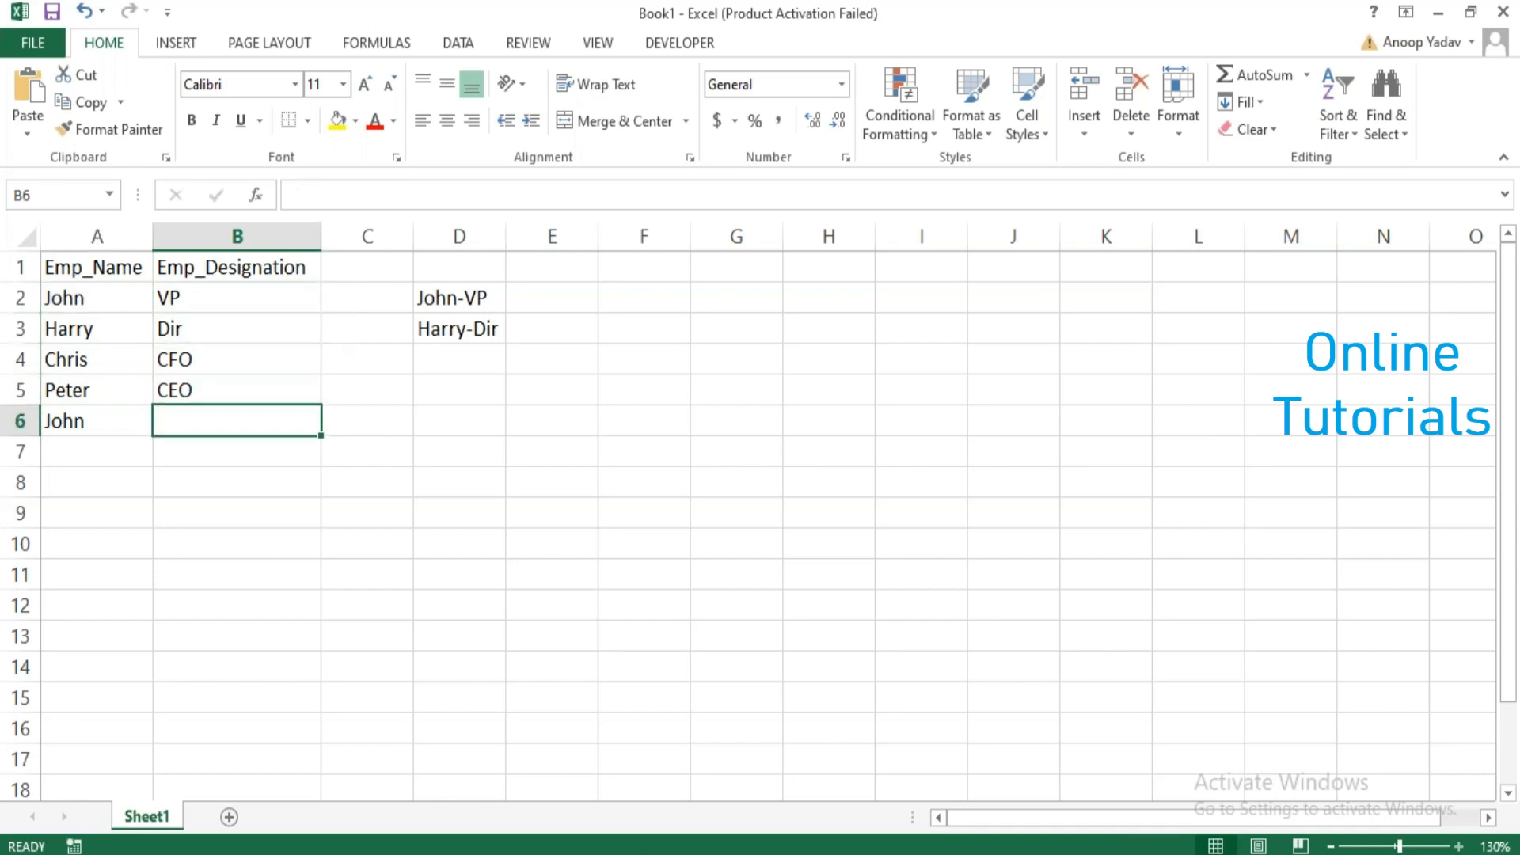
pyautogui.hotkey('shift', 'Left')
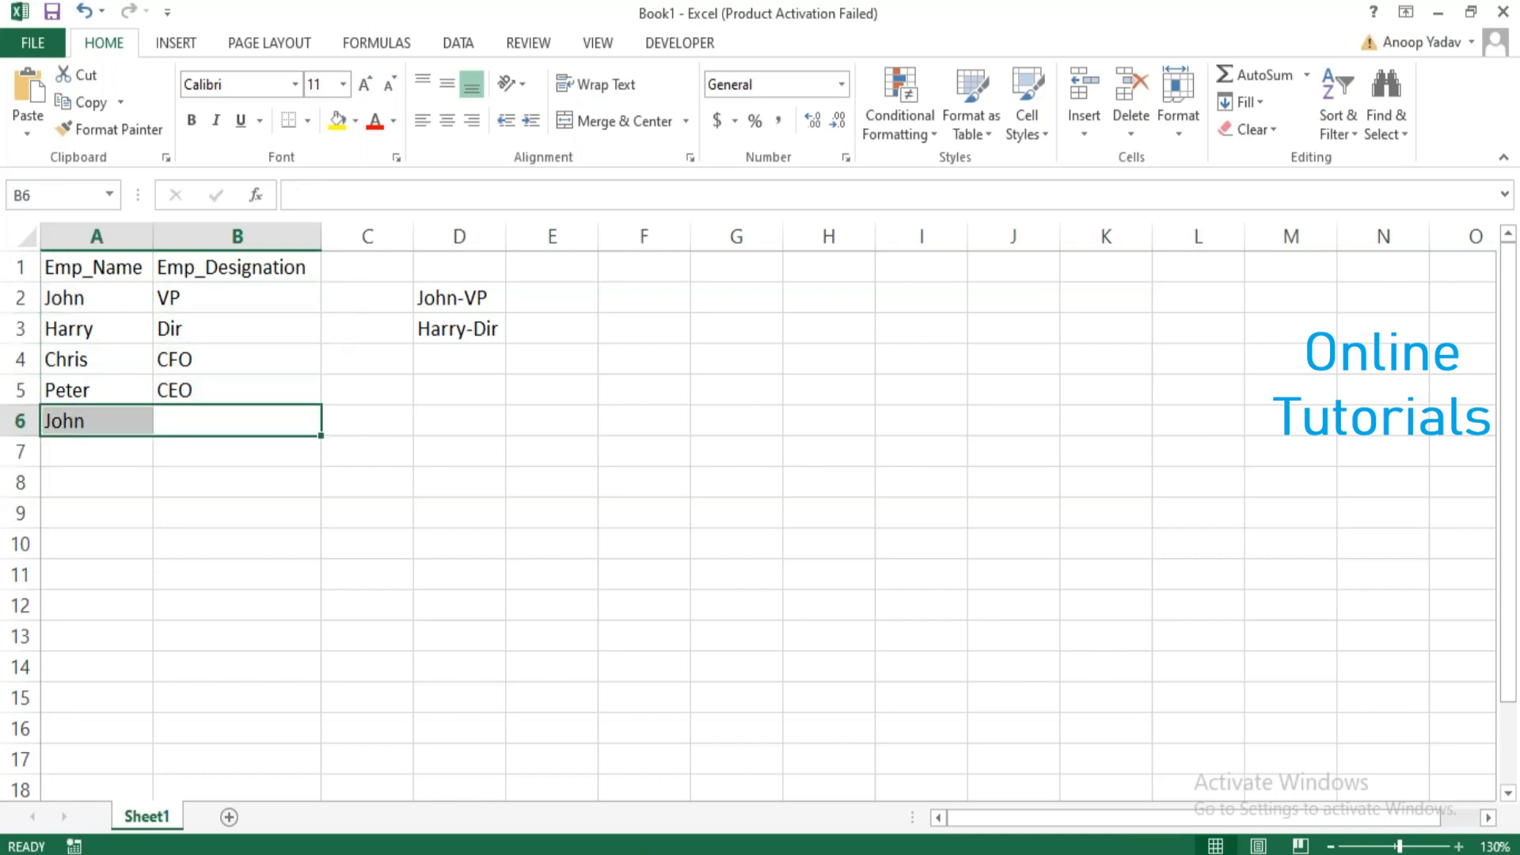
pyautogui.hotkey('shift', 'Right')
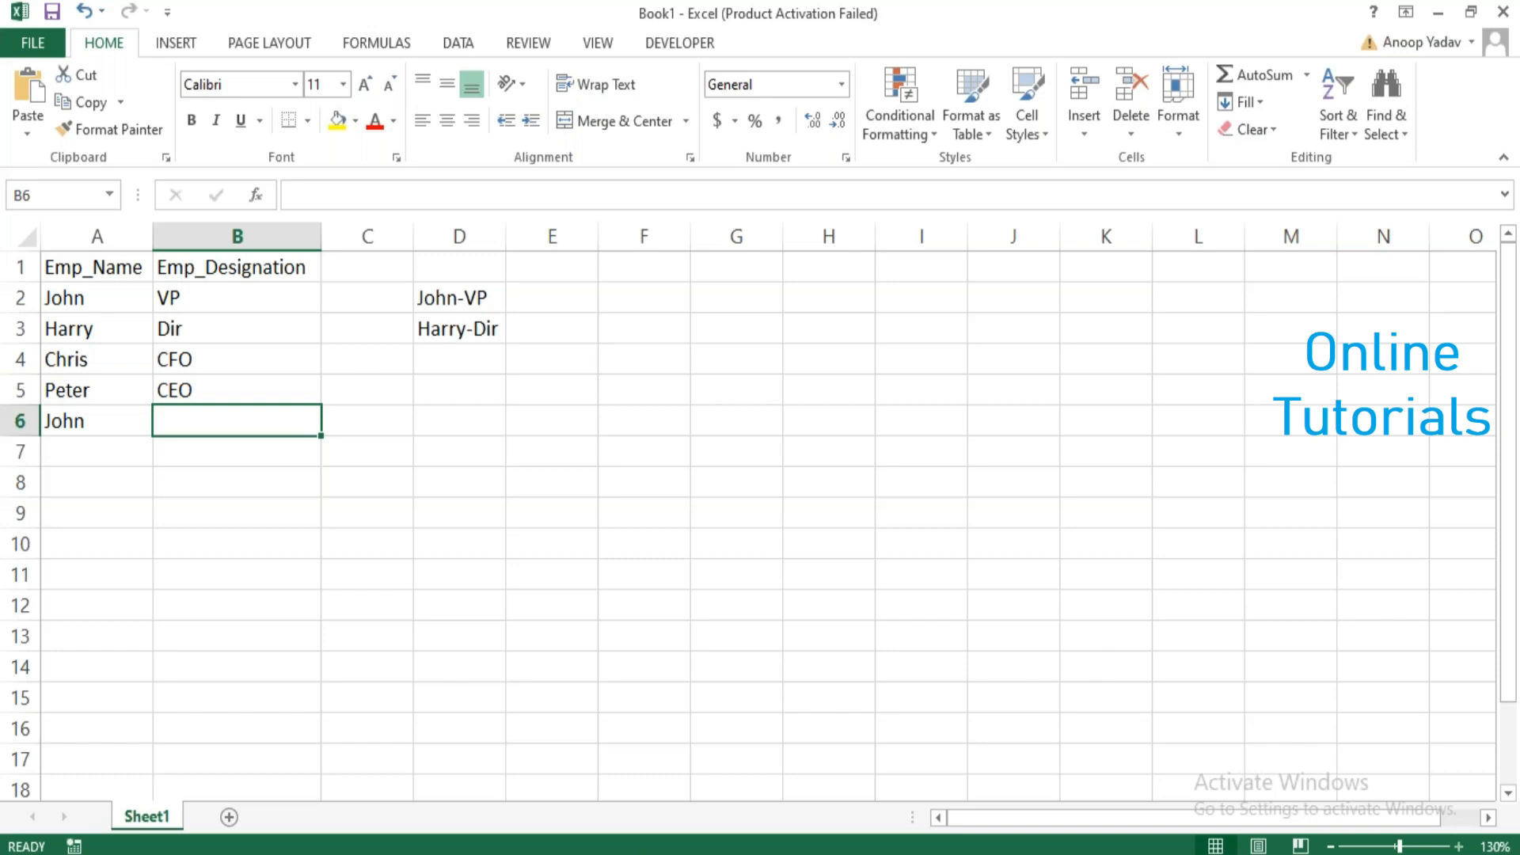
# Enter Manager in cell B6 and the row's name and designation joined by a hyphen in D6
pyautogui.write('Manager')
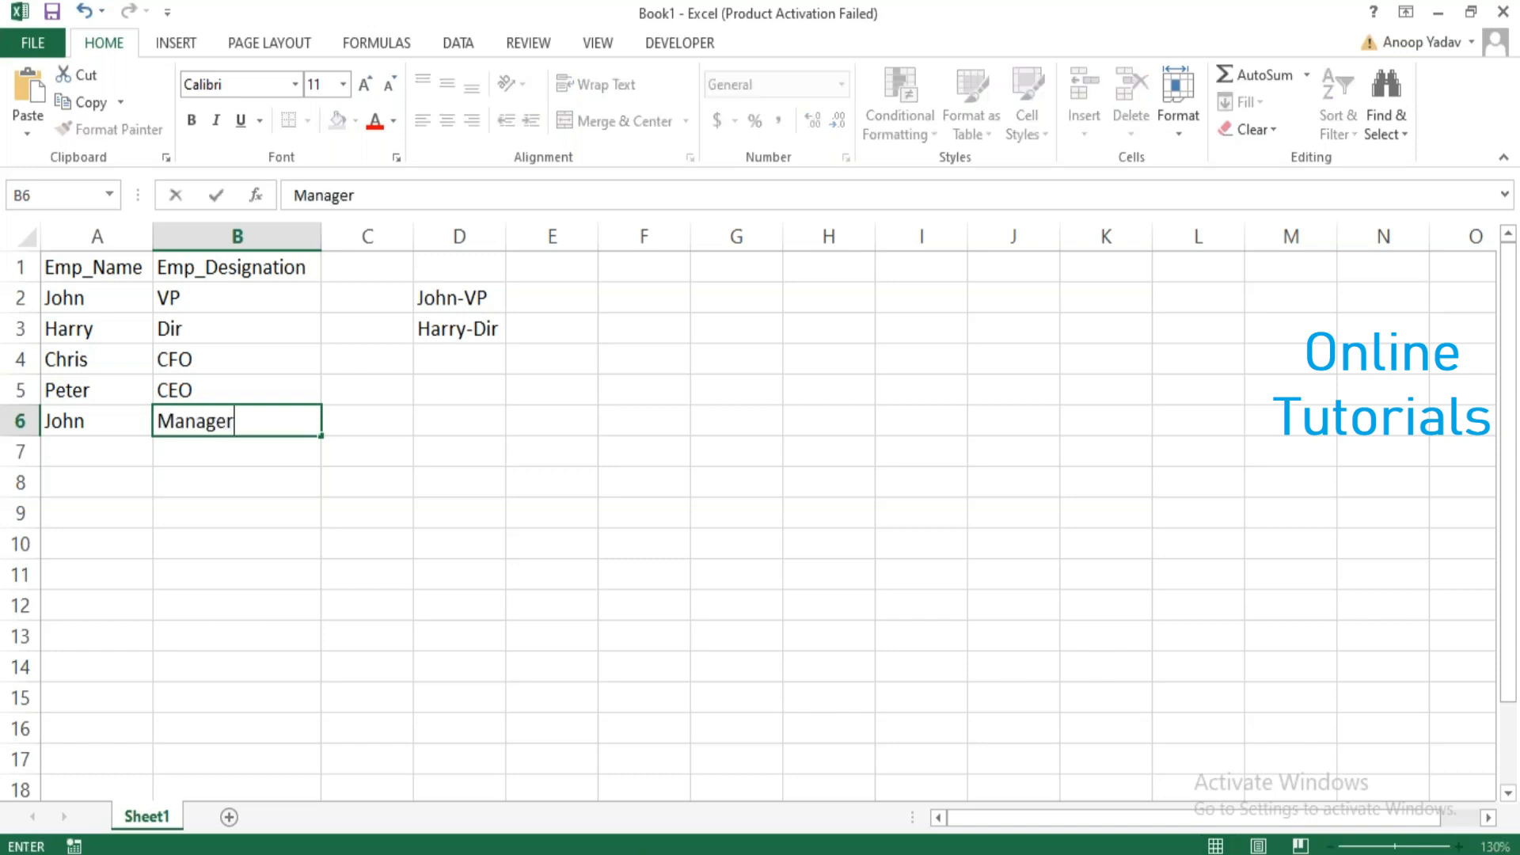
pyautogui.press('Tab')
pyautogui.press('Tab')
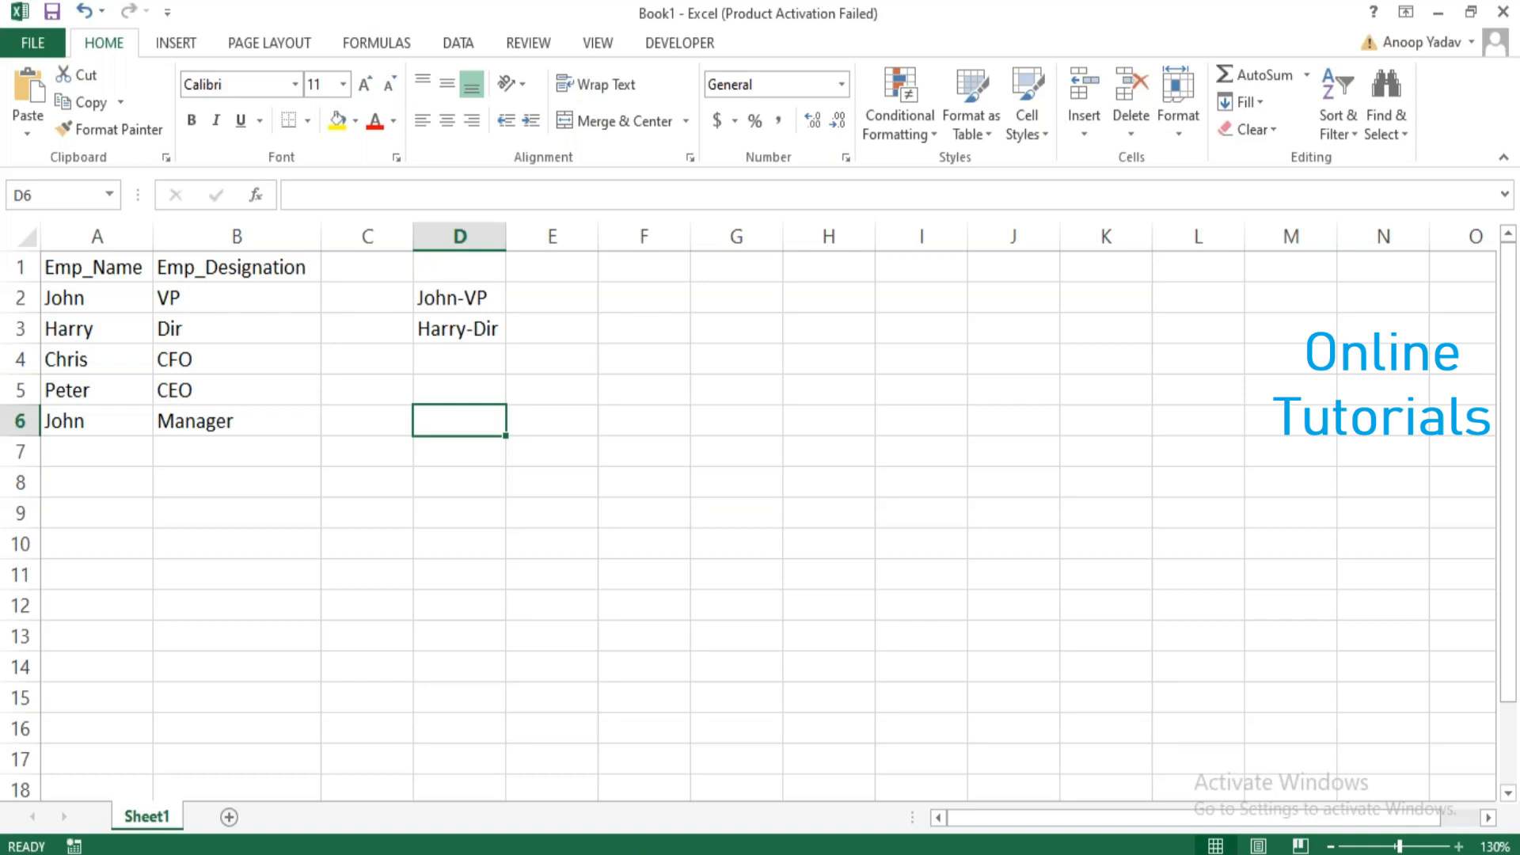
pyautogui.write('JOhn-')
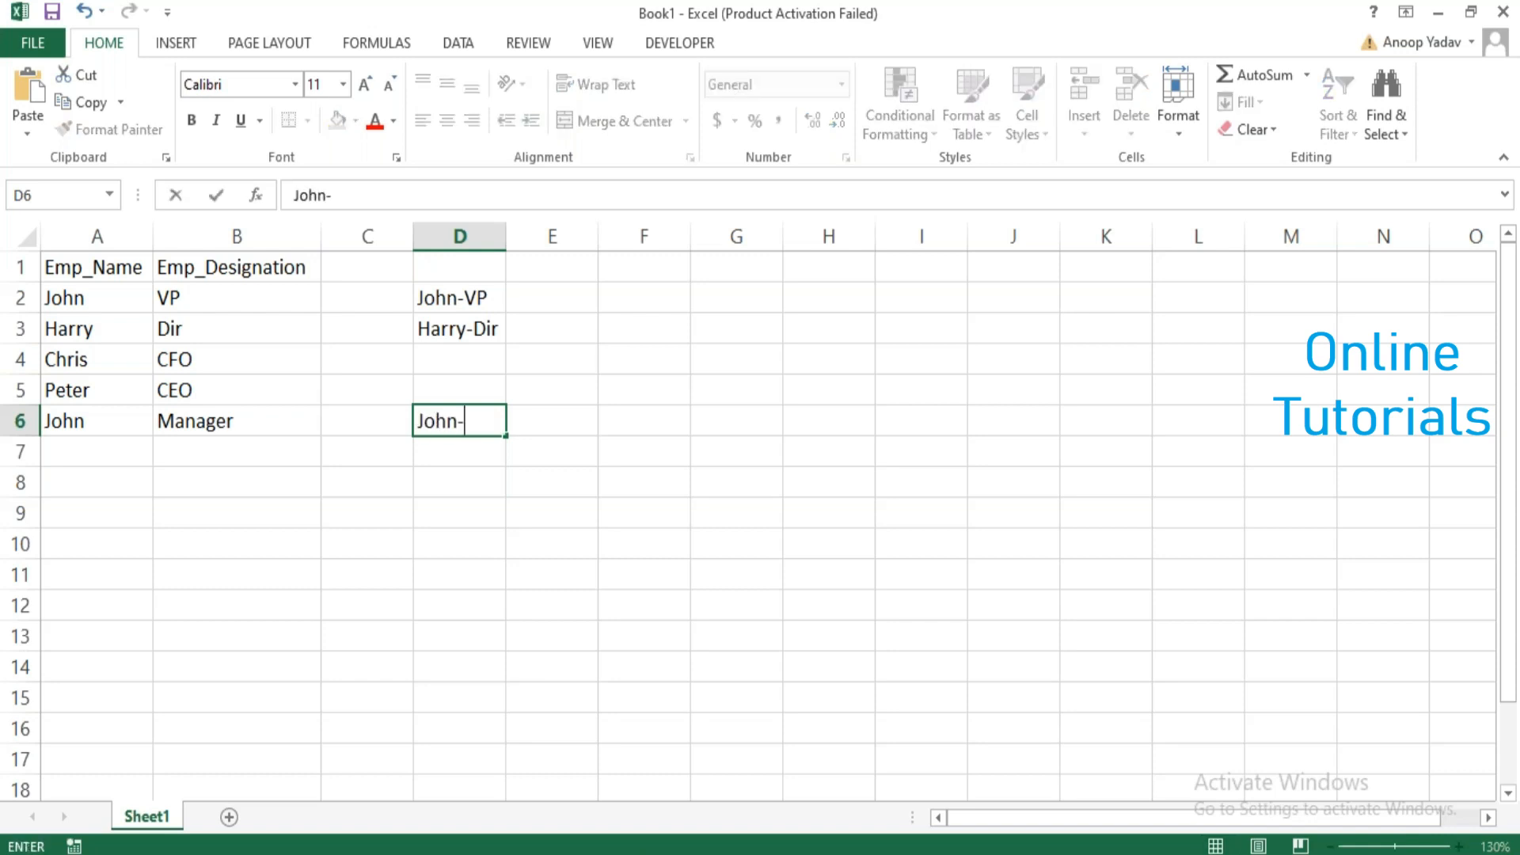
pyautogui.write('Manager')
pyautogui.press('Return')
# Fill cells D4 and D5 with each row's employee name and designation joined by a hyphen
pyautogui.press('Up')
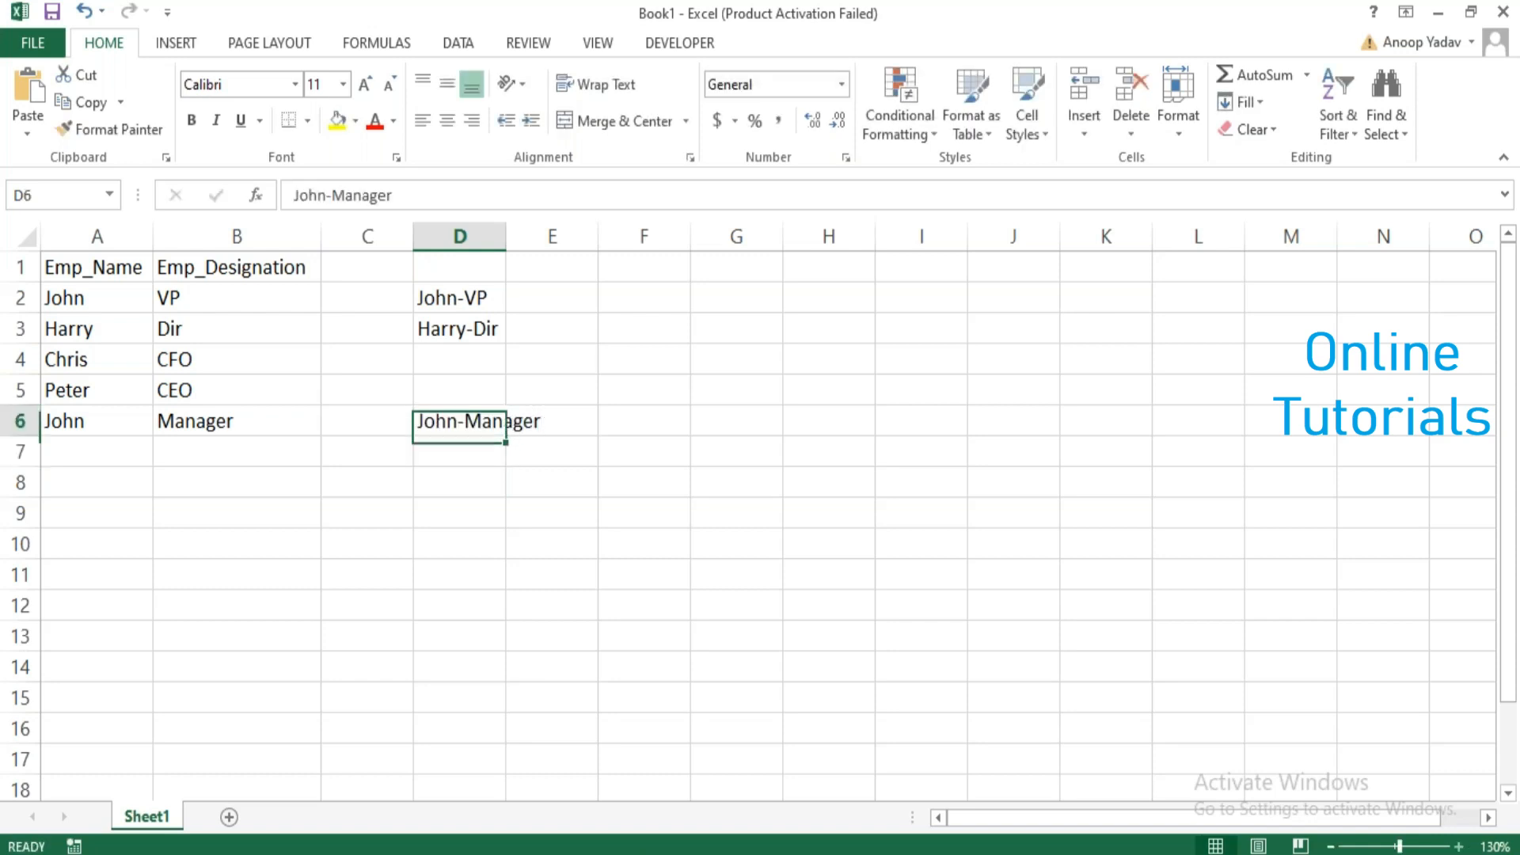
pyautogui.press('Up')
pyautogui.press('Up')
pyautogui.write('C')
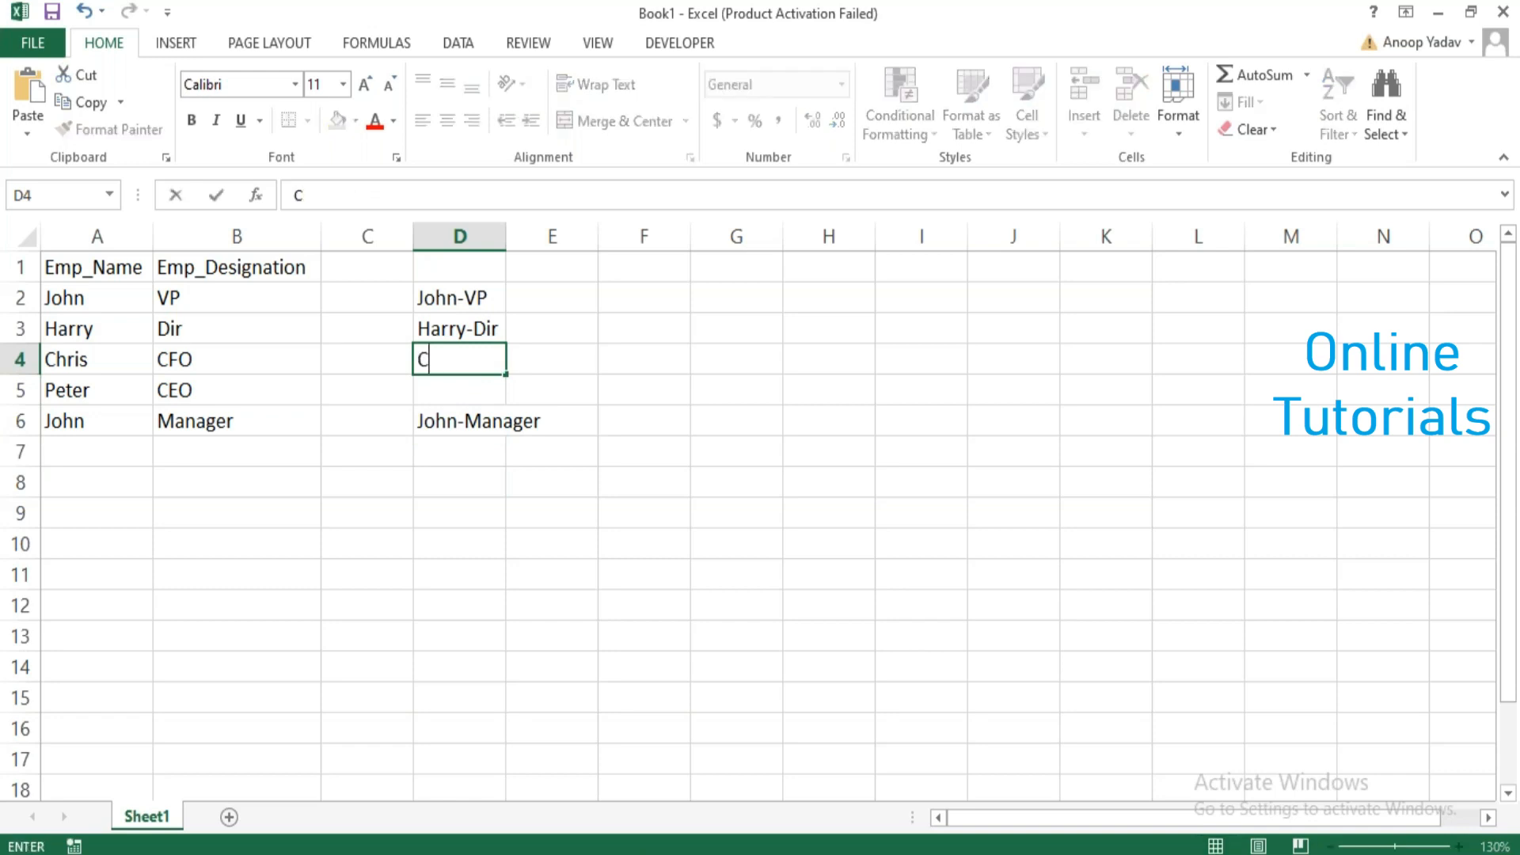
pyautogui.write('hris-CFO')
pyautogui.press('Return')
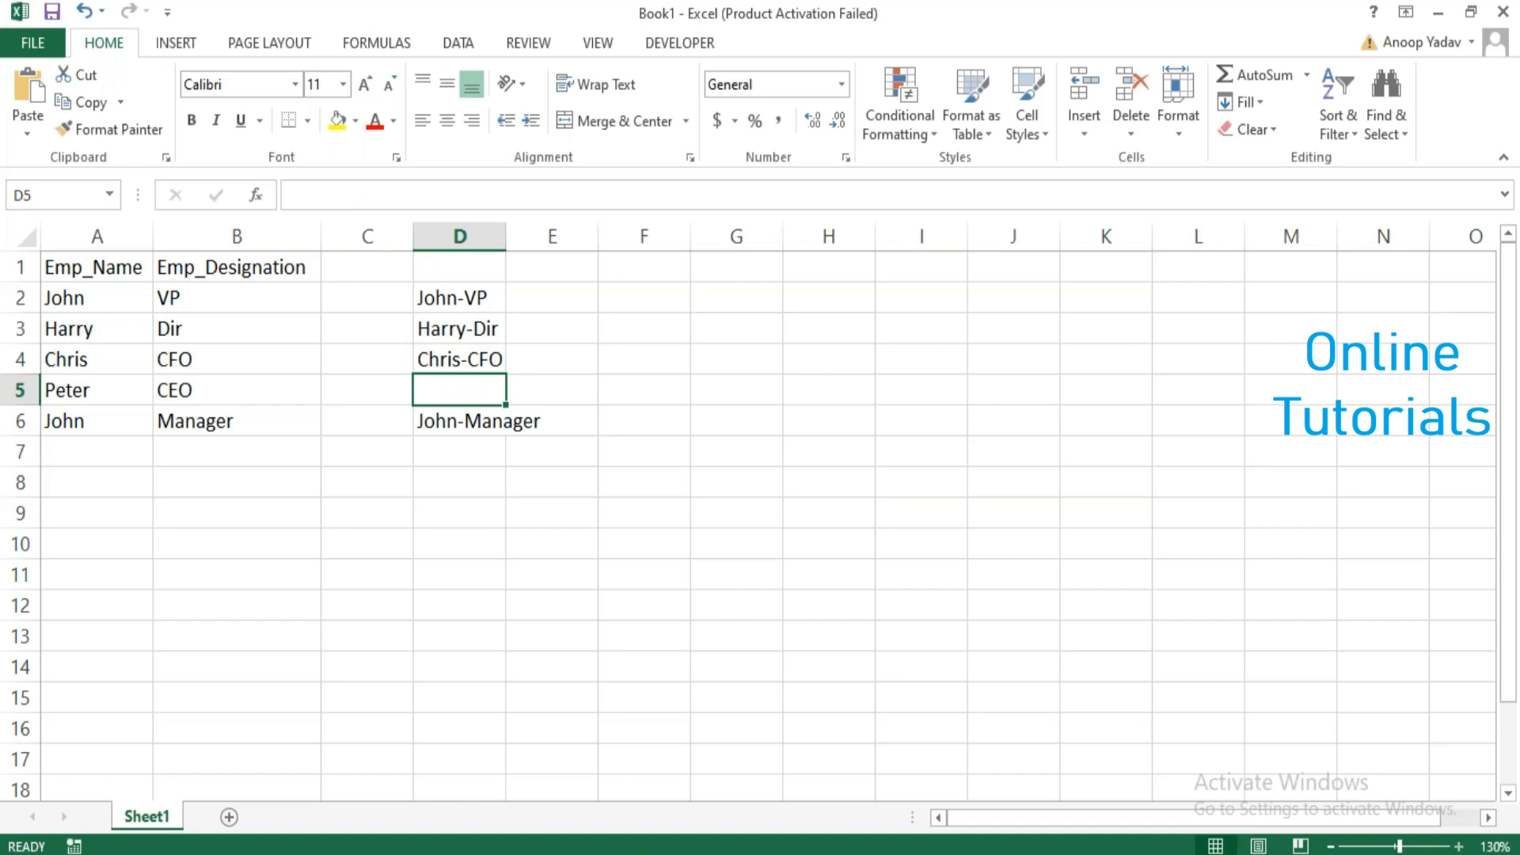
pyautogui.write('Peter')
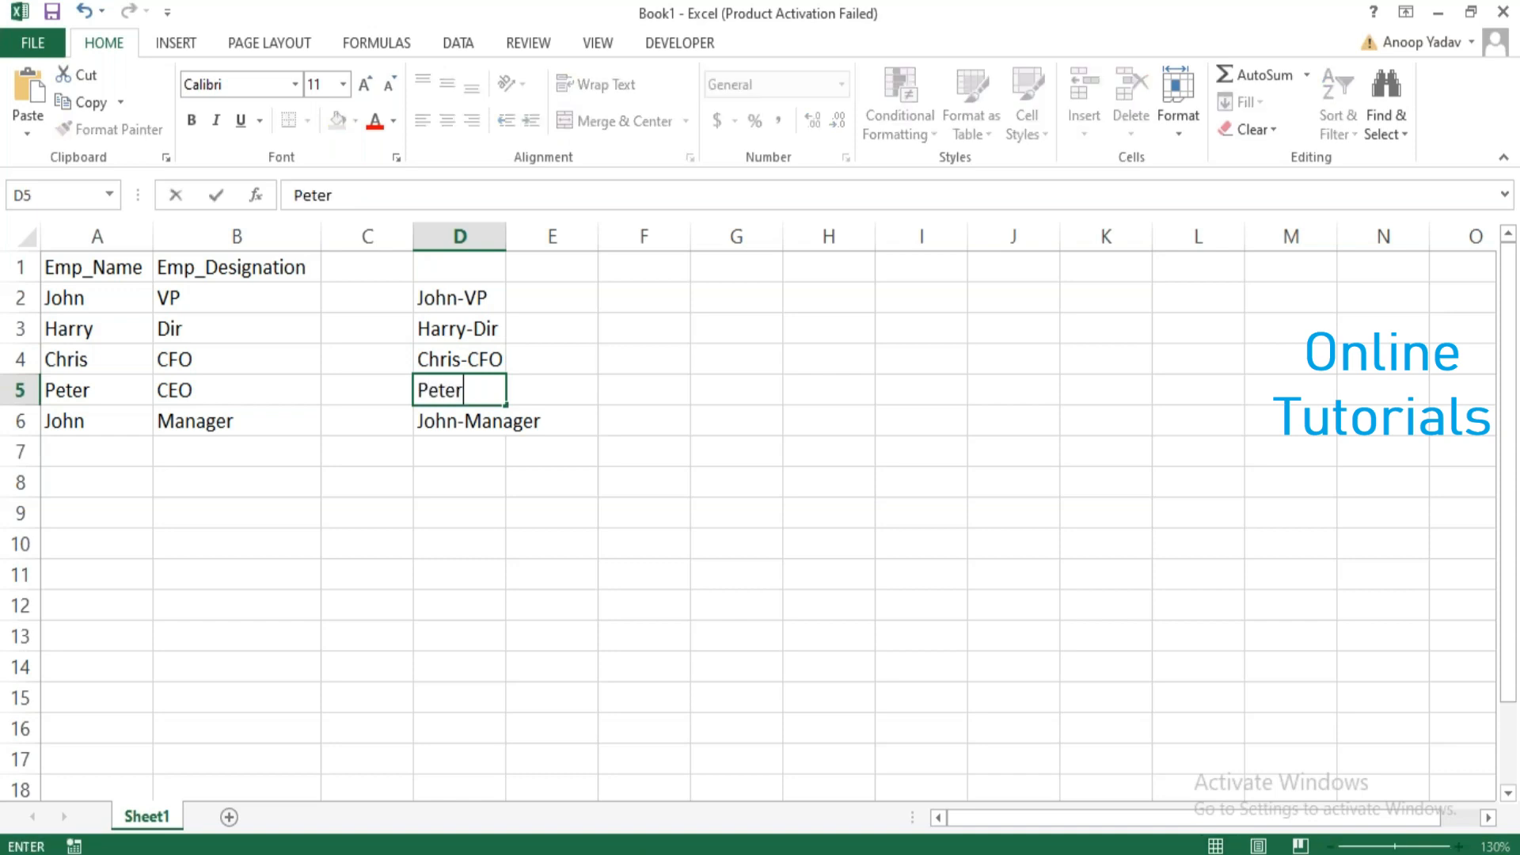
pyautogui.write('-CEO')
pyautogui.press('Return')
# Autofit column D to the combined entries in D2 to D6
pyautogui.press('Up')
pyautogui.press('Up')
pyautogui.press('Up')
pyautogui.press('Up')
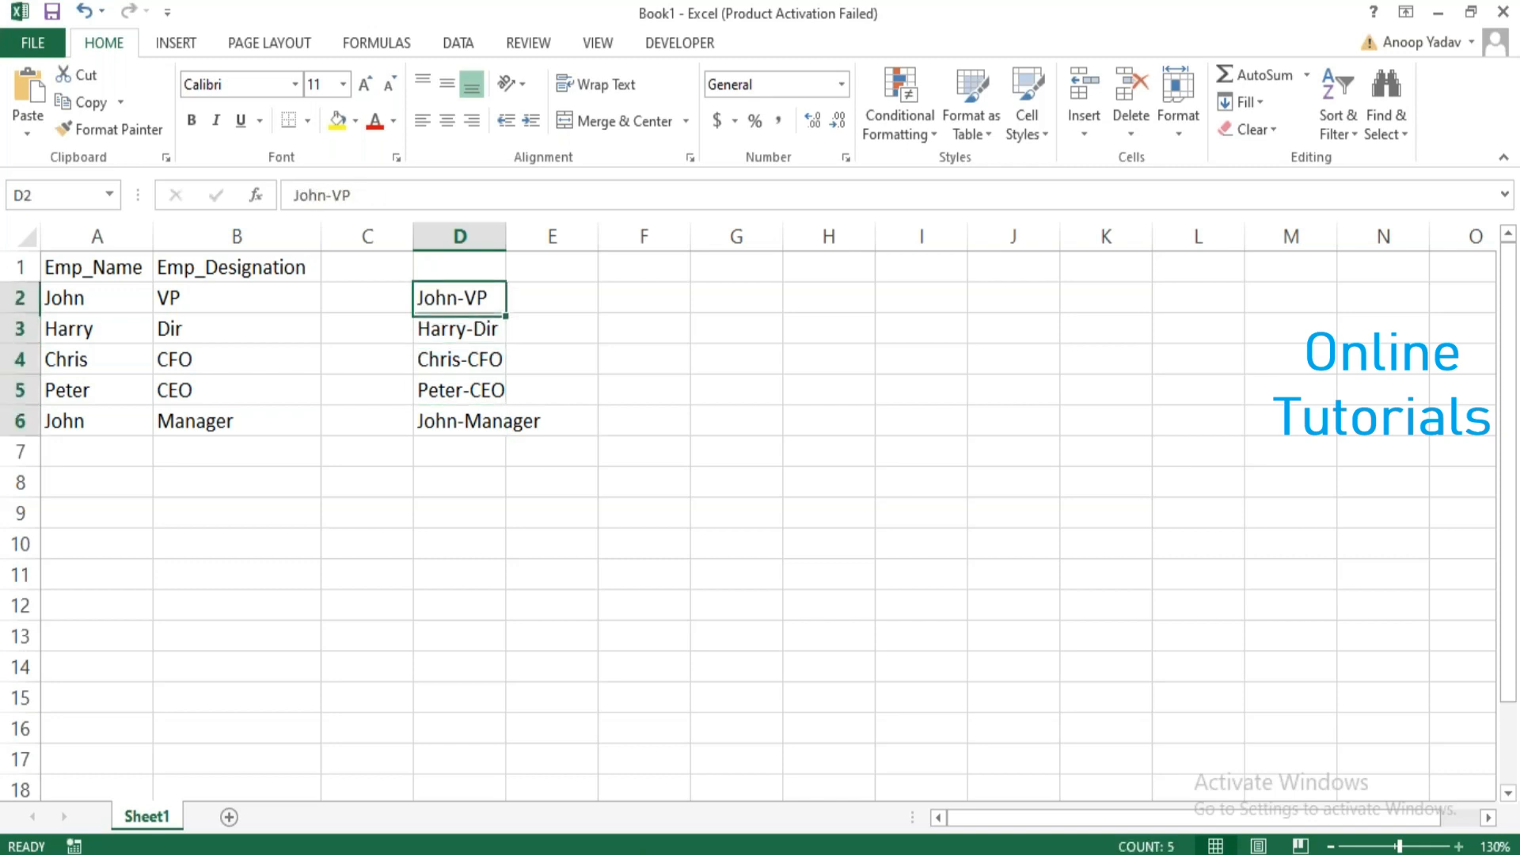
pyautogui.hotkey('ctrl', 'shift', 'Down')
pyautogui.hotkey('alt', 'o')
pyautogui.press('c')
pyautogui.press('a')
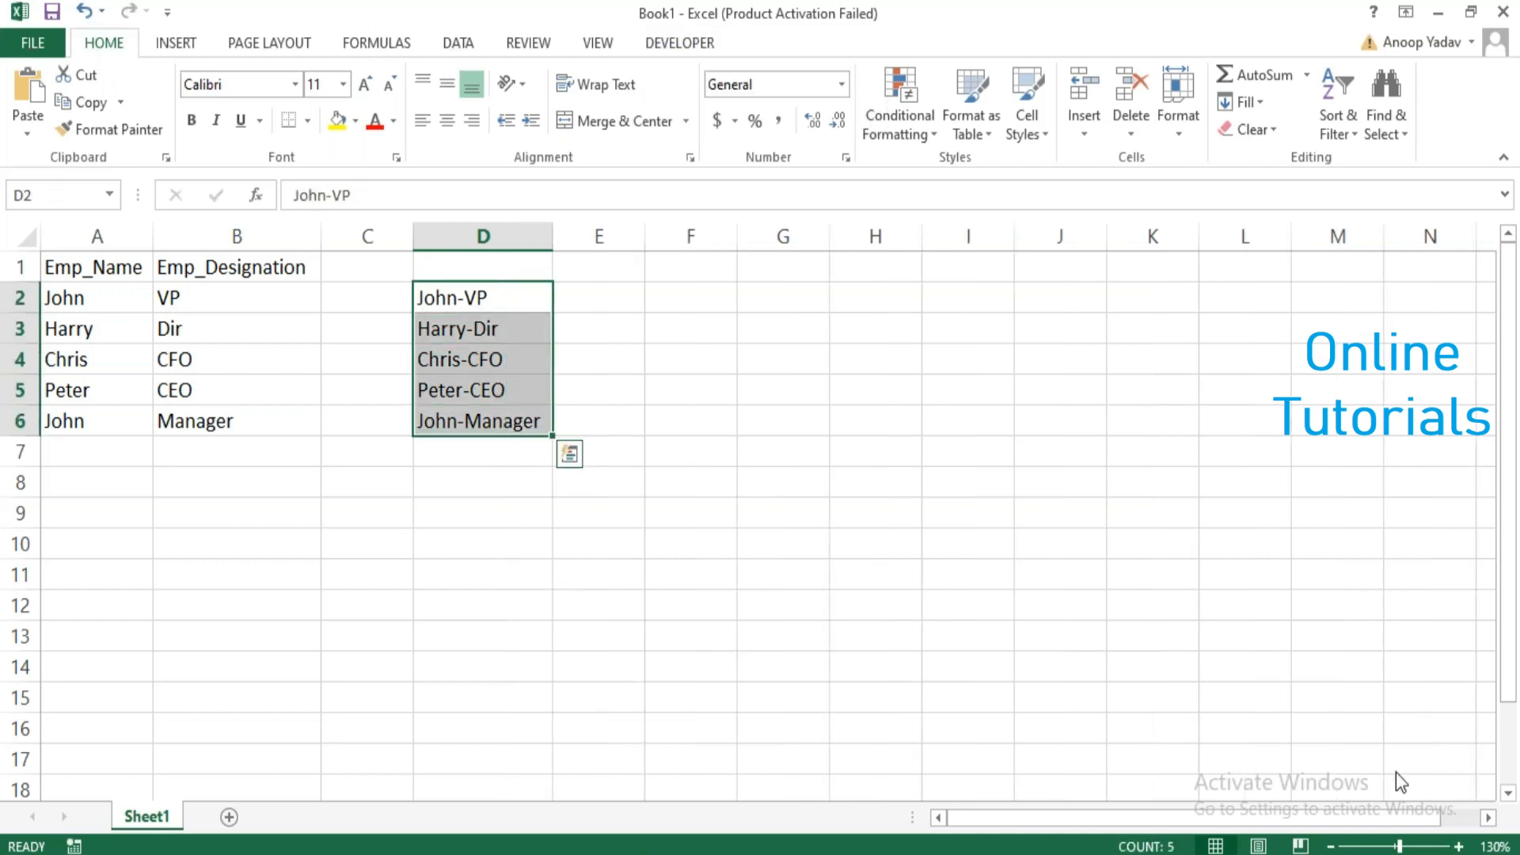
# Change the employee designation in cell B6 to AVP
pyautogui.click(544, 275)
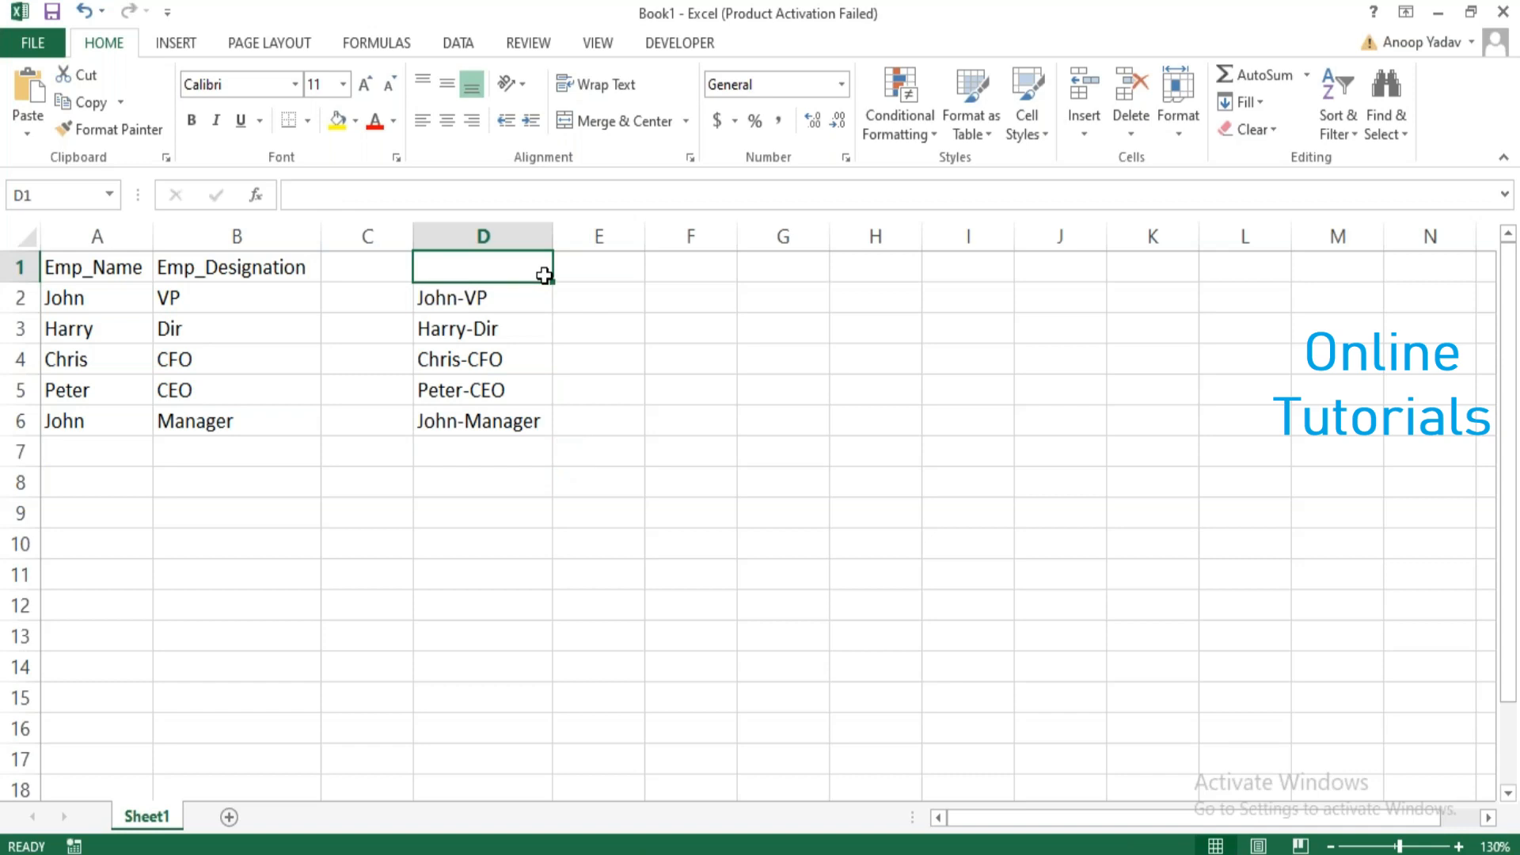
pyautogui.click(204, 302)
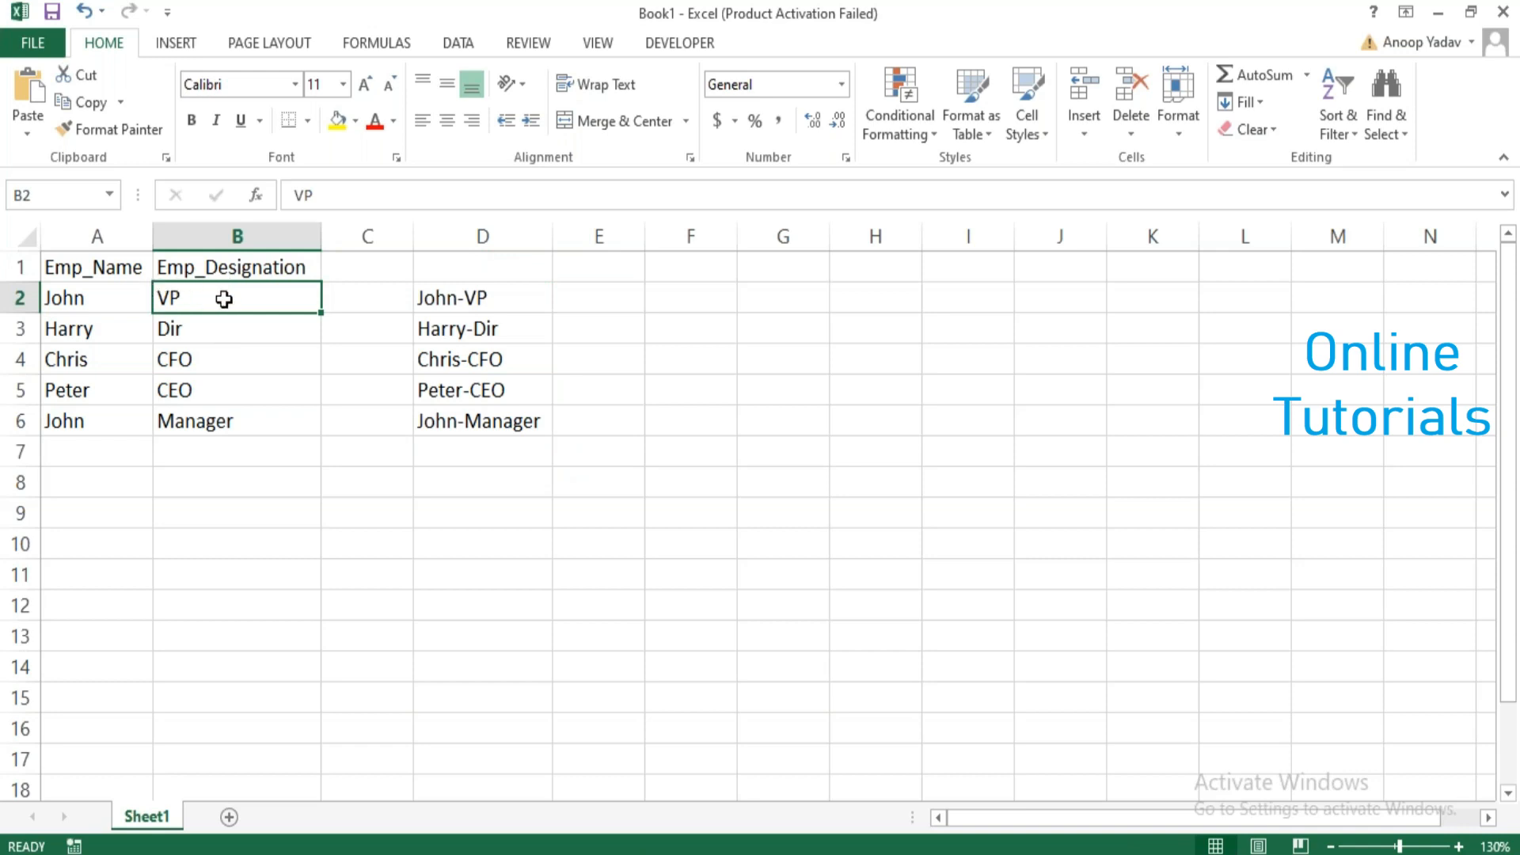
pyautogui.click(182, 422)
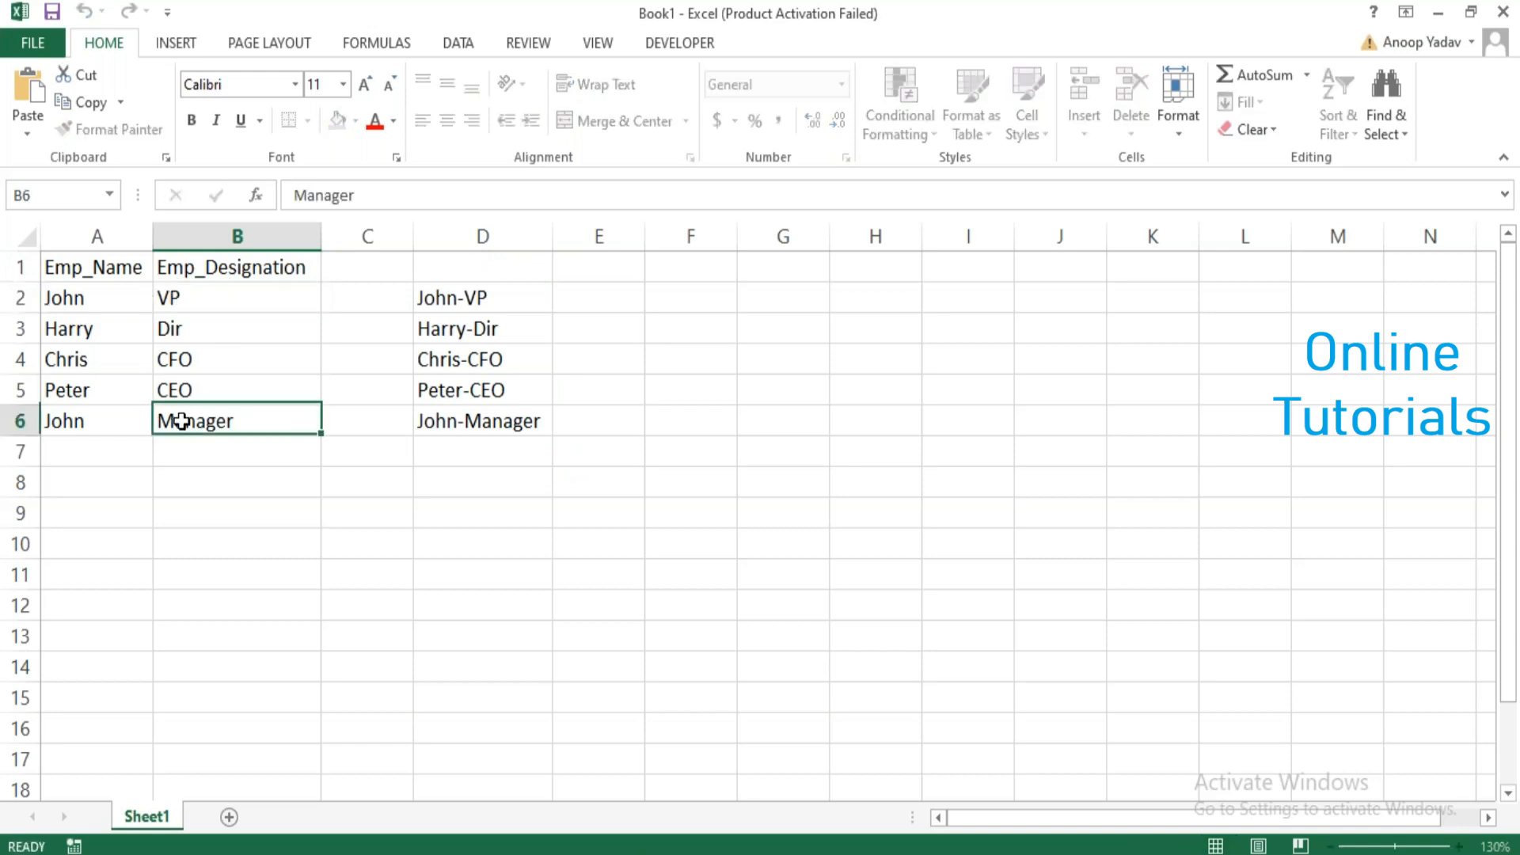
pyautogui.doubleClick(181, 421)
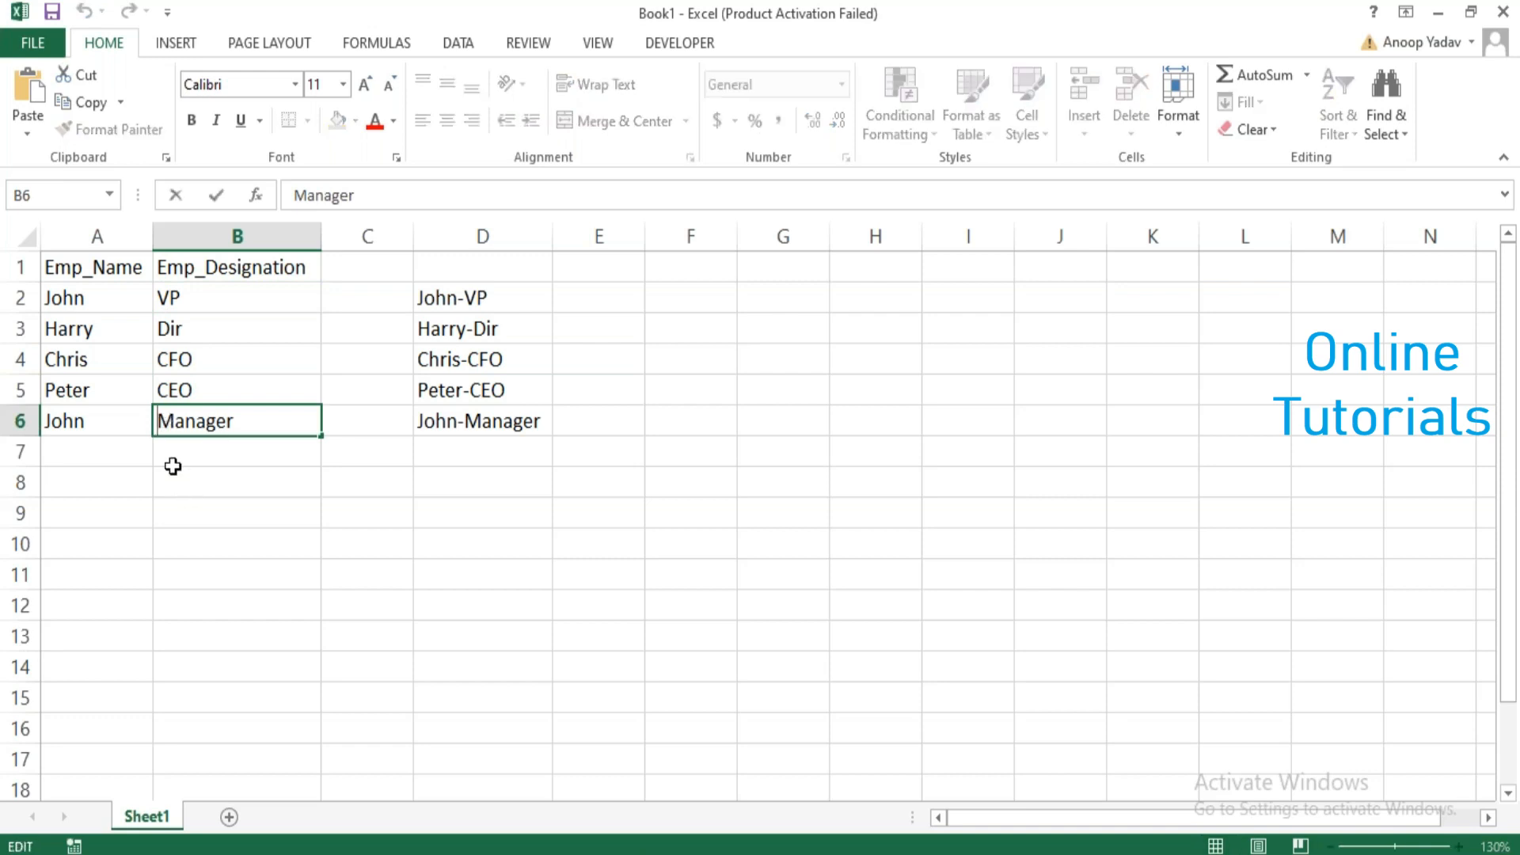
pyautogui.click(463, 426)
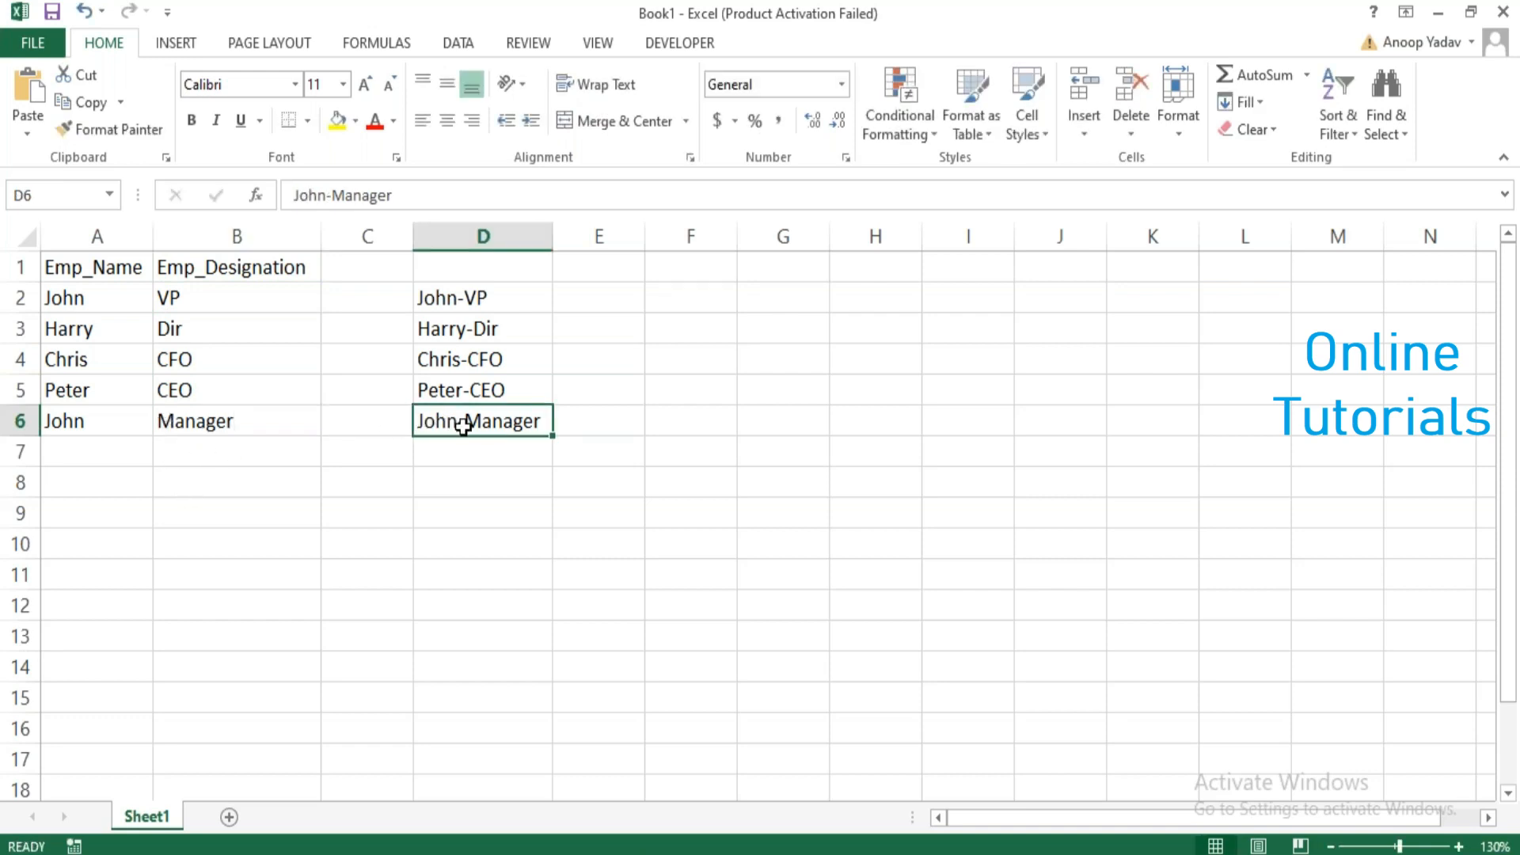
pyautogui.doubleClick(256, 424)
pyautogui.doubleClick(257, 424)
pyautogui.write('AVP')
pyautogui.press('Return')
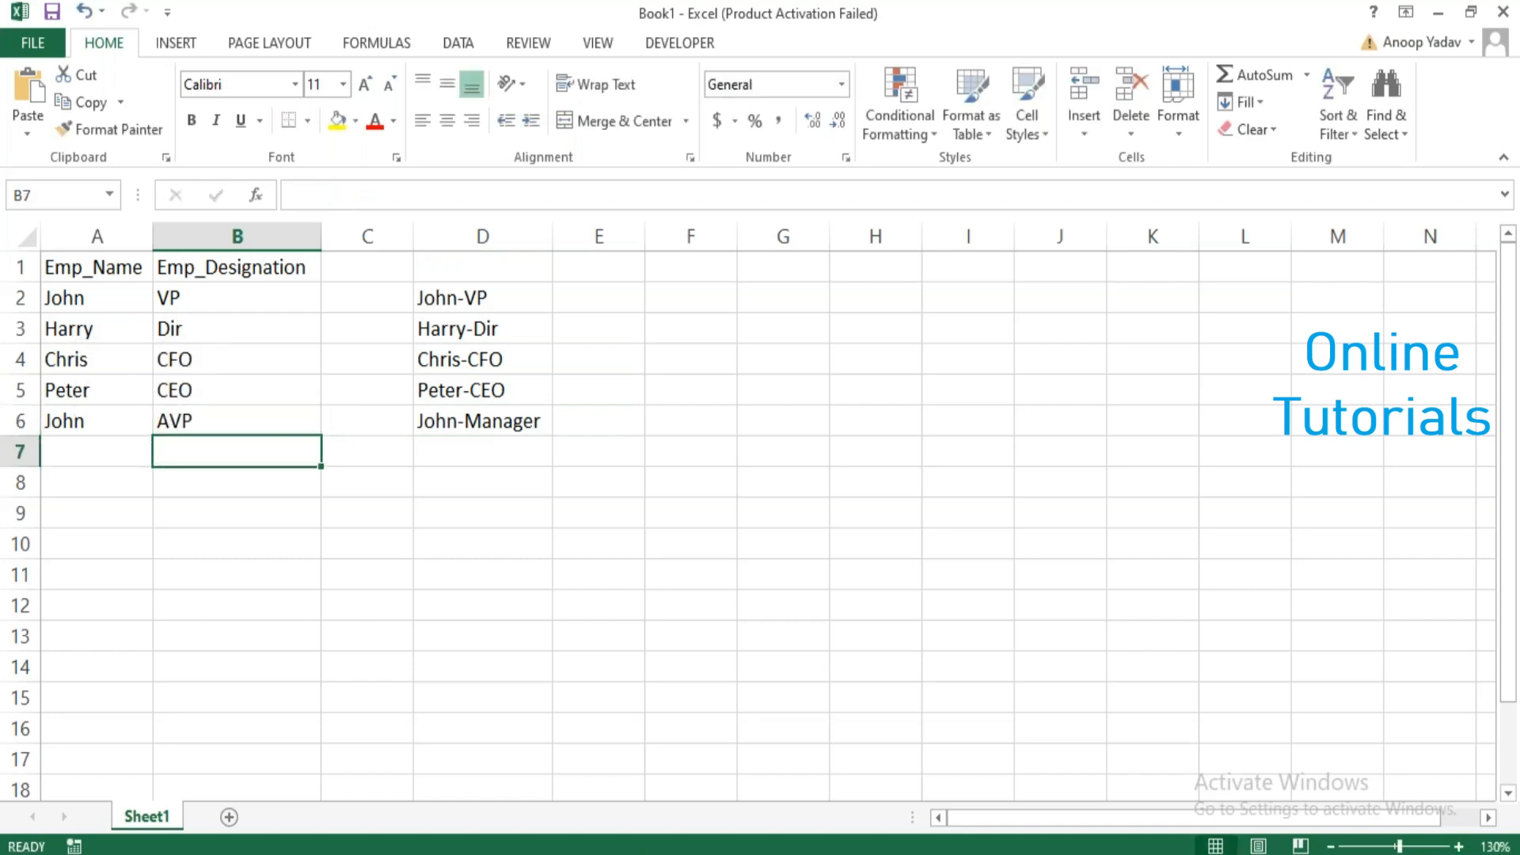
# Compare the combined entries in D2 to D6 with the employee names and designations in columns A and B, including their headers
pyautogui.click(601, 412)
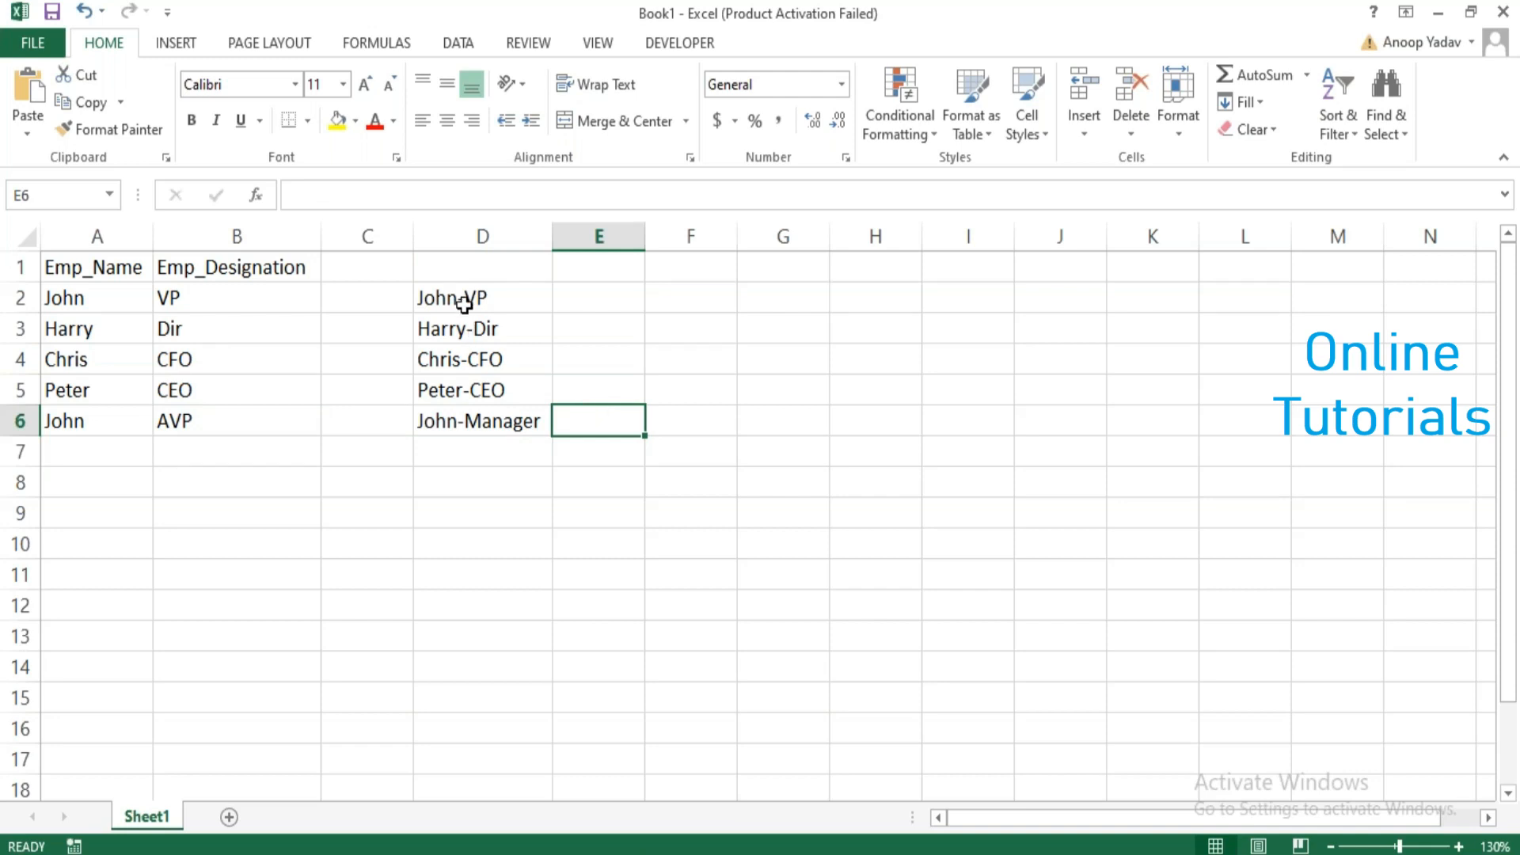
pyautogui.moveTo(464, 294); pyautogui.dragTo(460, 457)
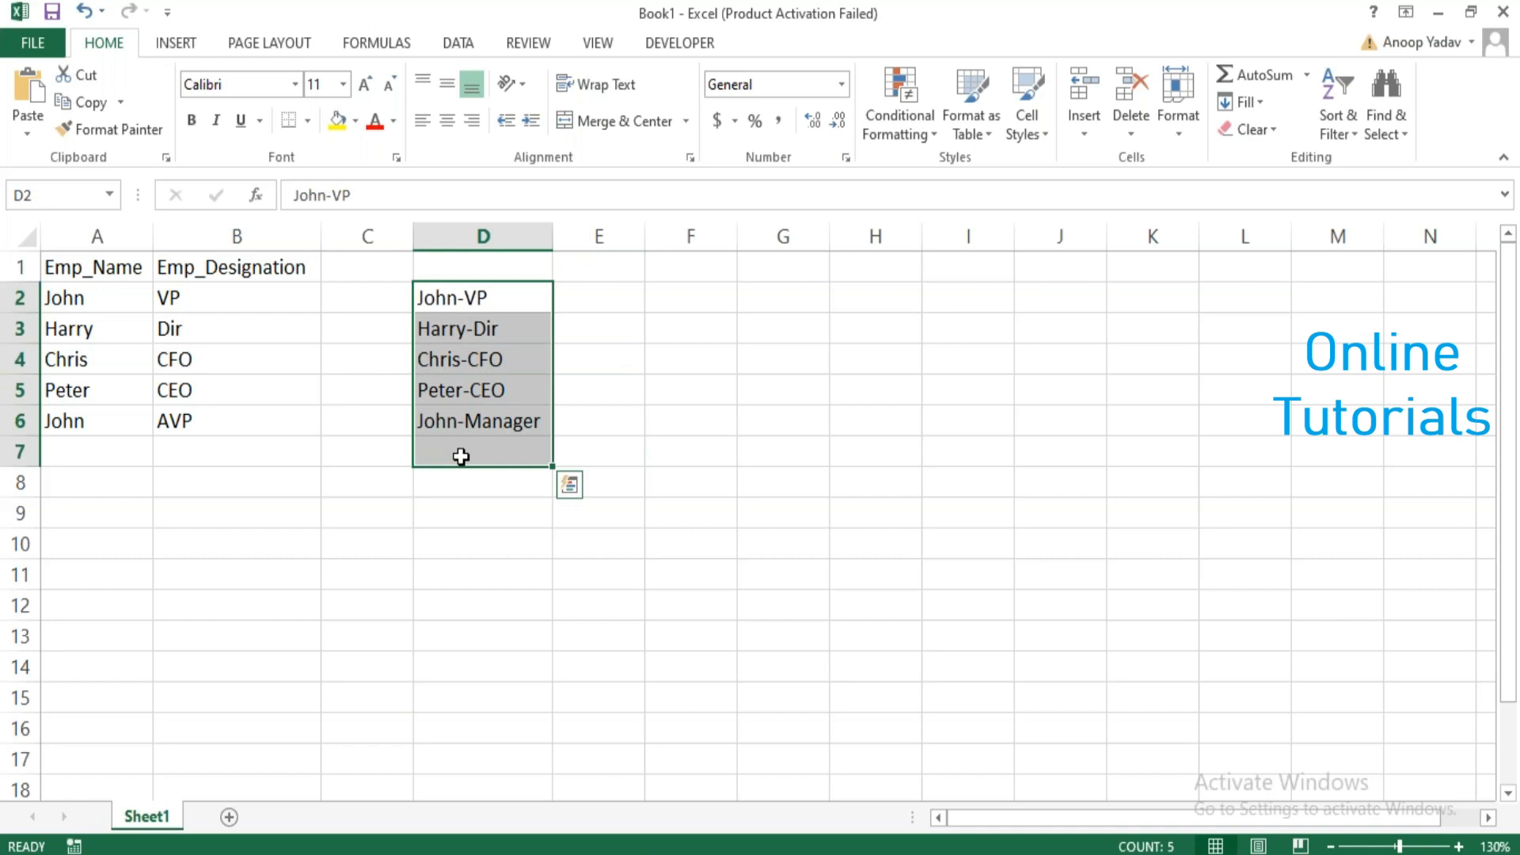
pyautogui.moveTo(69, 313); pyautogui.dragTo(235, 426)
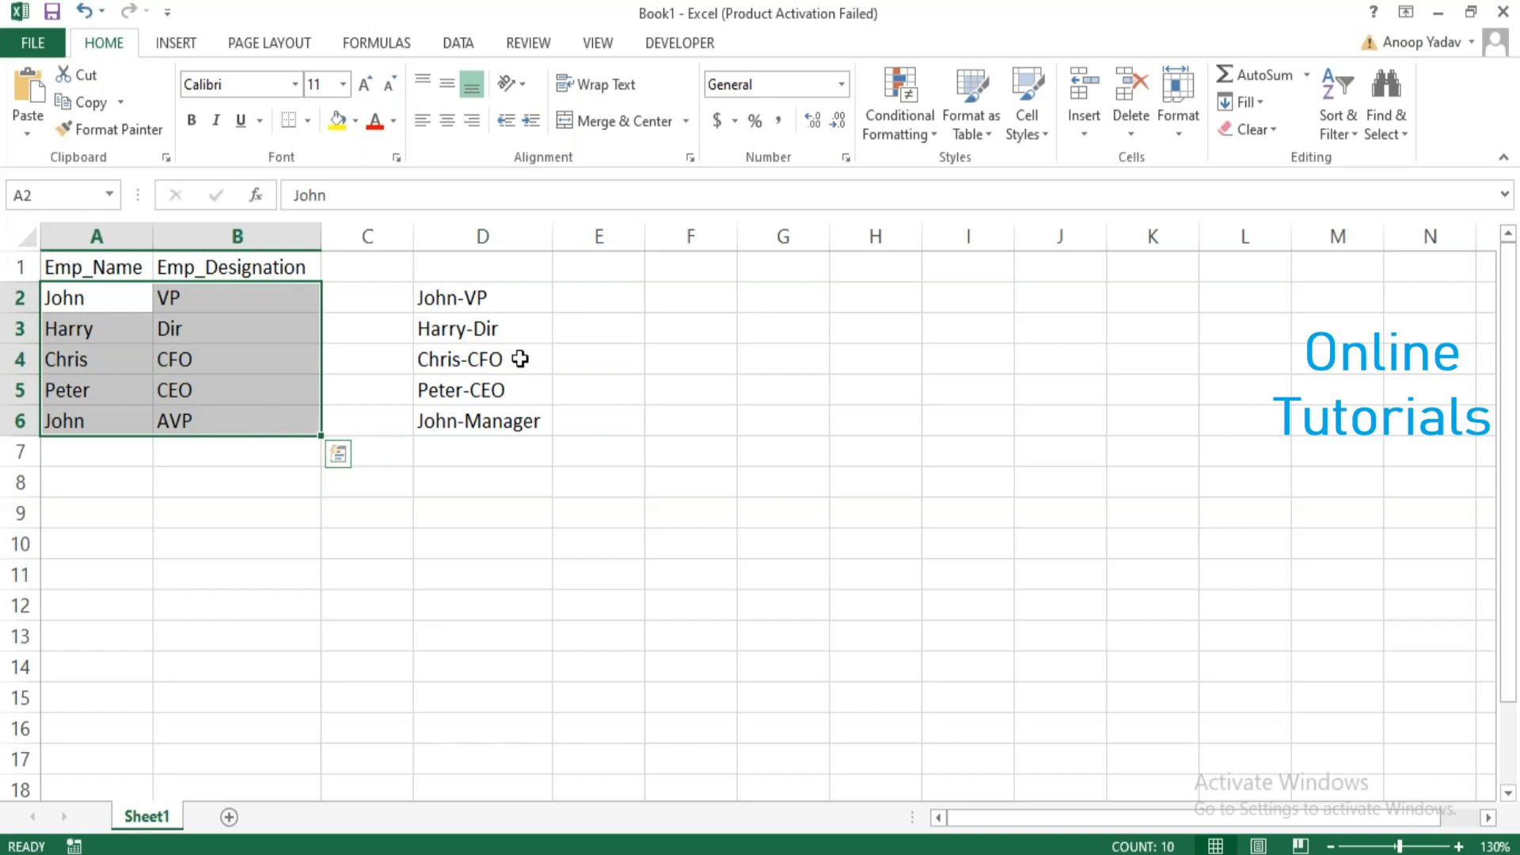
pyautogui.click(556, 349)
pyautogui.moveTo(518, 304); pyautogui.dragTo(517, 409)
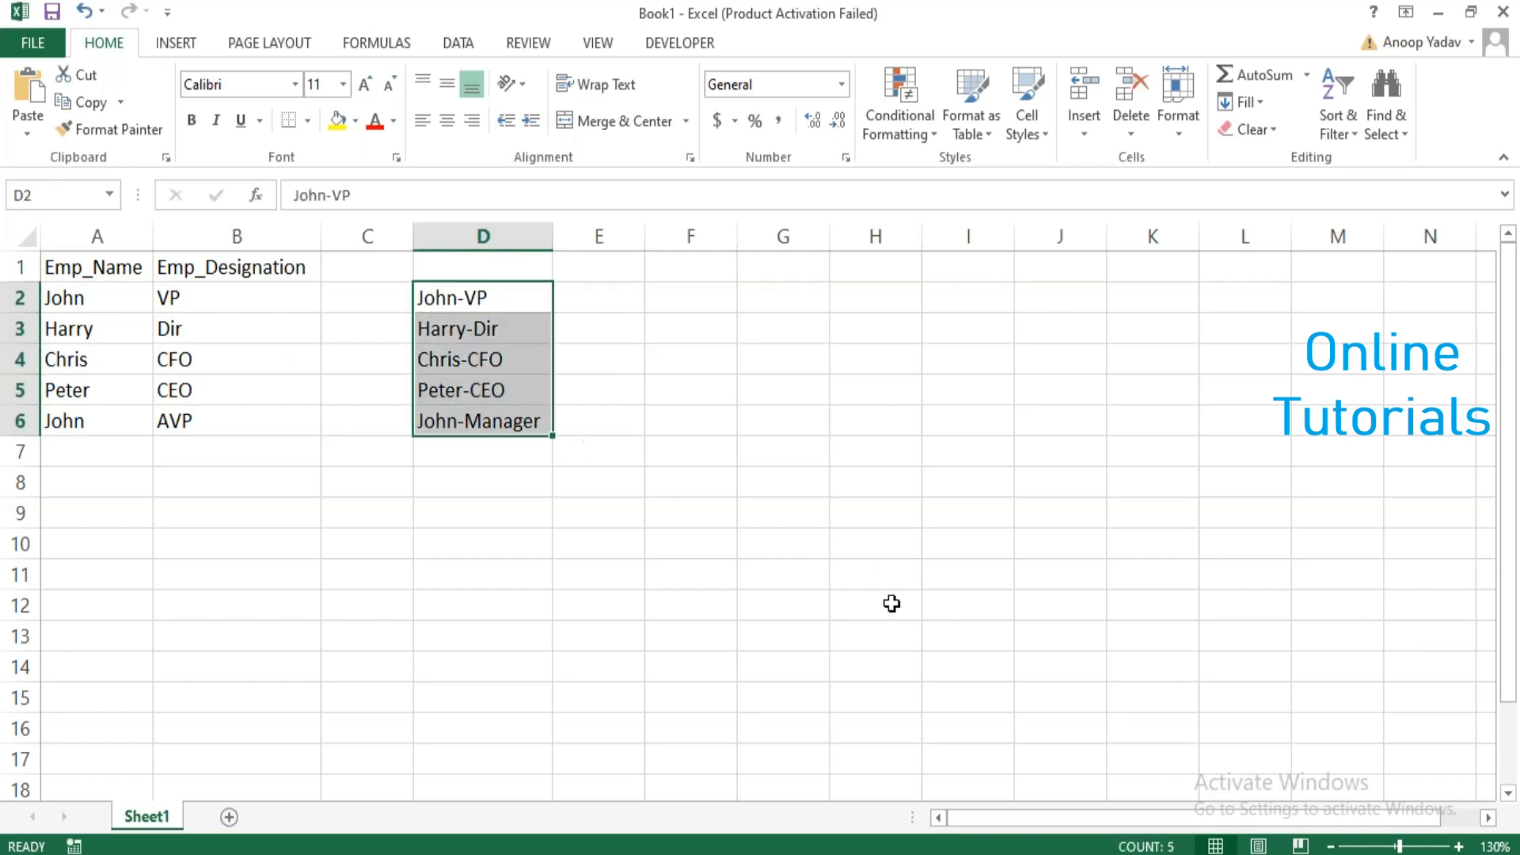
pyautogui.click(849, 421)
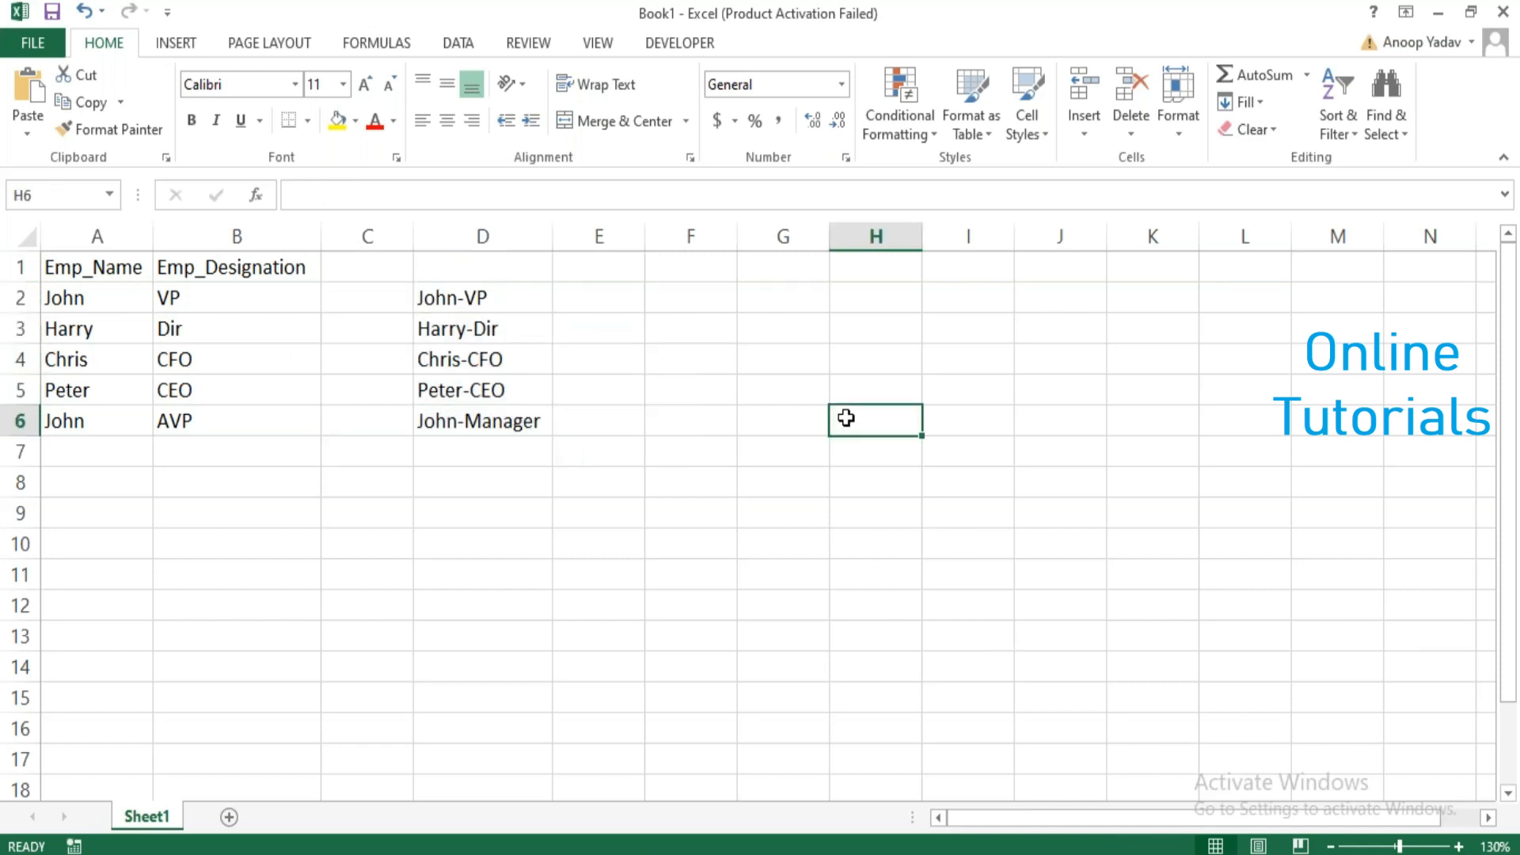
pyautogui.doubleClick(420, 21)
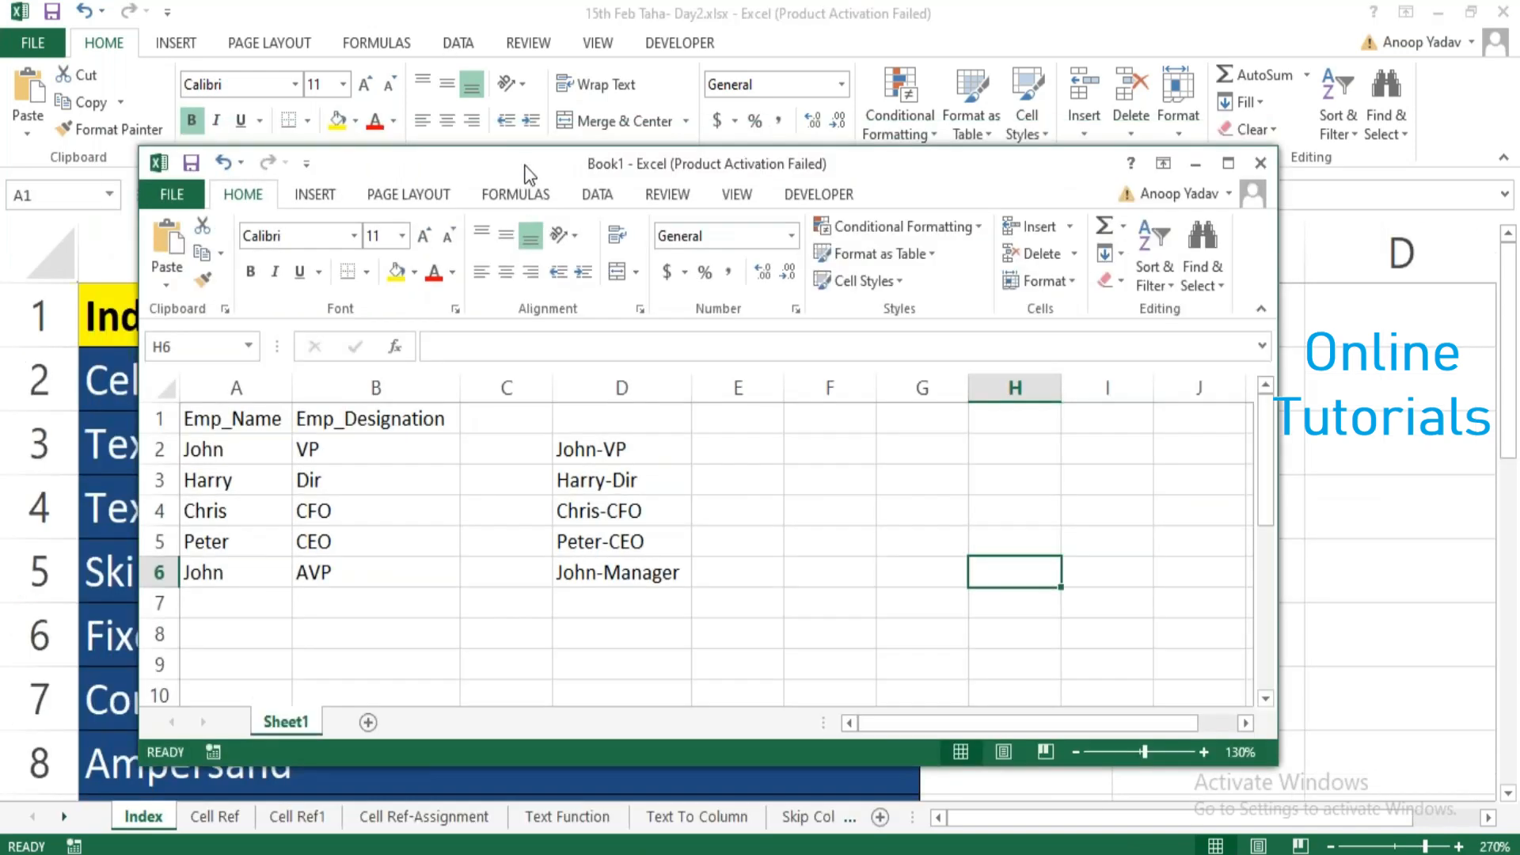
pyautogui.moveTo(524, 163); pyautogui.dragTo(462, 21)
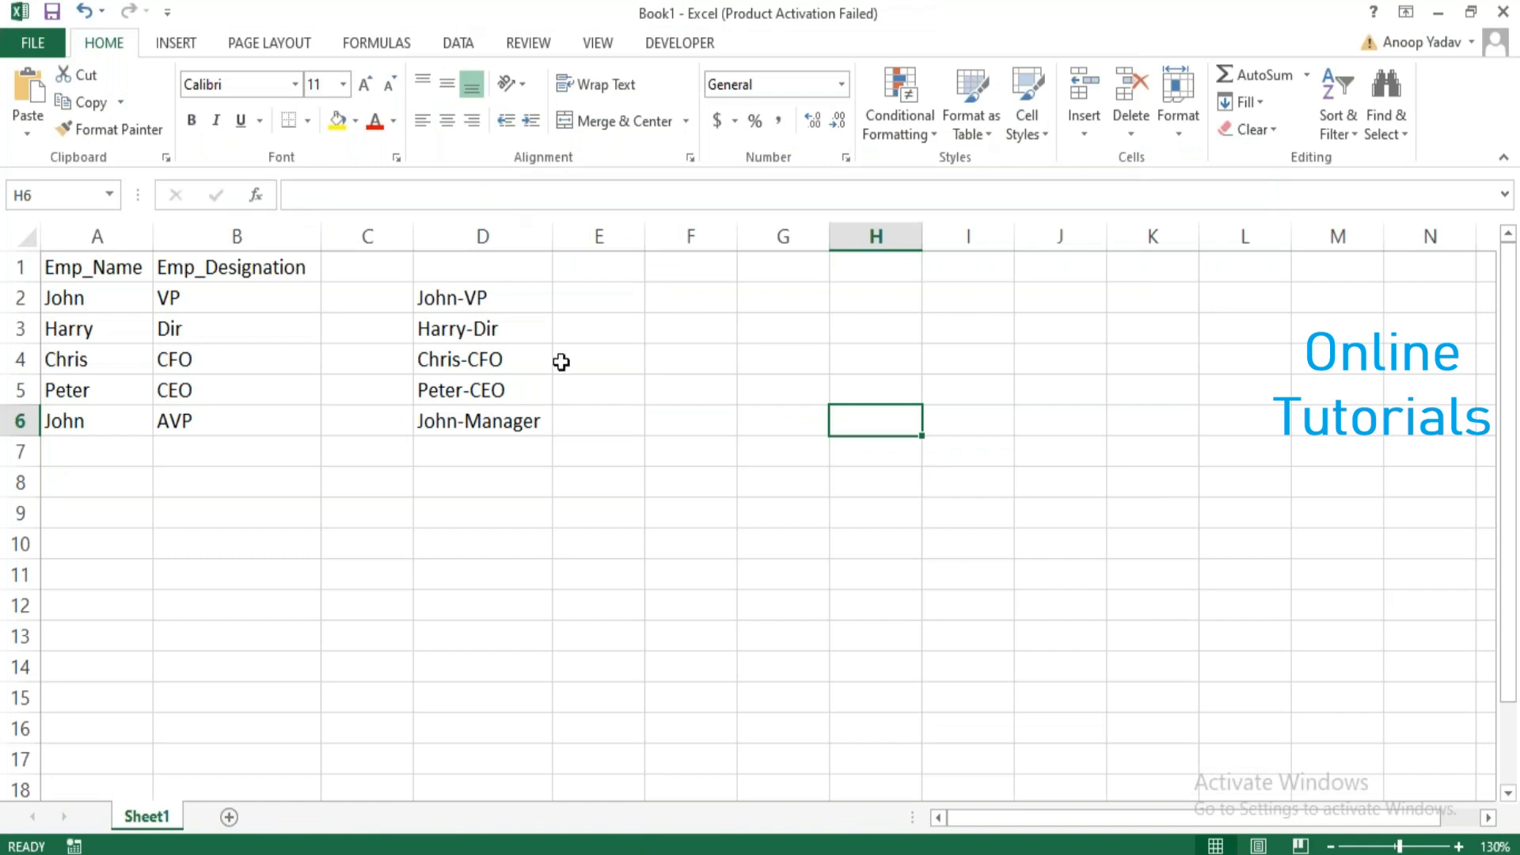
pyautogui.moveTo(75, 272); pyautogui.dragTo(244, 264)
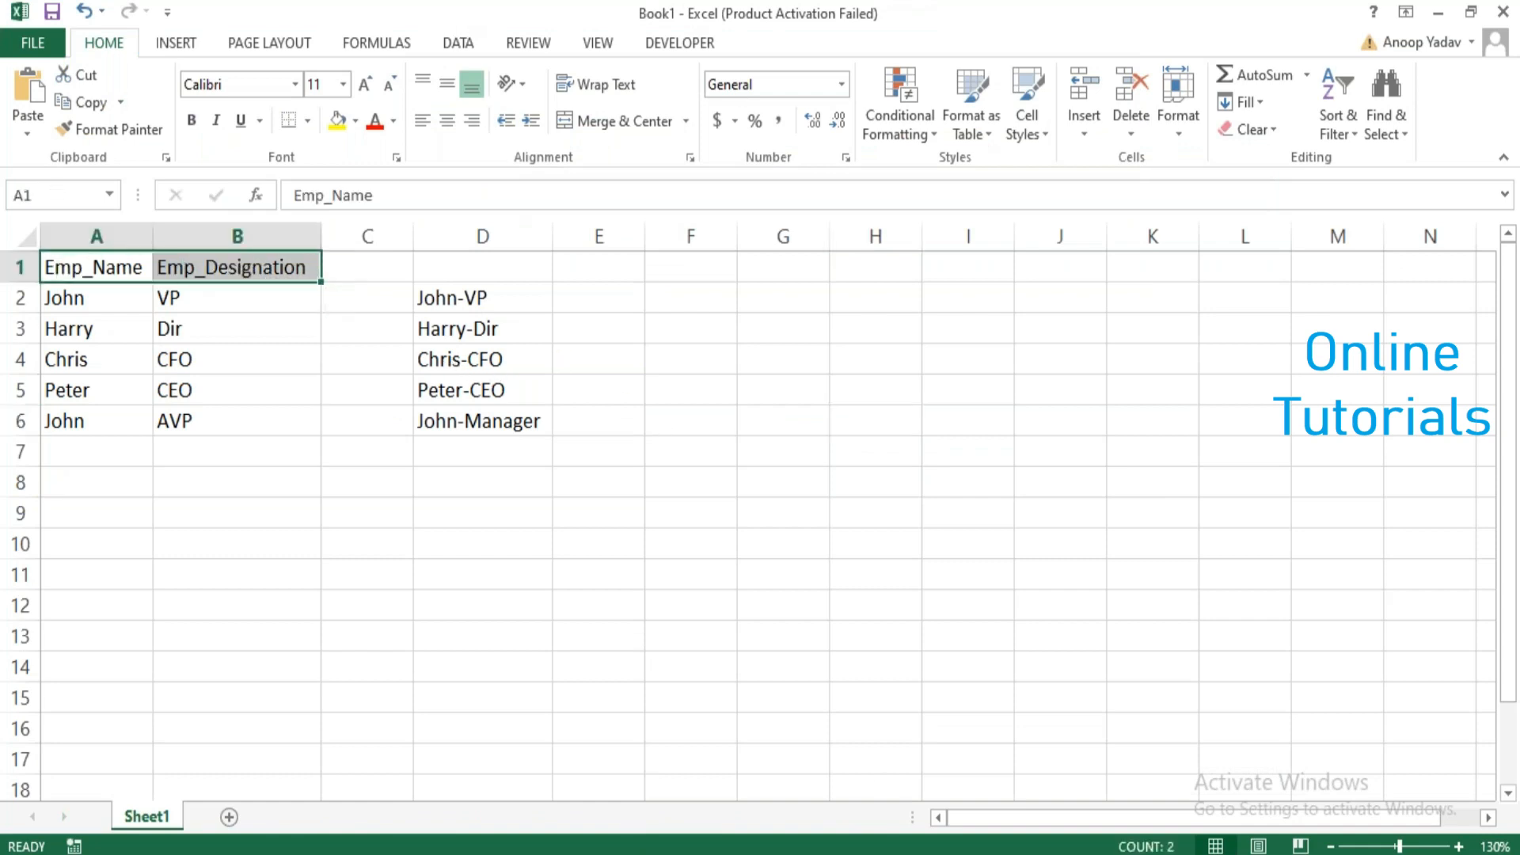
# Switch to File Explorer and review the country subfolders inside the Country folder, from Australia to Zimbabwe
pyautogui.click(713, 853)
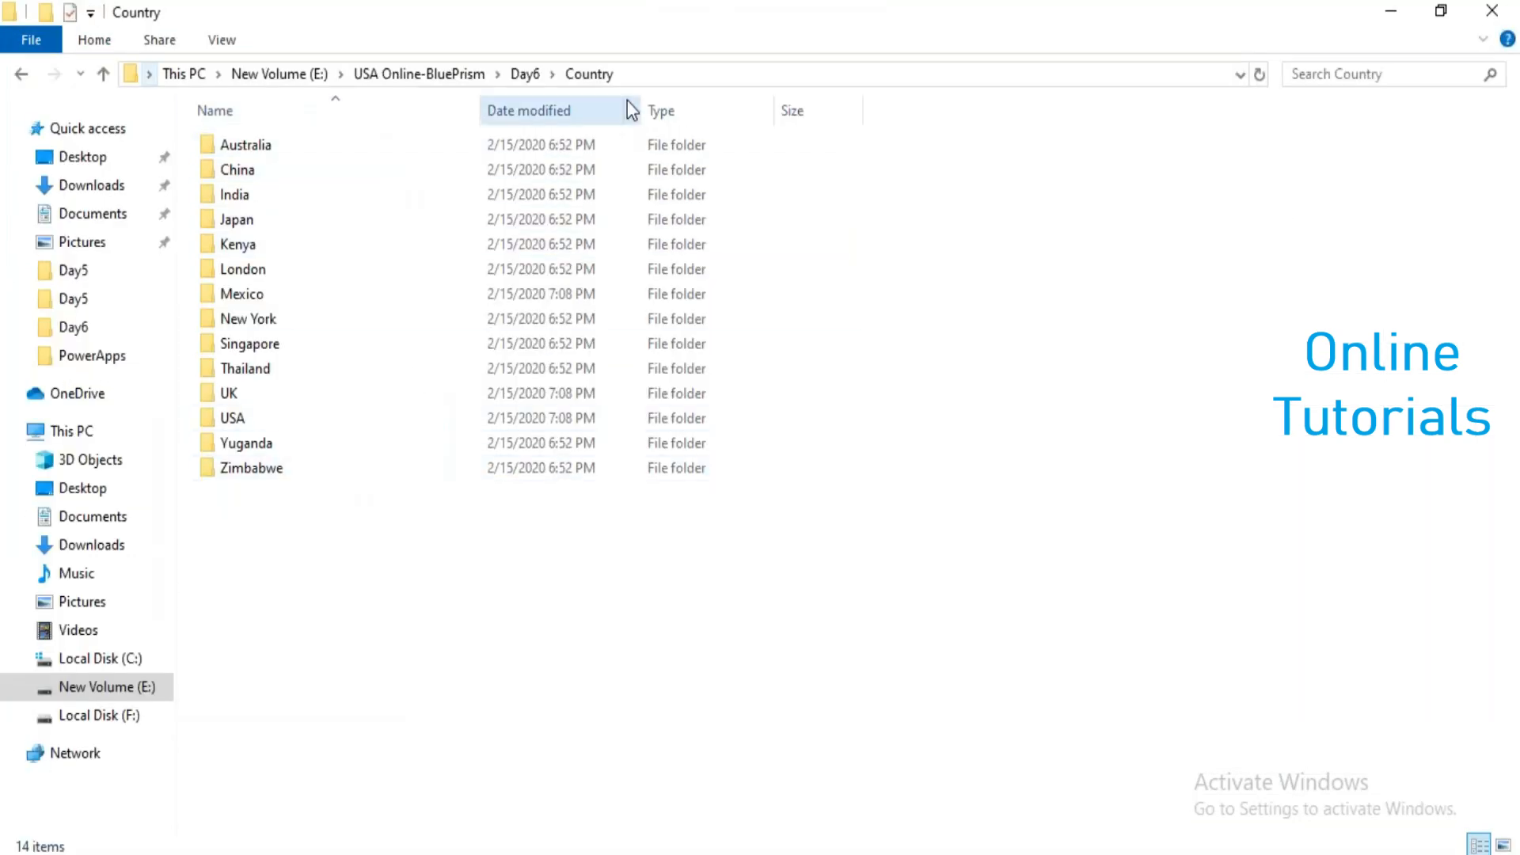
pyautogui.click(301, 151)
pyautogui.click(297, 171)
pyautogui.click(296, 213)
pyautogui.click(295, 326)
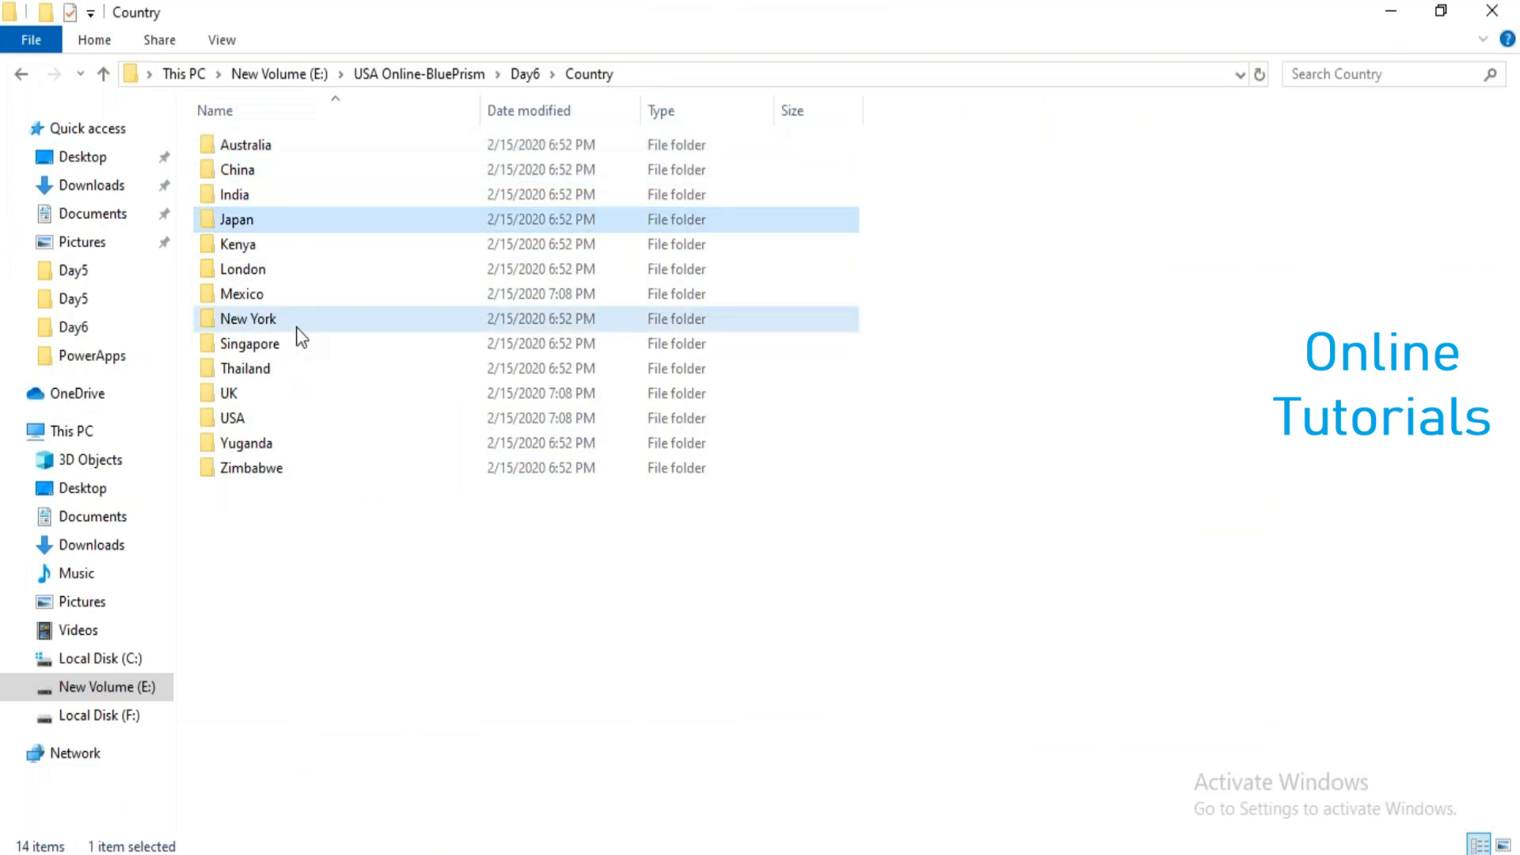
pyautogui.click(292, 472)
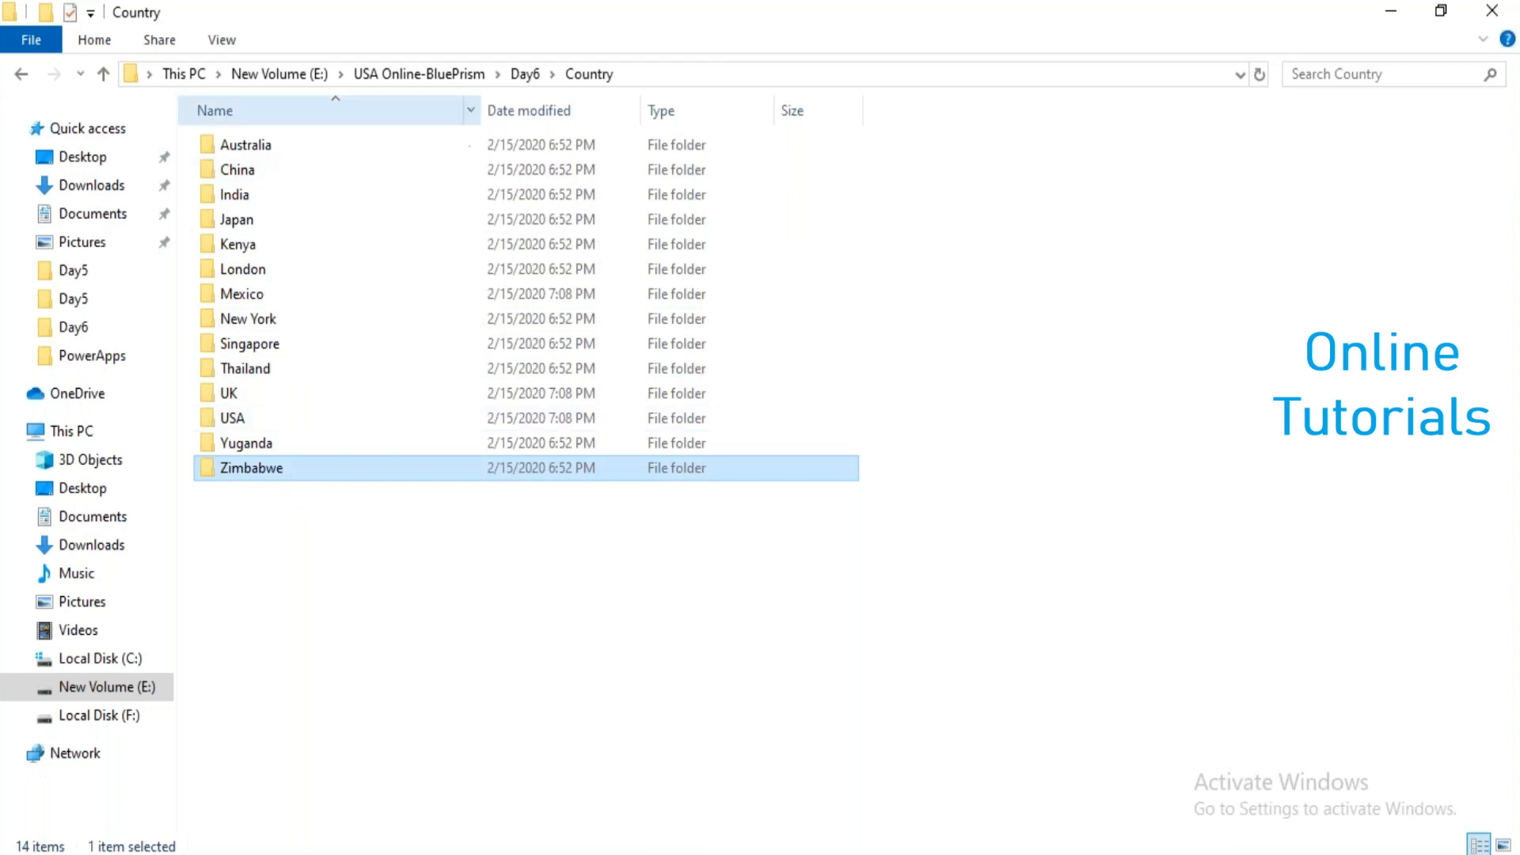
# Go up to the Day6 folder, check the Country folder and Country.xlsx there, and reopen the Country folder
pyautogui.click(527, 78)
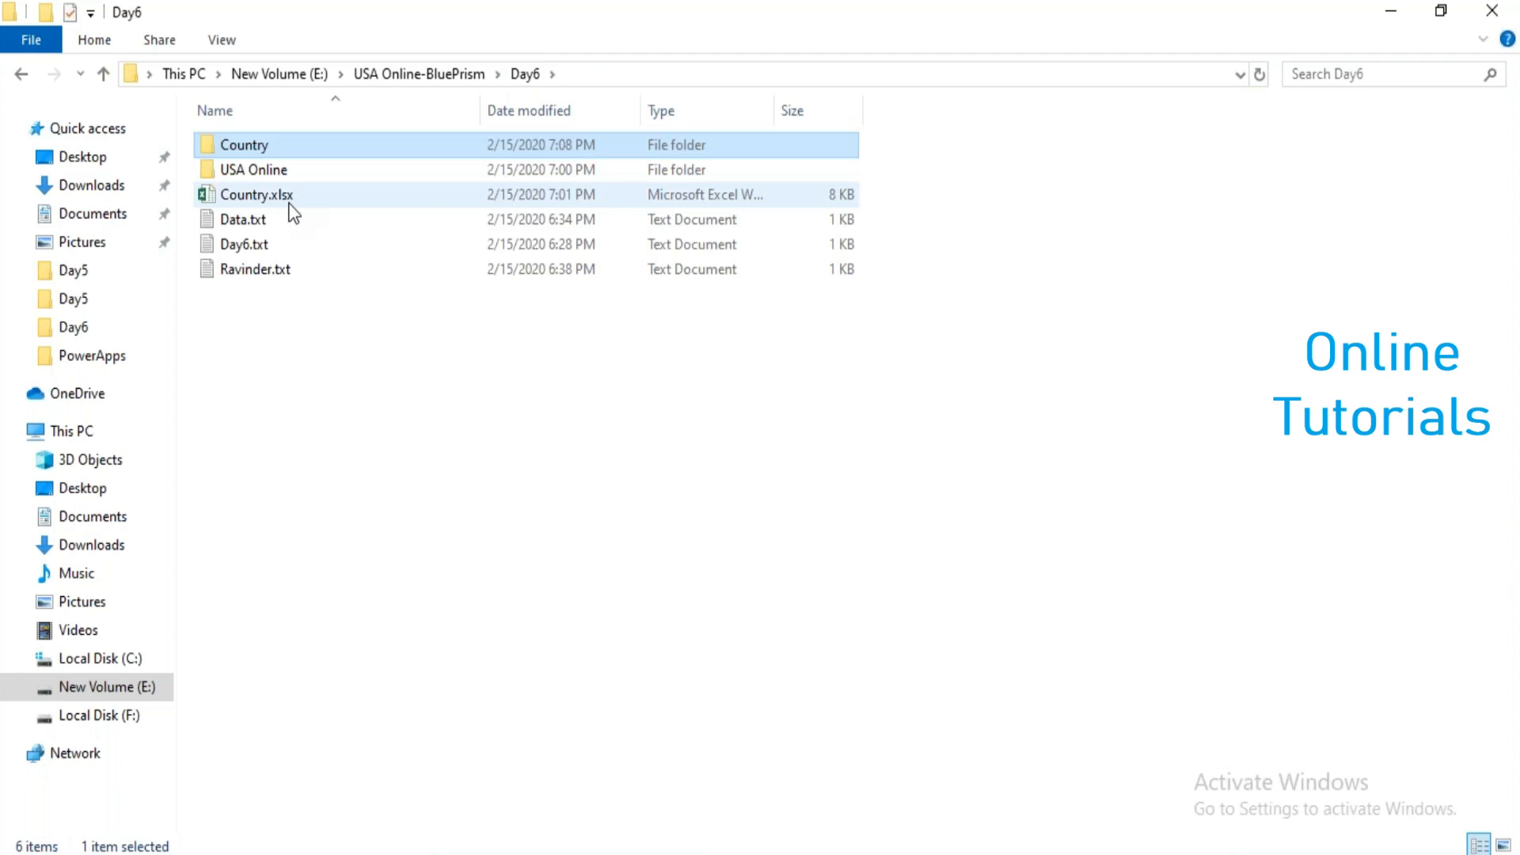
pyautogui.click(279, 142)
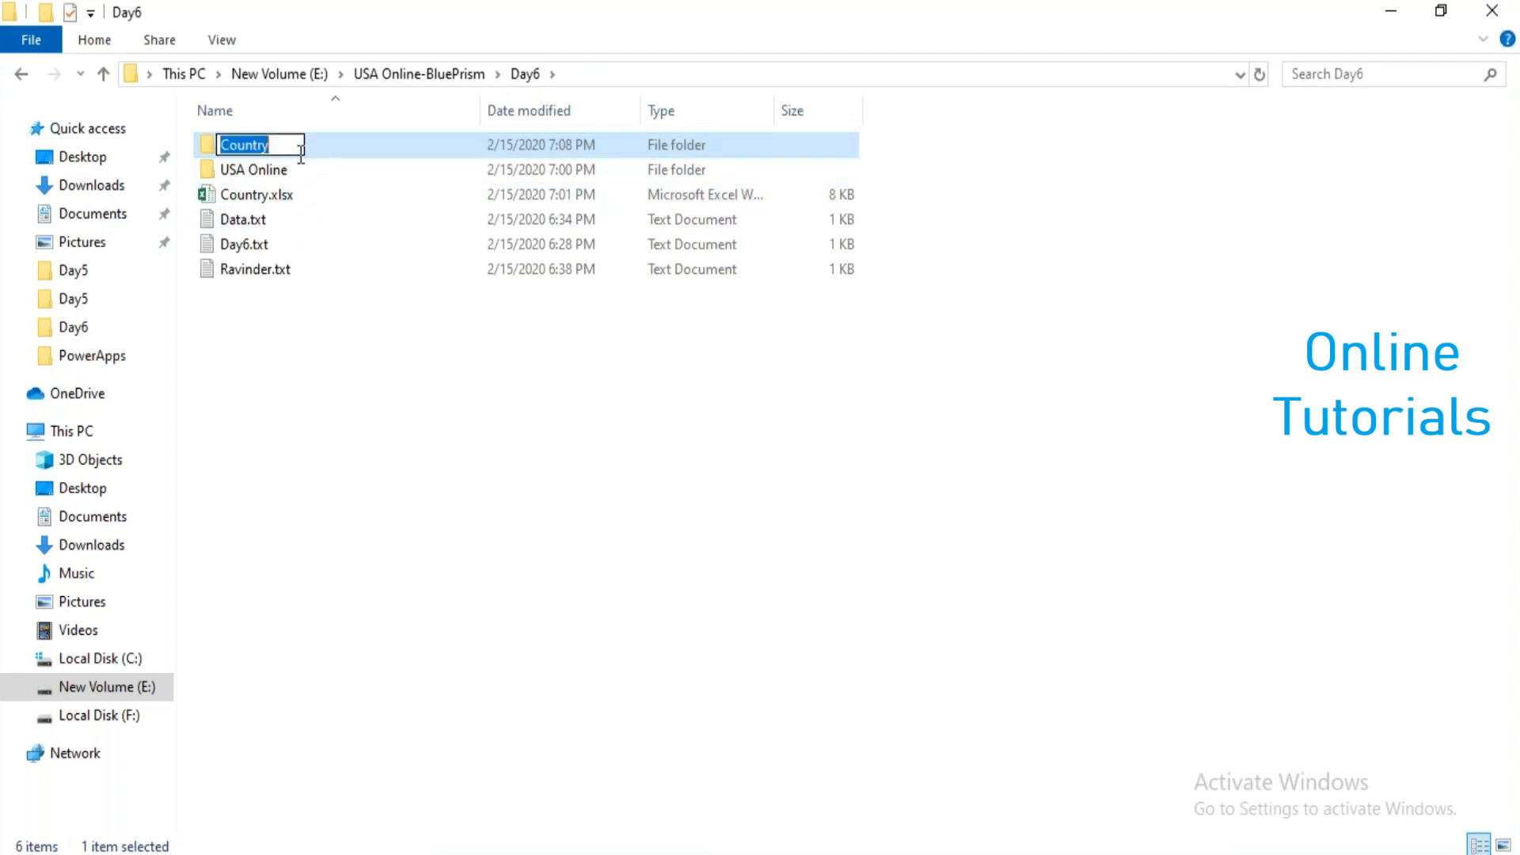
pyautogui.click(278, 198)
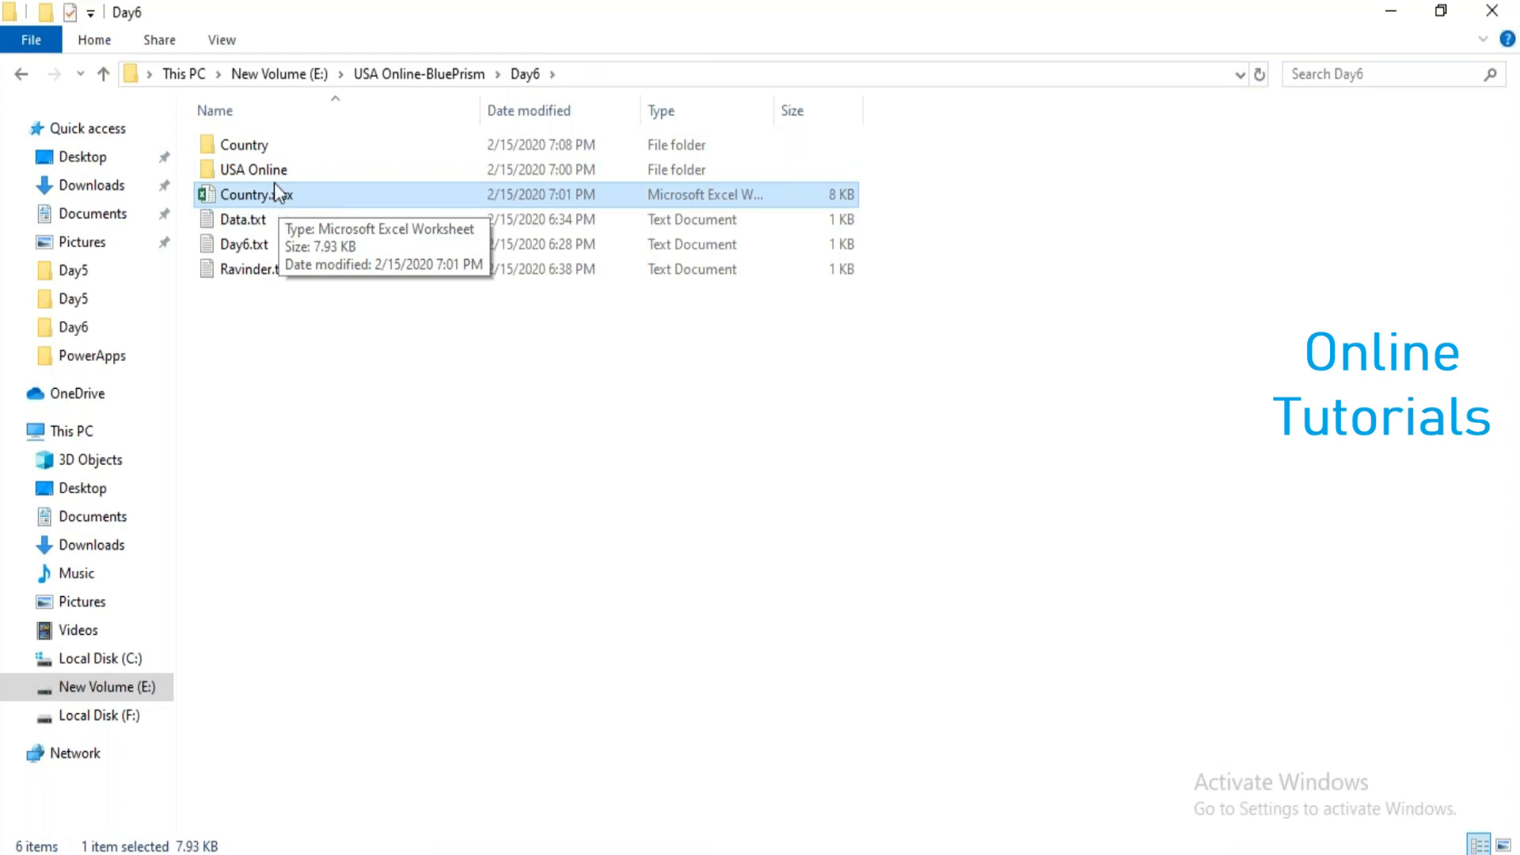
pyautogui.doubleClick(259, 149)
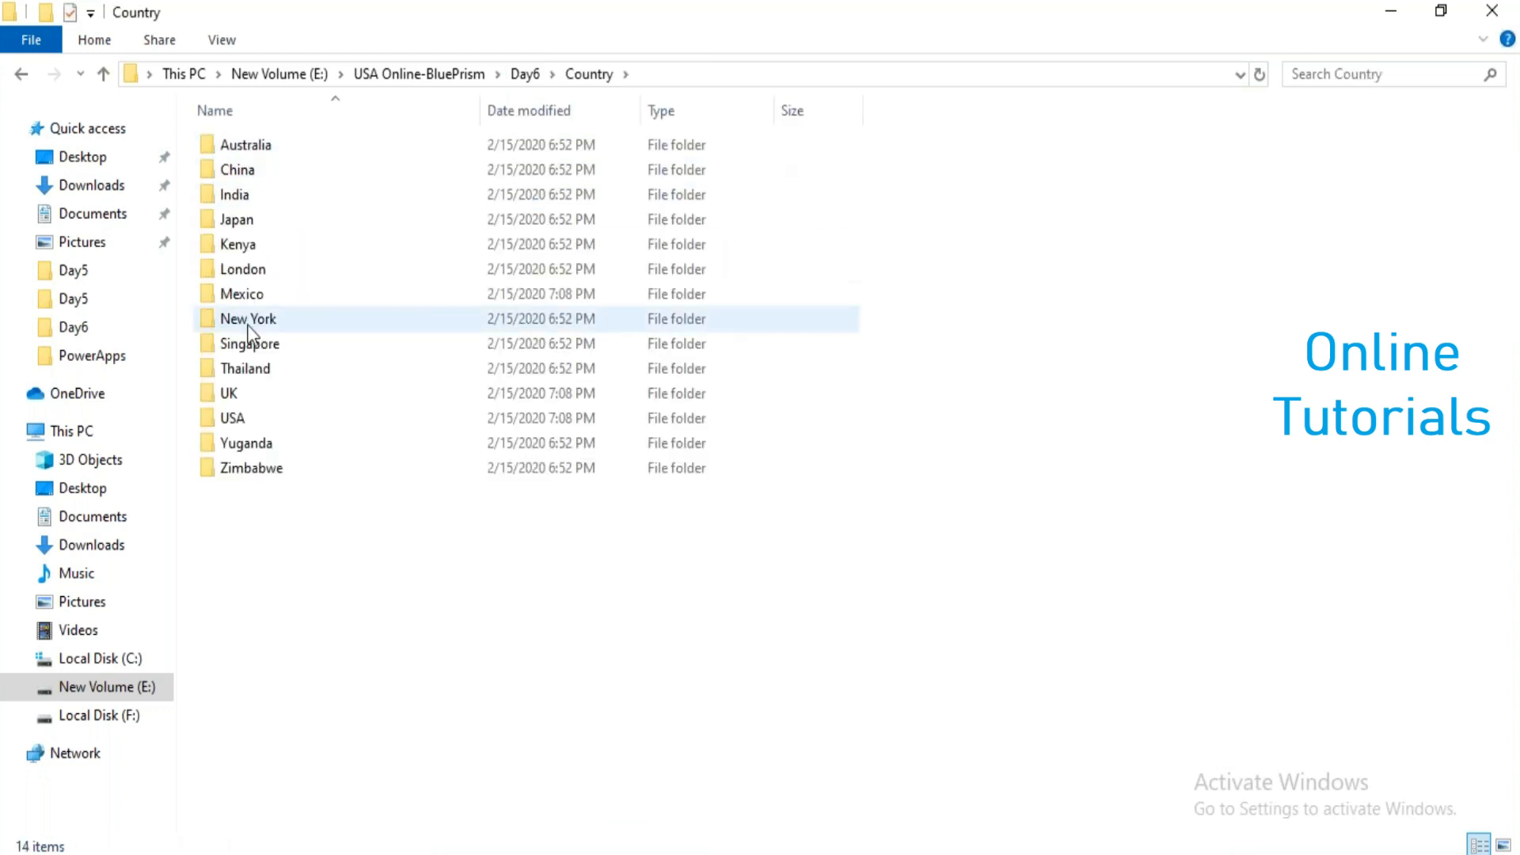
pyautogui.click(534, 79)
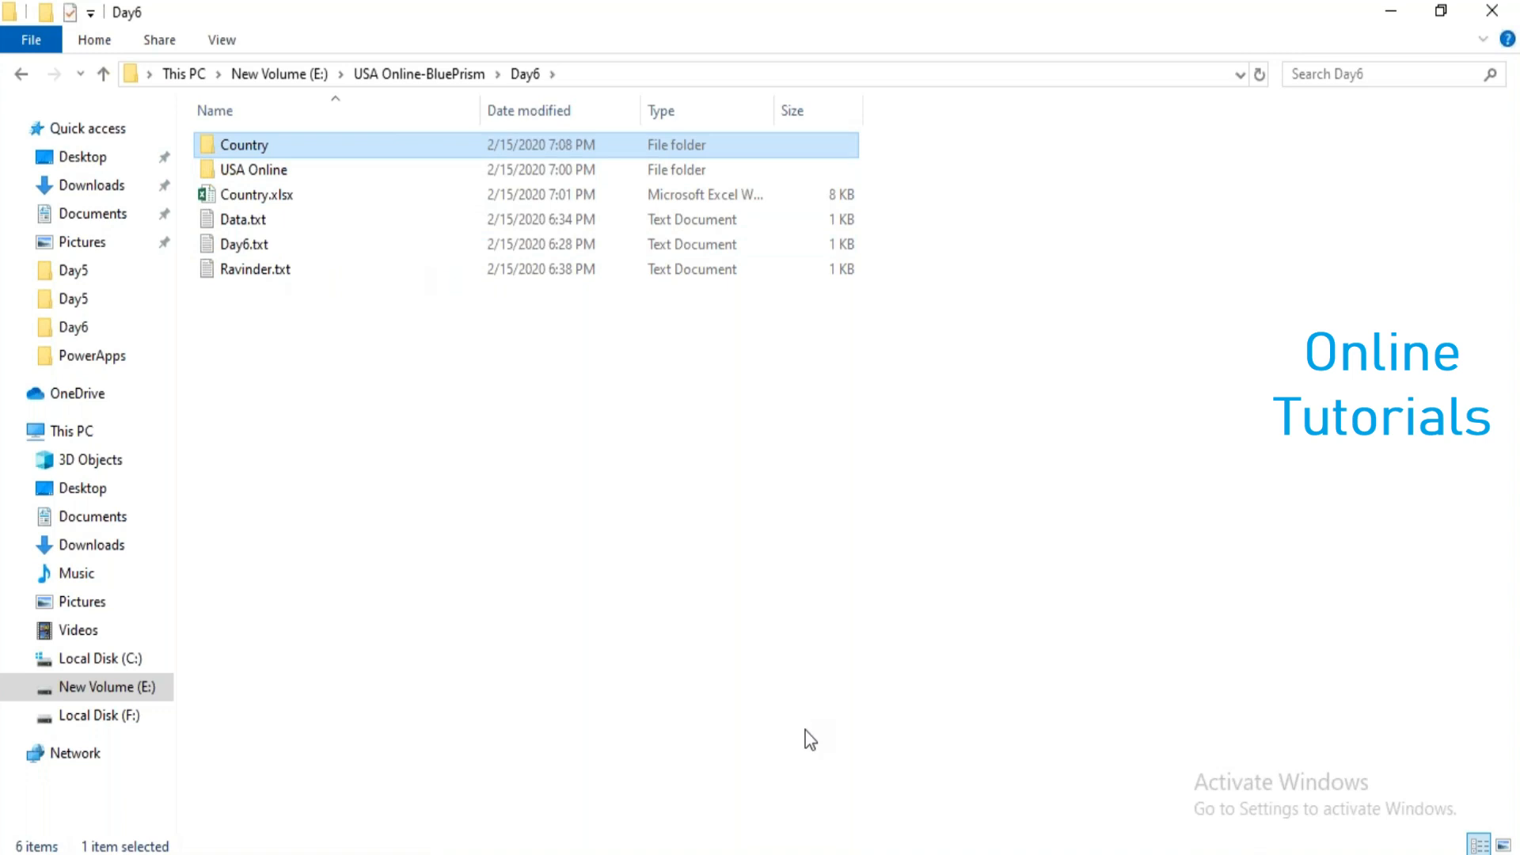
pyautogui.press('Return')
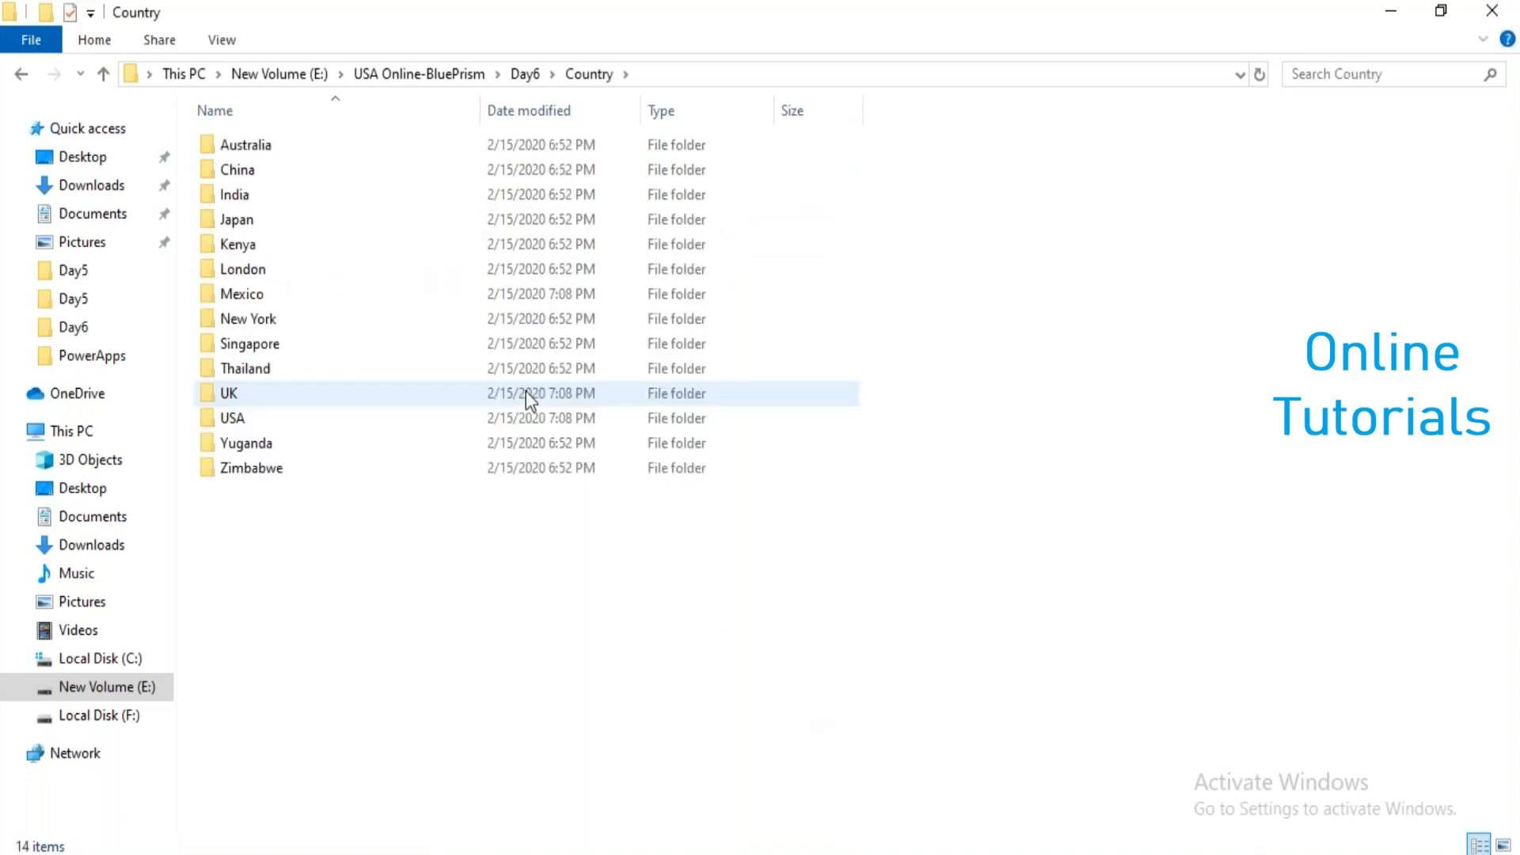